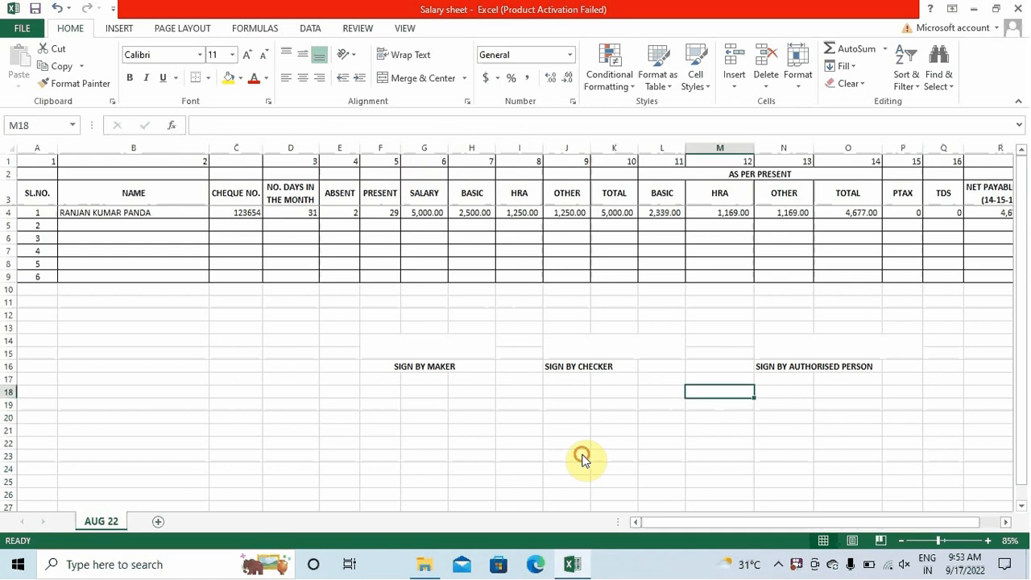
Zoom the salary sheet from 85% to 115% and scroll back to column A
{"action": "scroll", "coordinate": [617, 436], "scroll_direction": "up", "scroll_amount": 2}
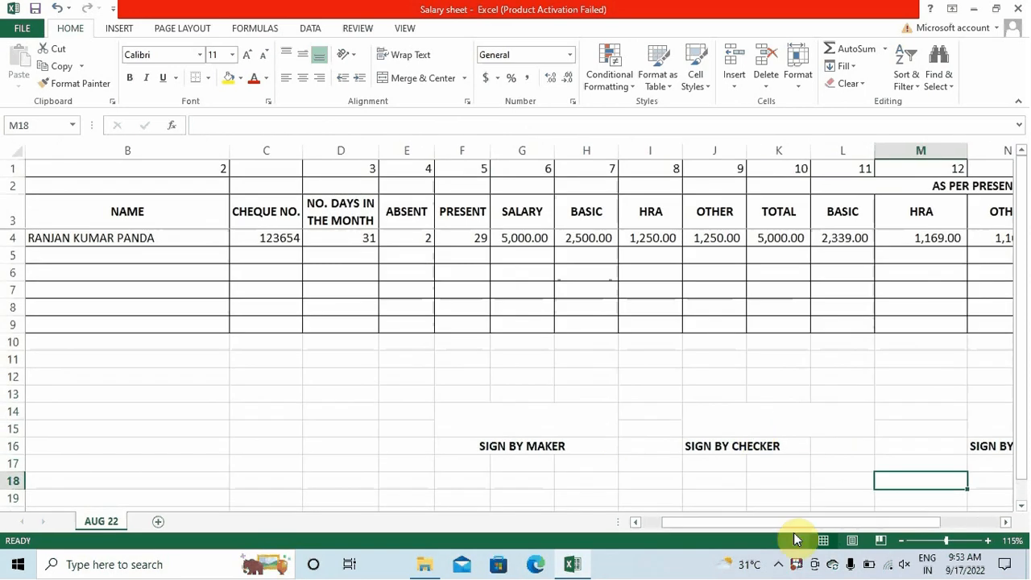
{"action": "left_click_drag", "start_coordinate": [793, 522], "coordinate": [782, 522]}
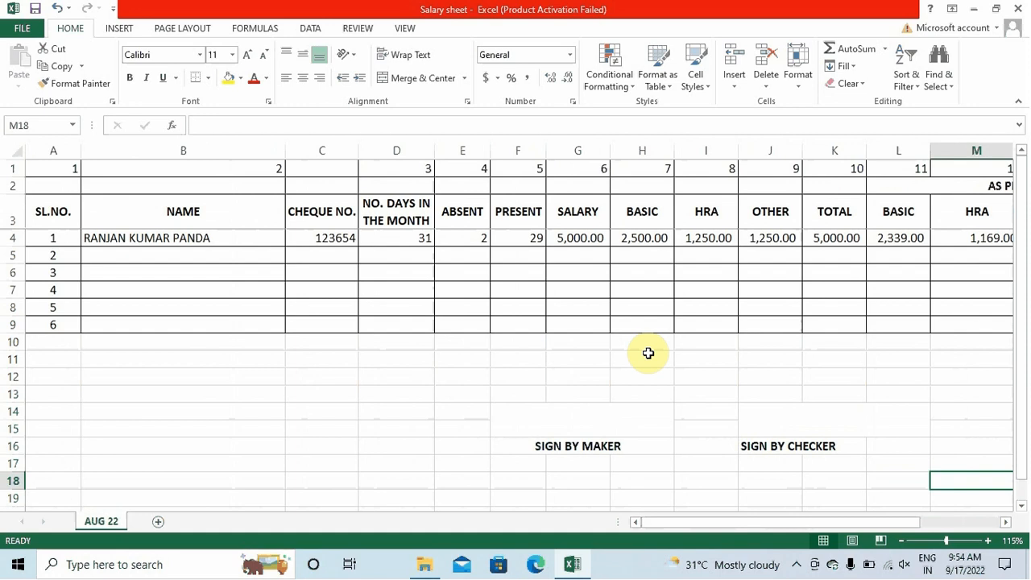
{"action": "left_click_drag", "start_coordinate": [665, 528], "coordinate": [637, 526]}
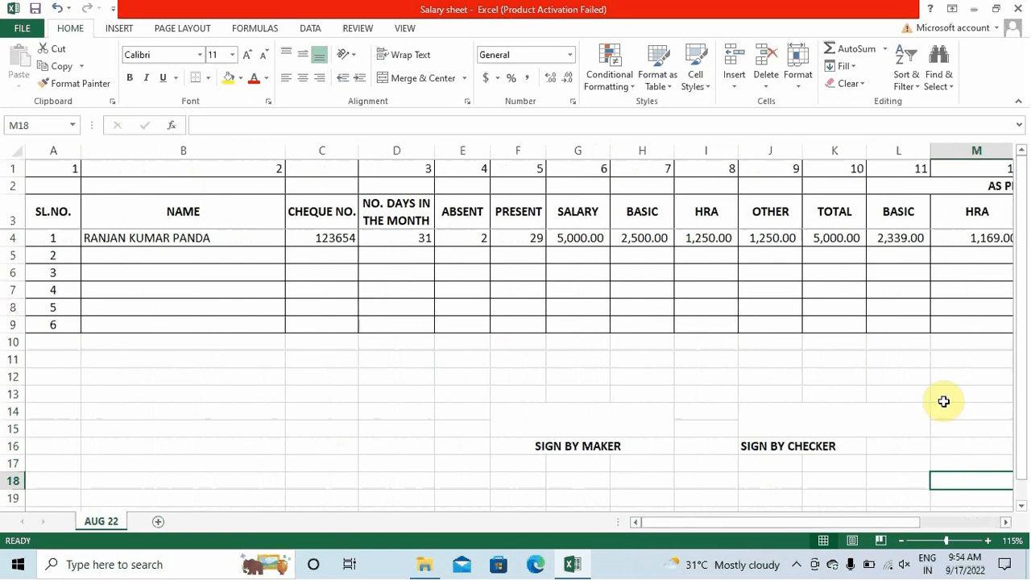
Change the C3 header to read 'CHEQUE NO./ A/c No.'
{"action": "left_click", "coordinate": [52, 214]}
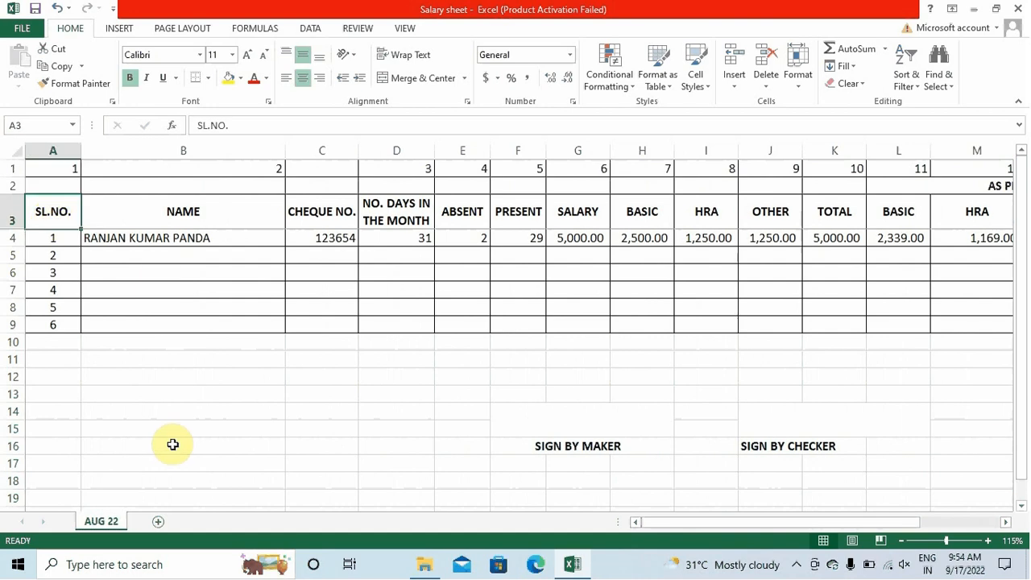
{"action": "key", "text": "Right"}
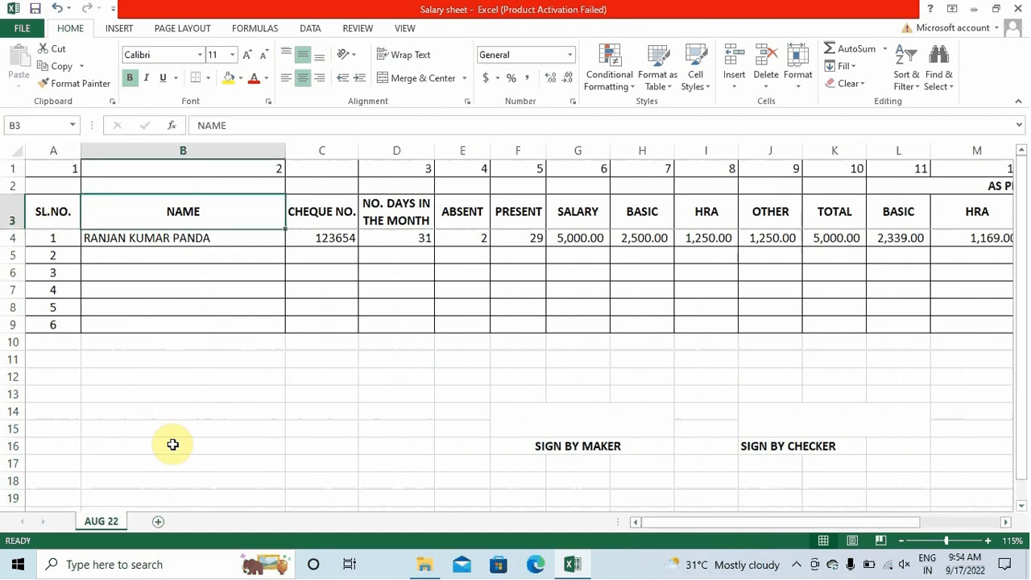
{"action": "key", "text": "Right"}
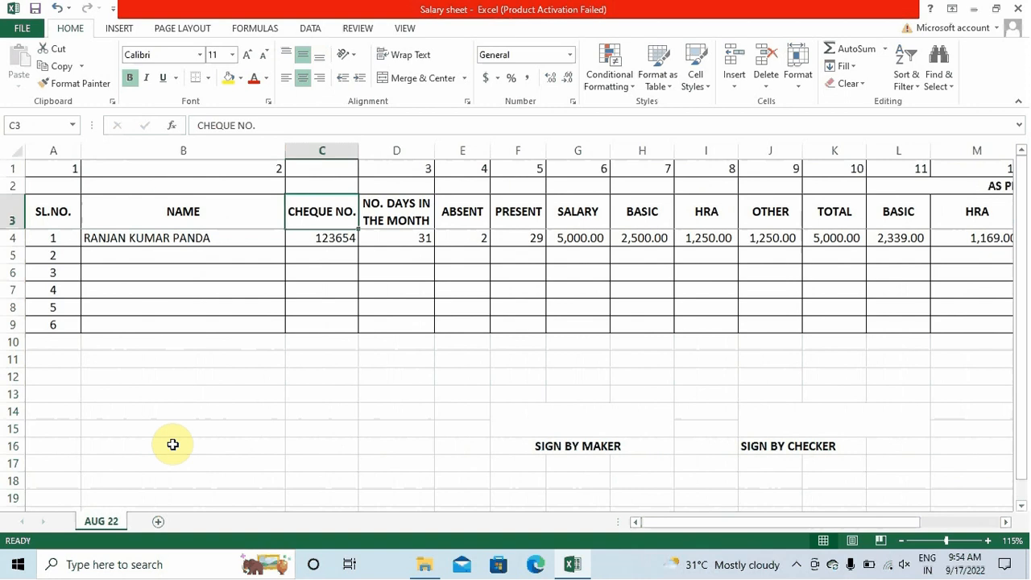
{"action": "key", "text": "Down"}
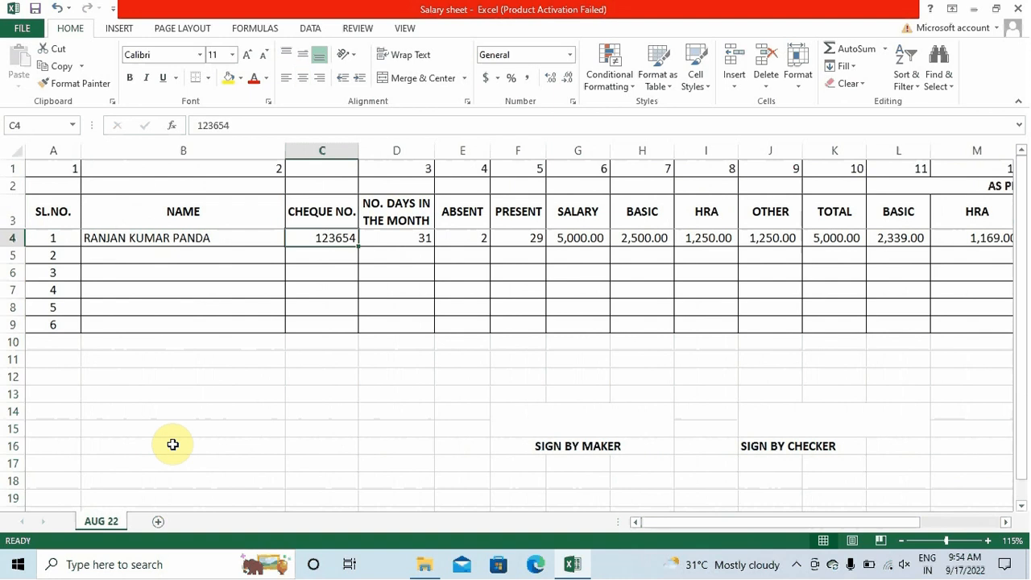
{"action": "key", "text": "Right"}
{"action": "key", "text": "Up"}
{"action": "key", "text": "Left"}
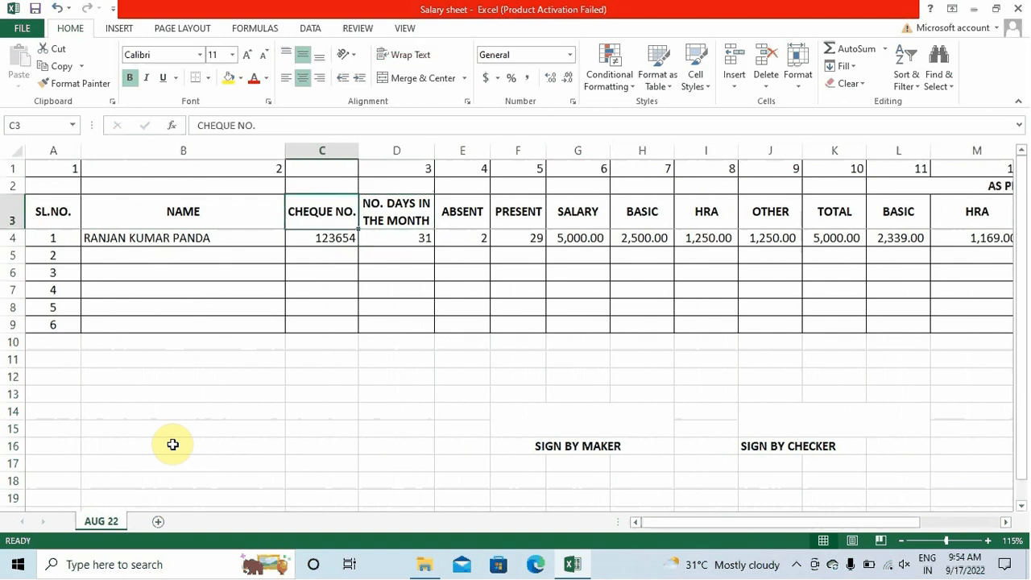
{"action": "left_click", "coordinate": [278, 124]}
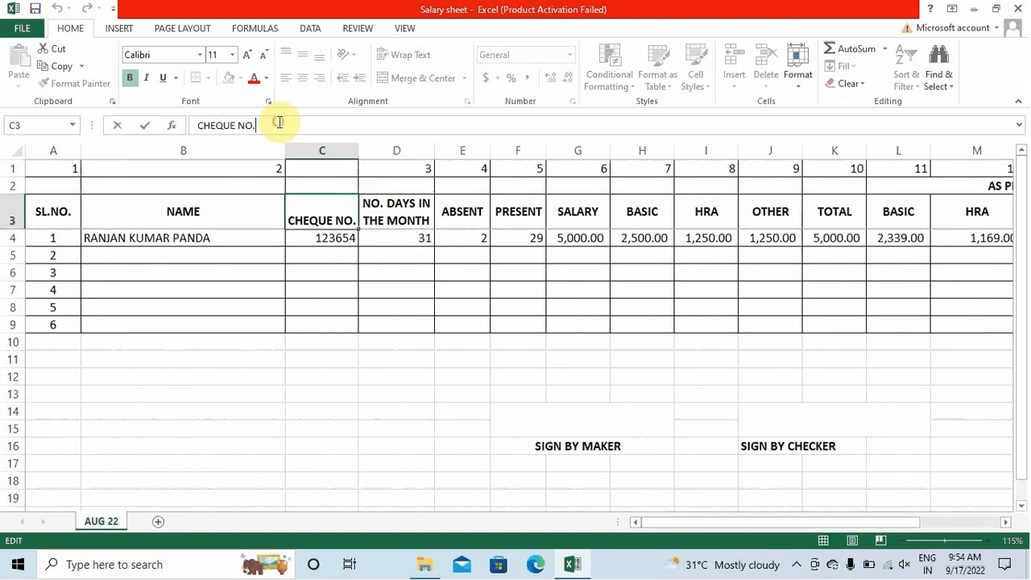
{"action": "type", "text": "/"}
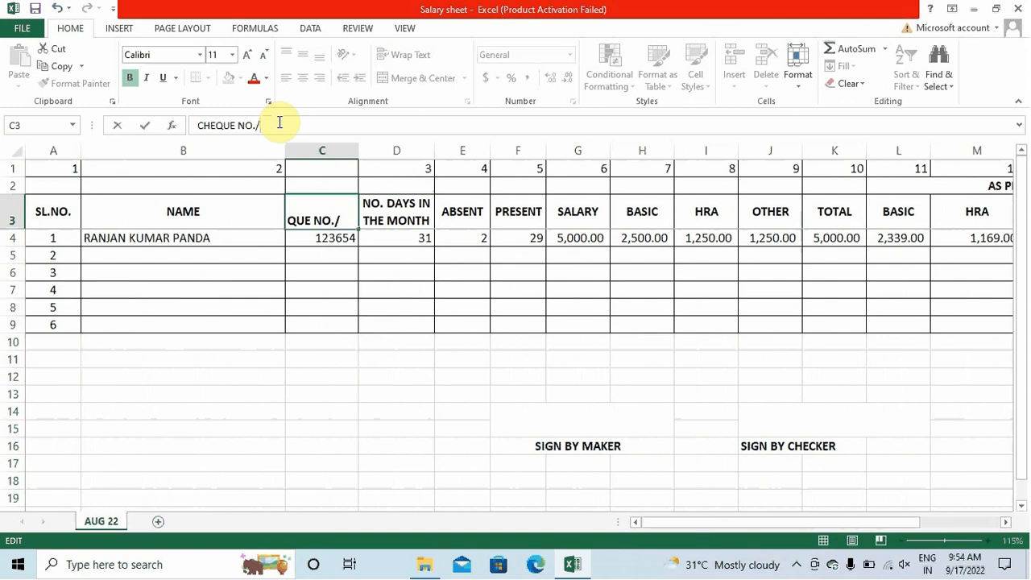
{"action": "type", "text": " A/c No."}
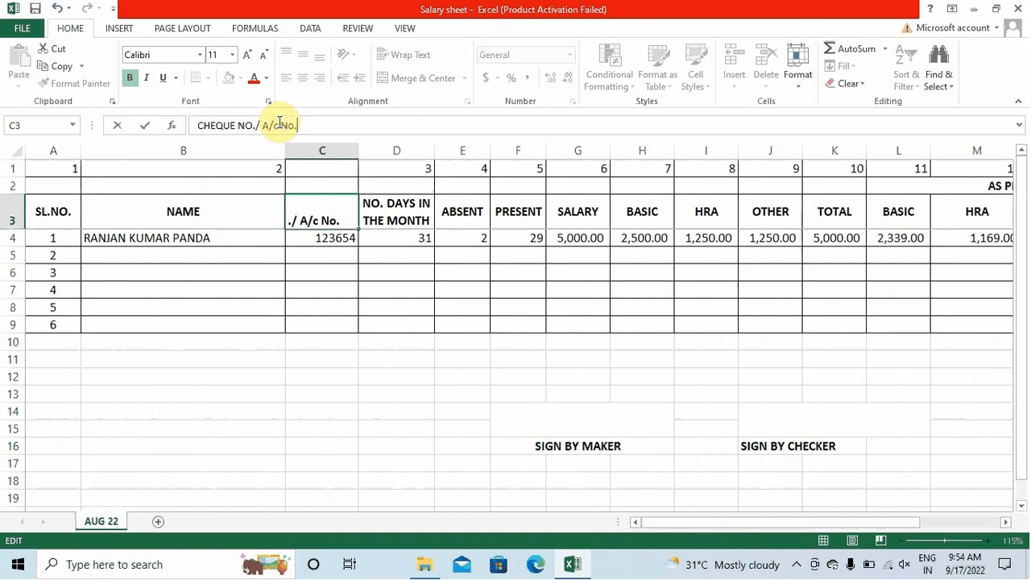
{"action": "key", "text": "Return"}
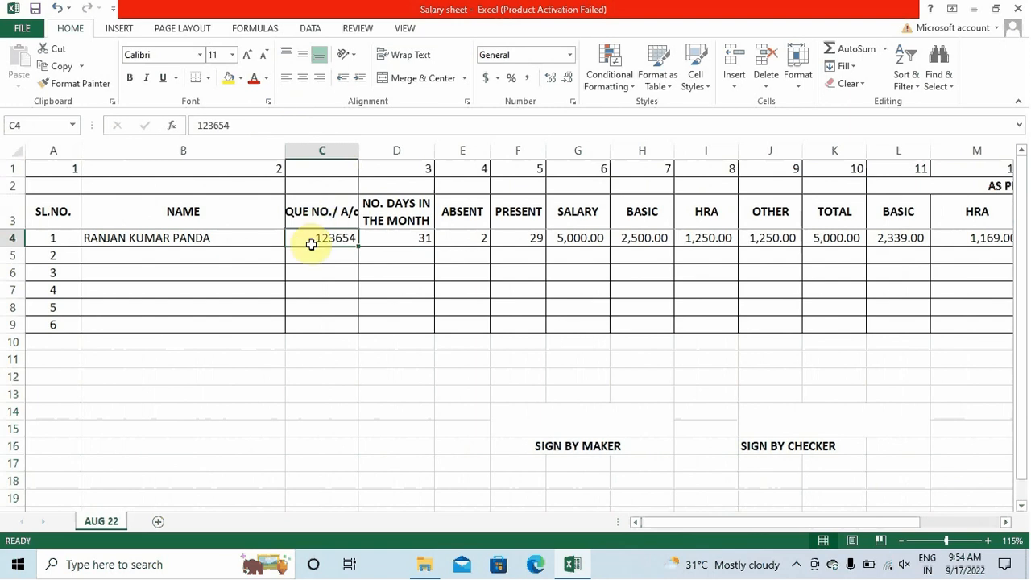
Wrap the C3 header text and widen column C to fit it on two lines
{"action": "left_click", "coordinate": [319, 207]}
{"action": "left_click", "coordinate": [415, 56]}
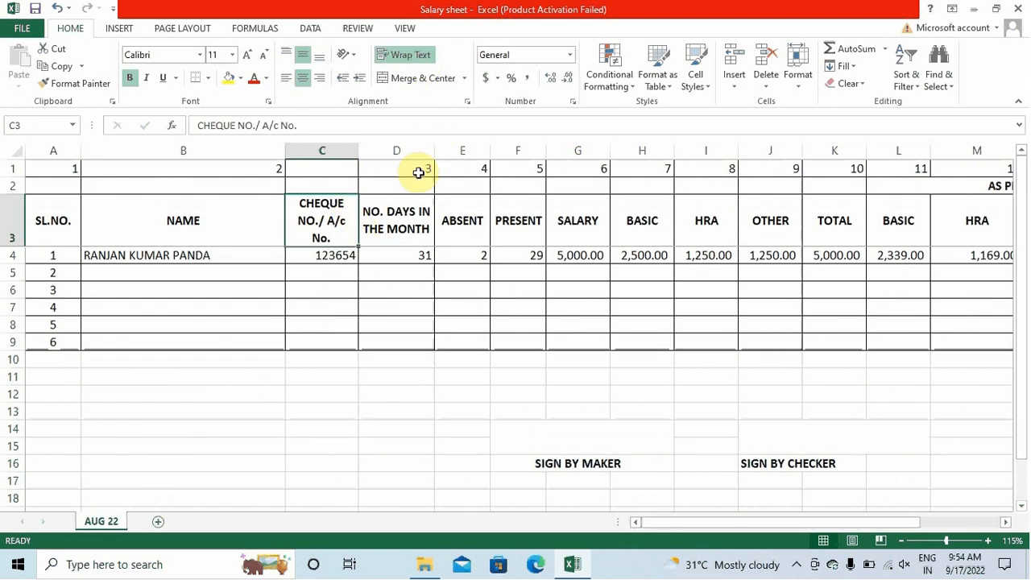
{"action": "left_click_drag", "start_coordinate": [358, 151], "coordinate": [367, 151]}
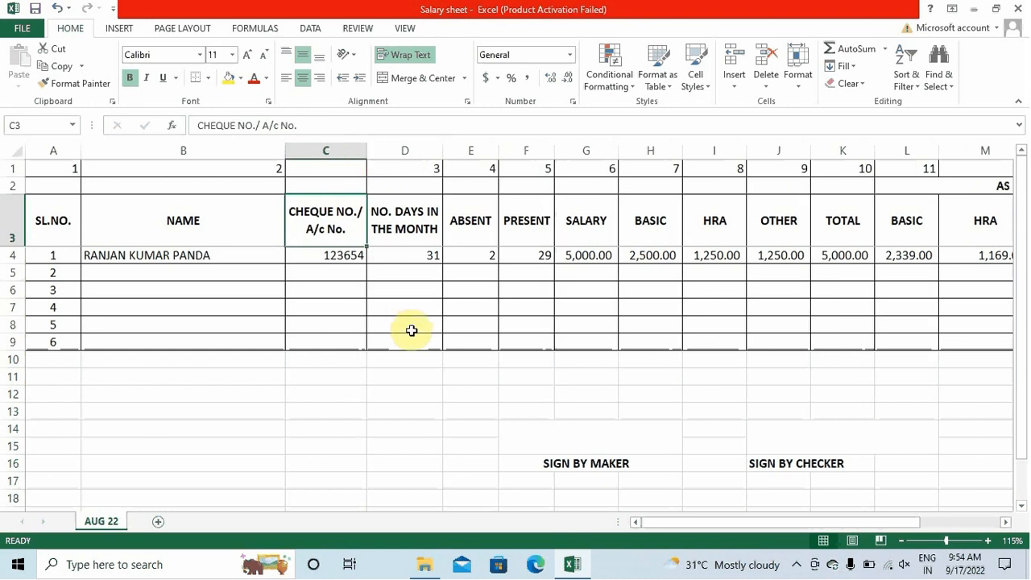
{"action": "left_click", "coordinate": [406, 378]}
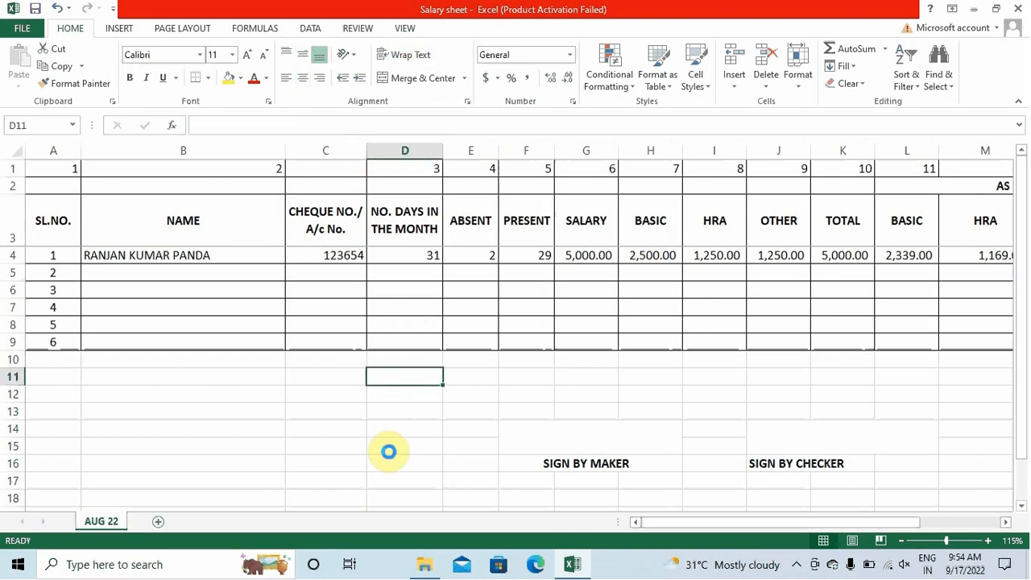
{"action": "left_click", "coordinate": [371, 226]}
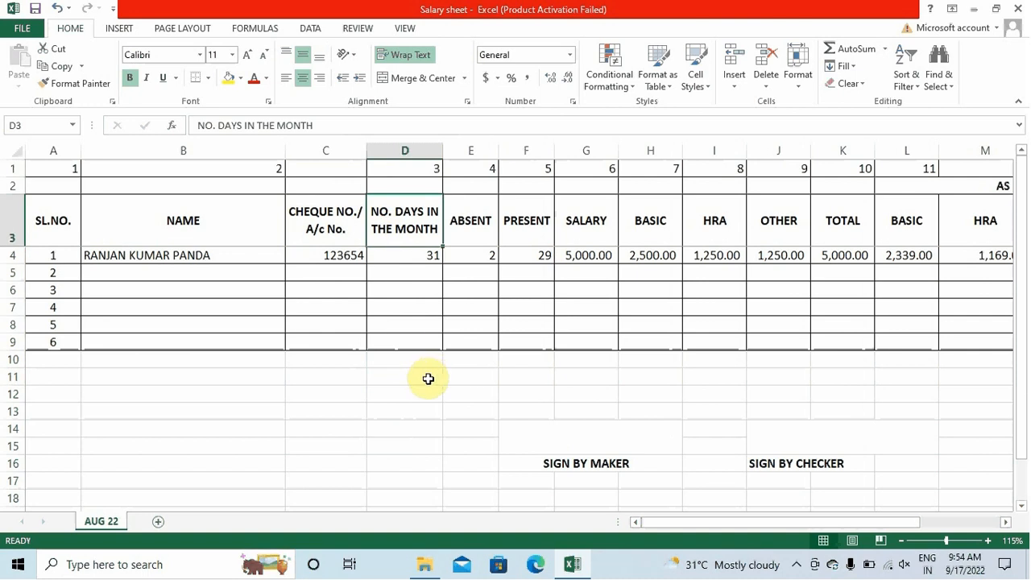
{"action": "right_click", "coordinate": [113, 524]}
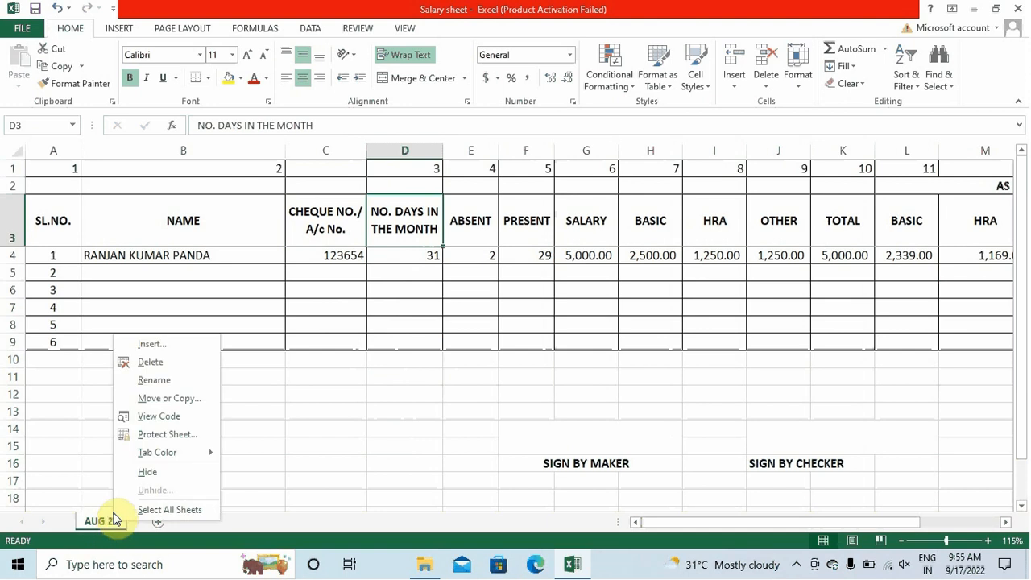
{"action": "left_click", "coordinate": [170, 386]}
{"action": "left_click", "coordinate": [242, 427]}
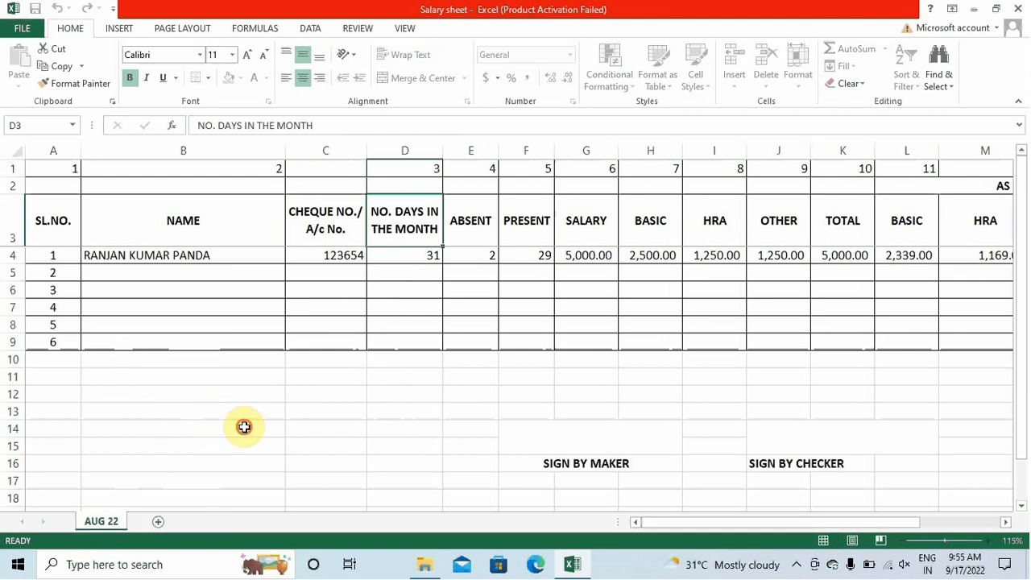
{"action": "right_click", "coordinate": [106, 524]}
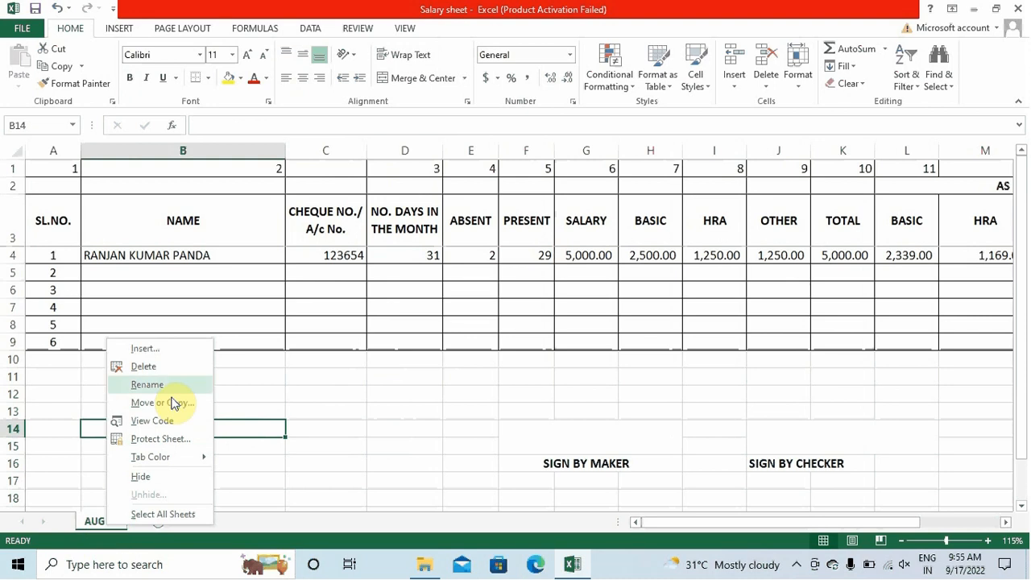
{"action": "left_click", "coordinate": [316, 362]}
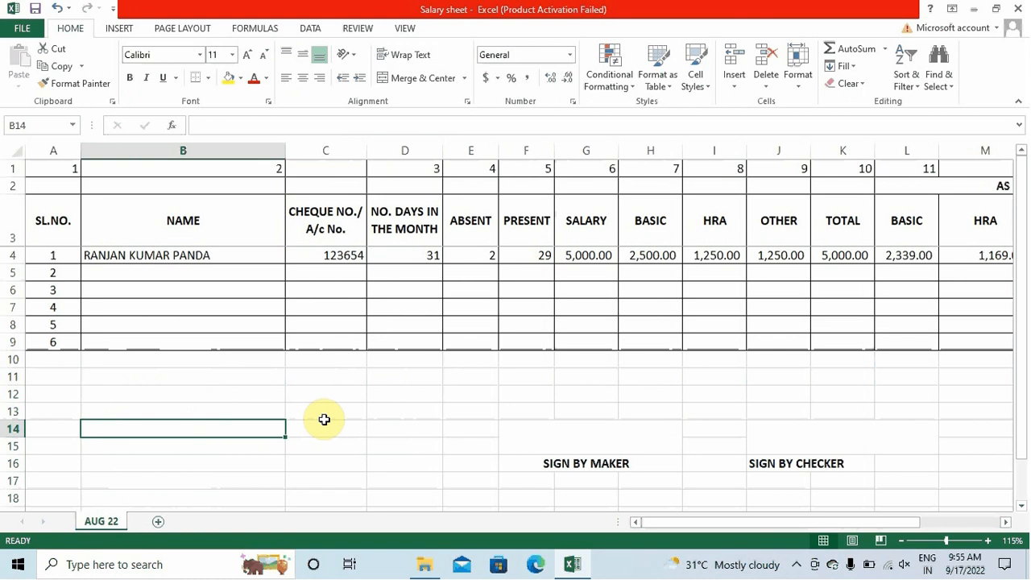
Copy the entire AUG 22 sheet and paste it into a new blank sheet
{"action": "left_click", "coordinate": [16, 152]}
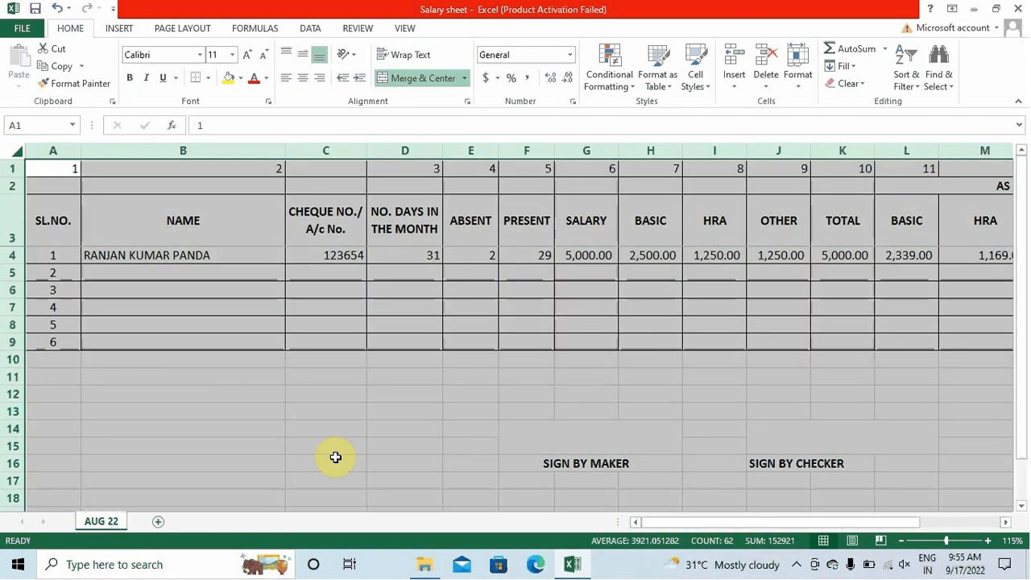
{"action": "key", "text": "ctrl+c"}
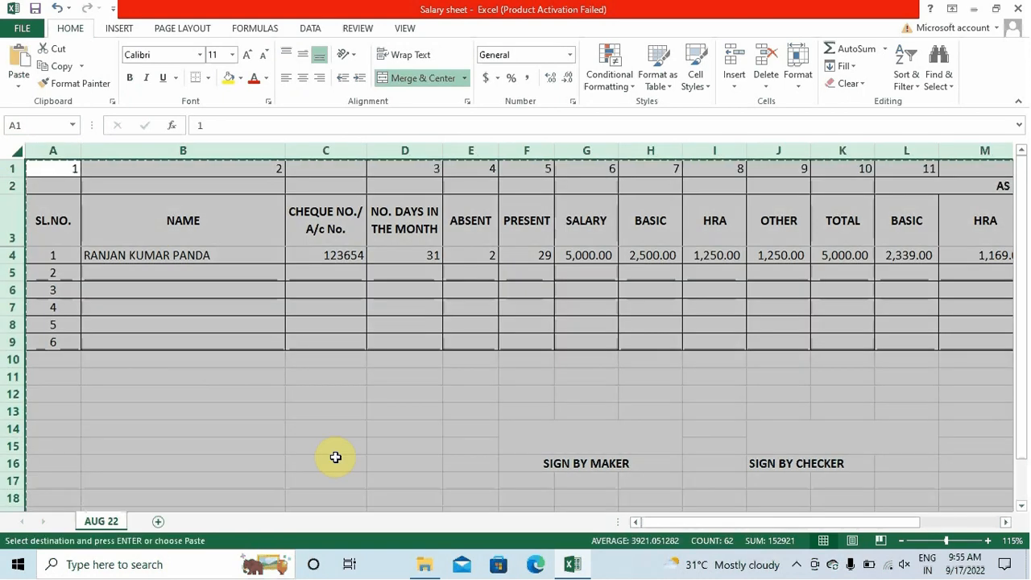
{"action": "left_click", "coordinate": [159, 522]}
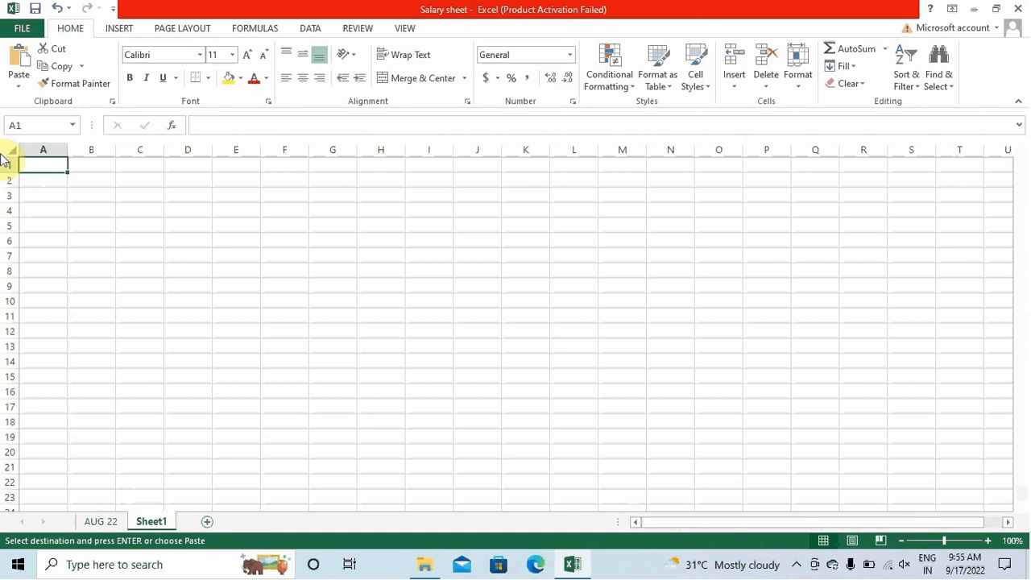
{"action": "left_click", "coordinate": [10, 152]}
{"action": "key", "text": "ctrl+v"}
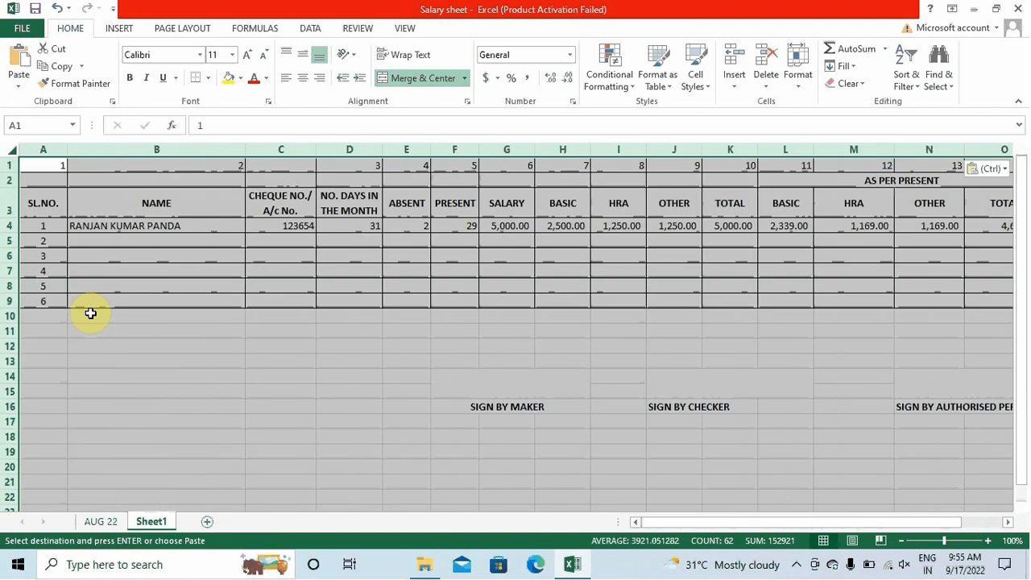
Rename the new sheet 'Sept 22' and return to the AUG 22 sheet
{"action": "right_click", "coordinate": [157, 522]}
{"action": "left_click", "coordinate": [196, 385]}
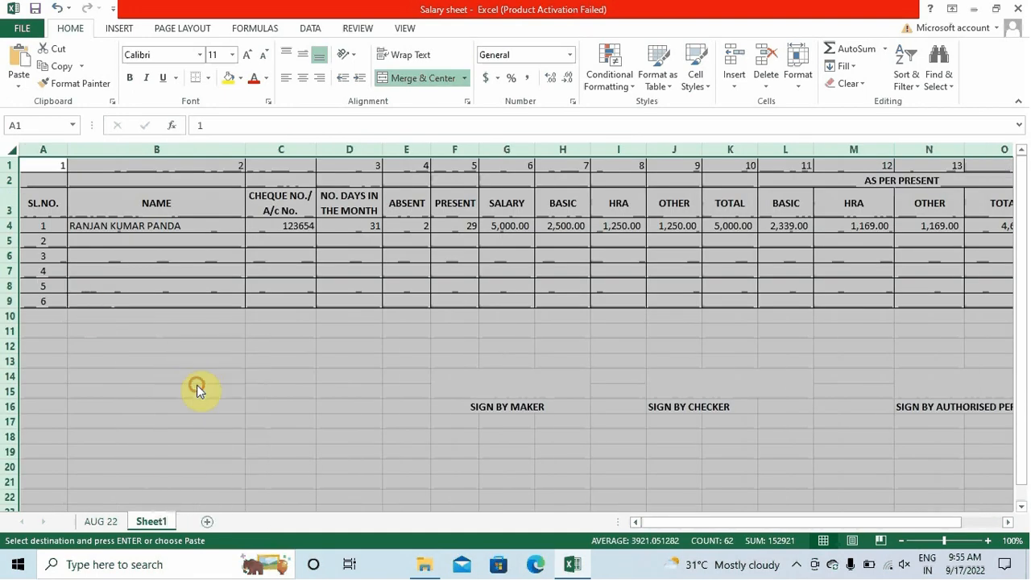
{"action": "type", "text": "Sep"}
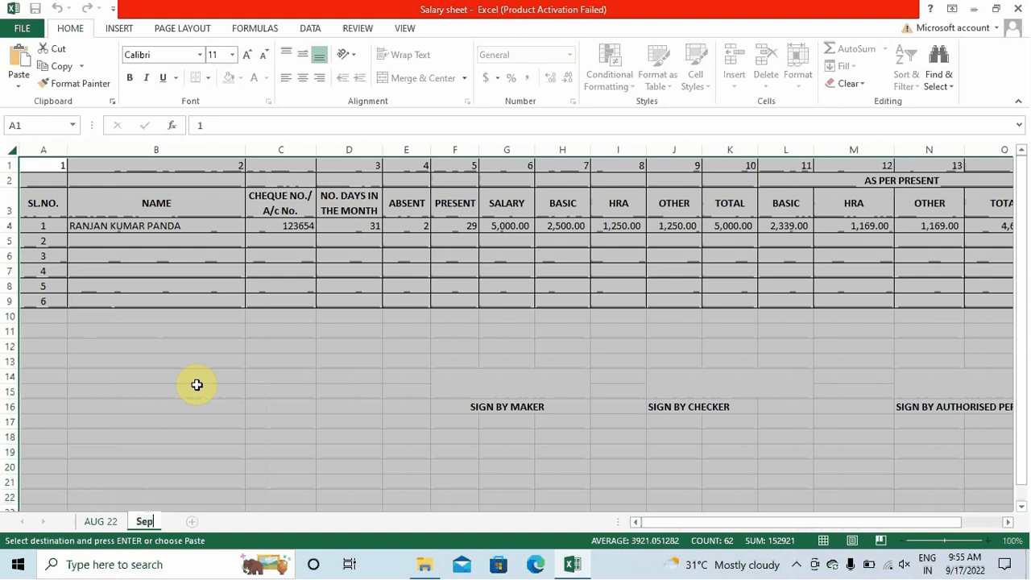
{"action": "type", "text": "t 22"}
{"action": "left_click", "coordinate": [197, 384]}
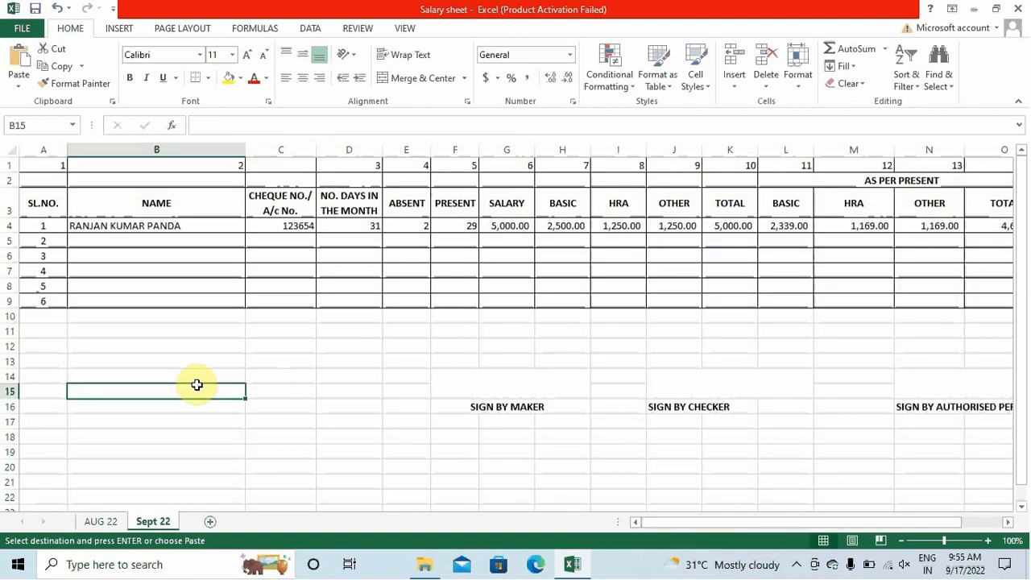
{"action": "left_click", "coordinate": [101, 522]}
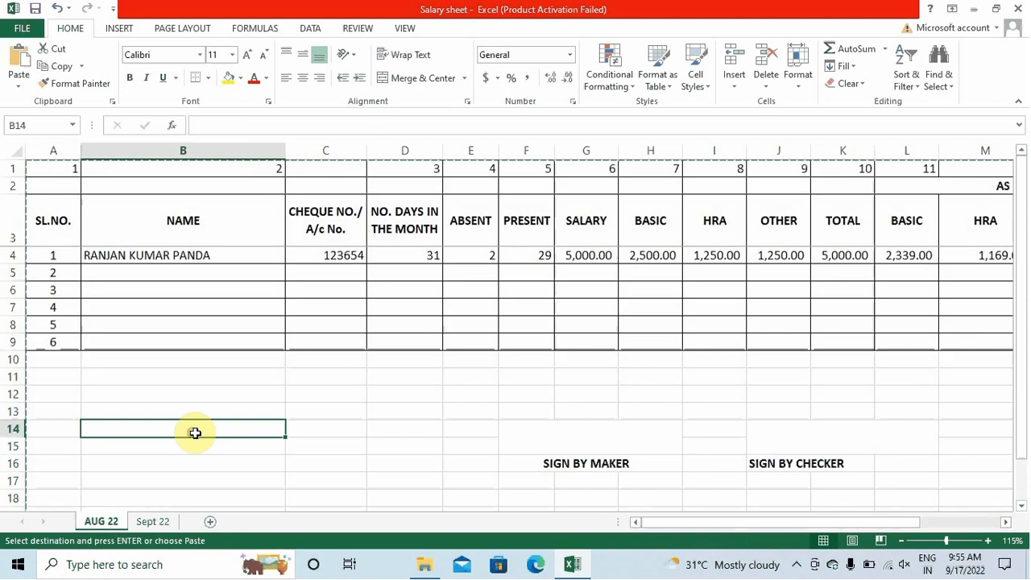
{"action": "key", "text": "Escape"}
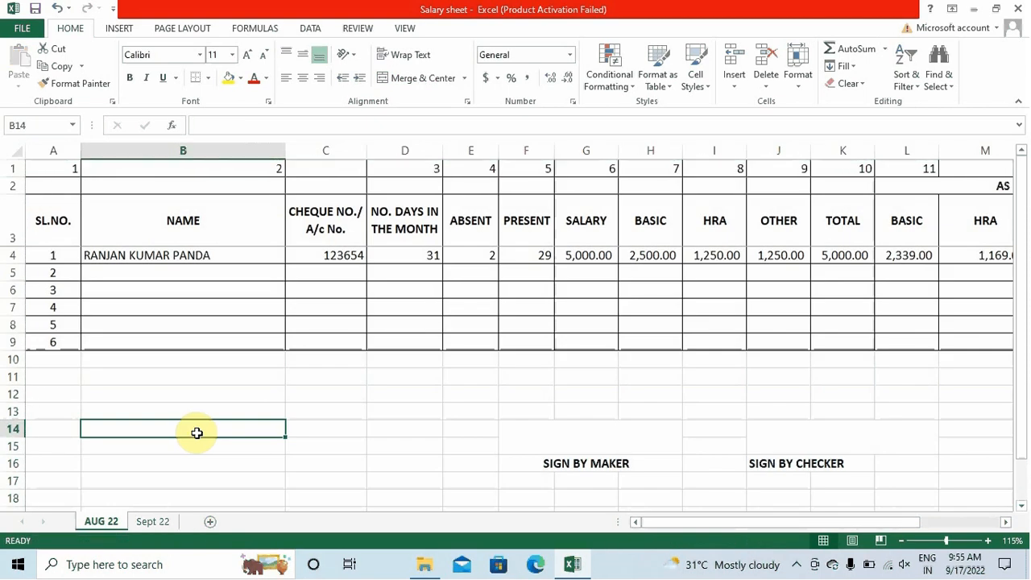
{"action": "left_click", "coordinate": [184, 254]}
Confirm F4's =D4-E4 formula, giving 29 present days from 31 days minus 2 absent
{"action": "key", "text": "Right"}
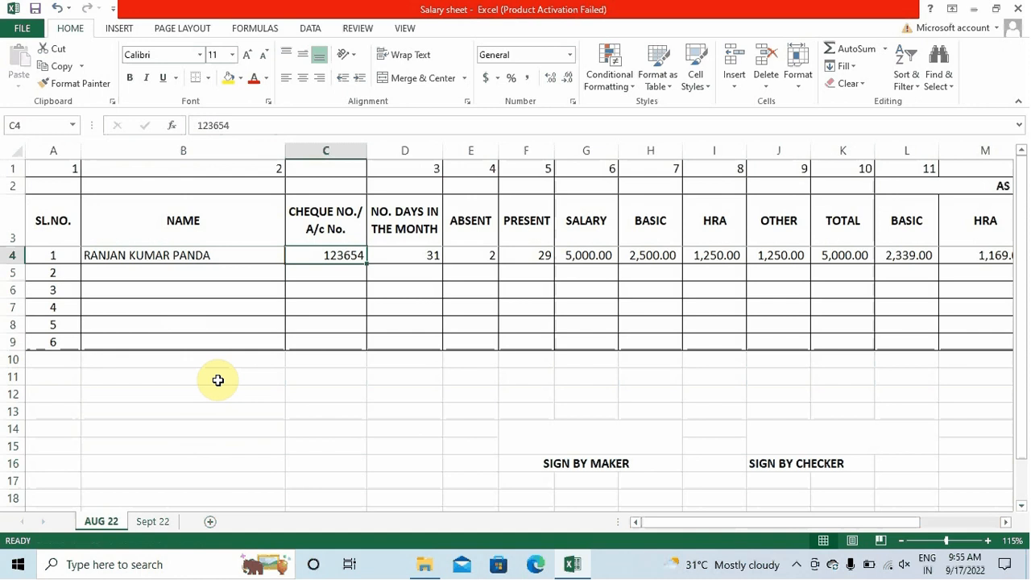
{"action": "key", "text": "Right"}
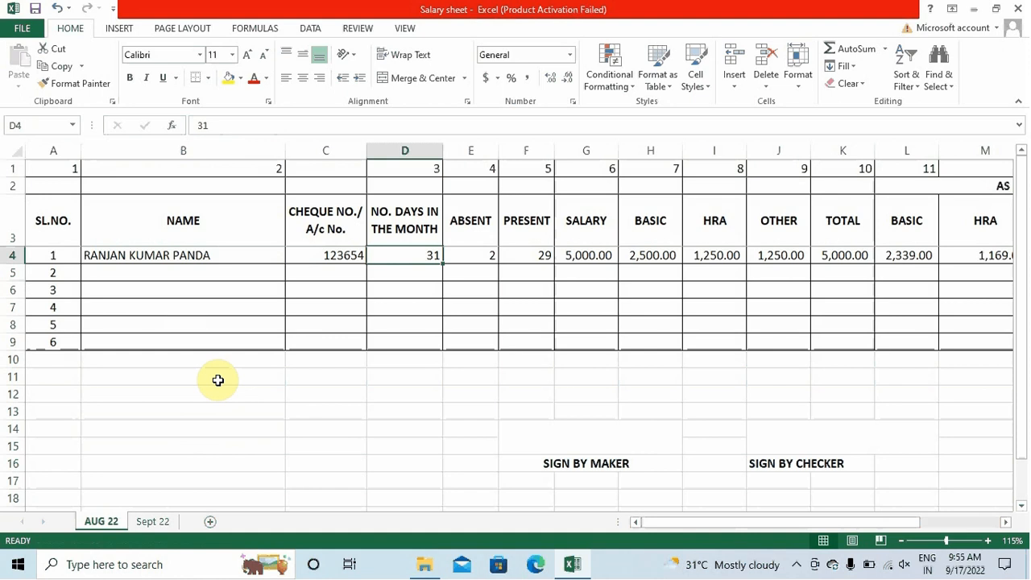
{"action": "key", "text": "Right"}
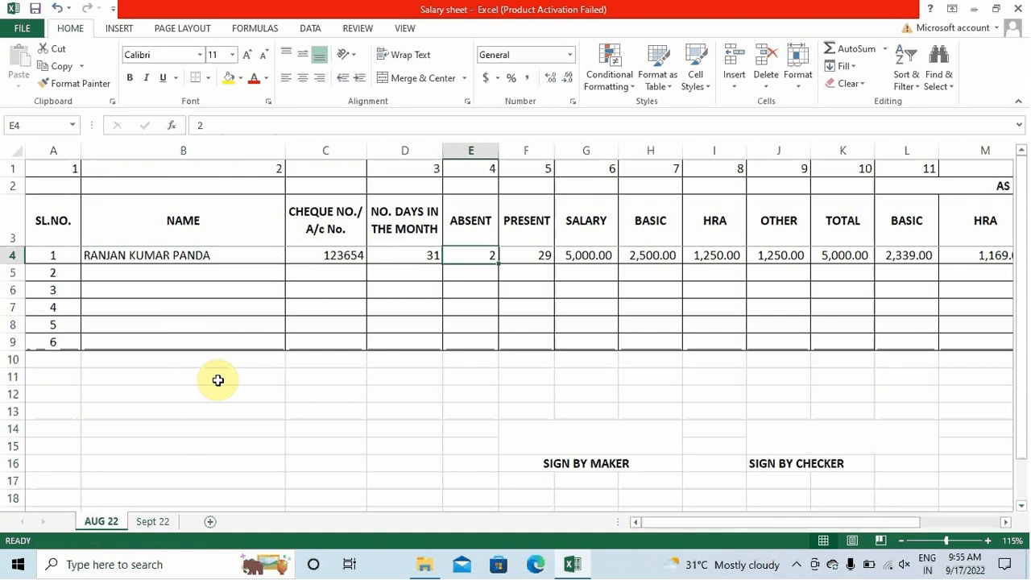
{"action": "key", "text": "Right"}
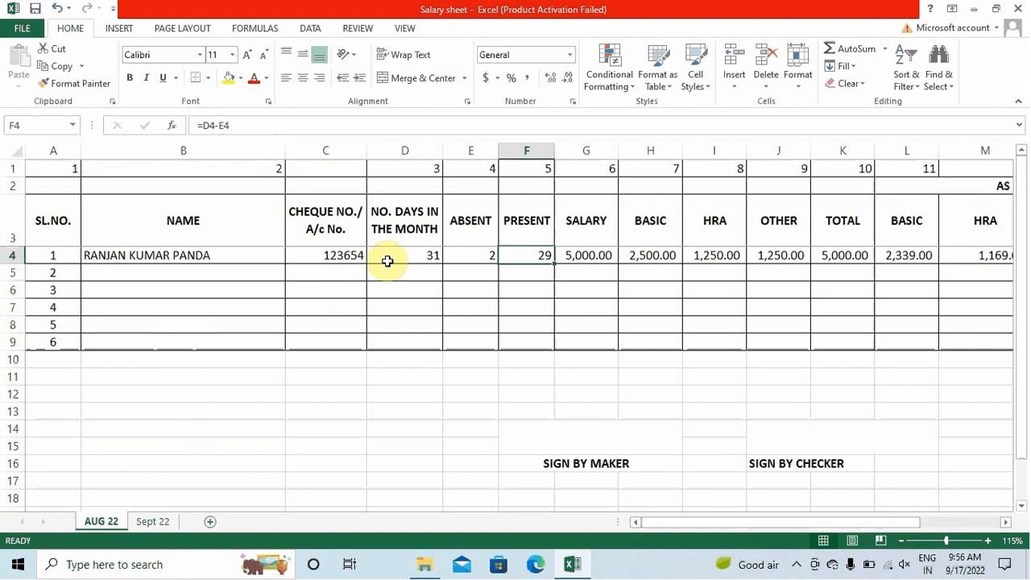
{"action": "left_click", "coordinate": [388, 257]}
{"action": "left_click", "coordinate": [542, 254]}
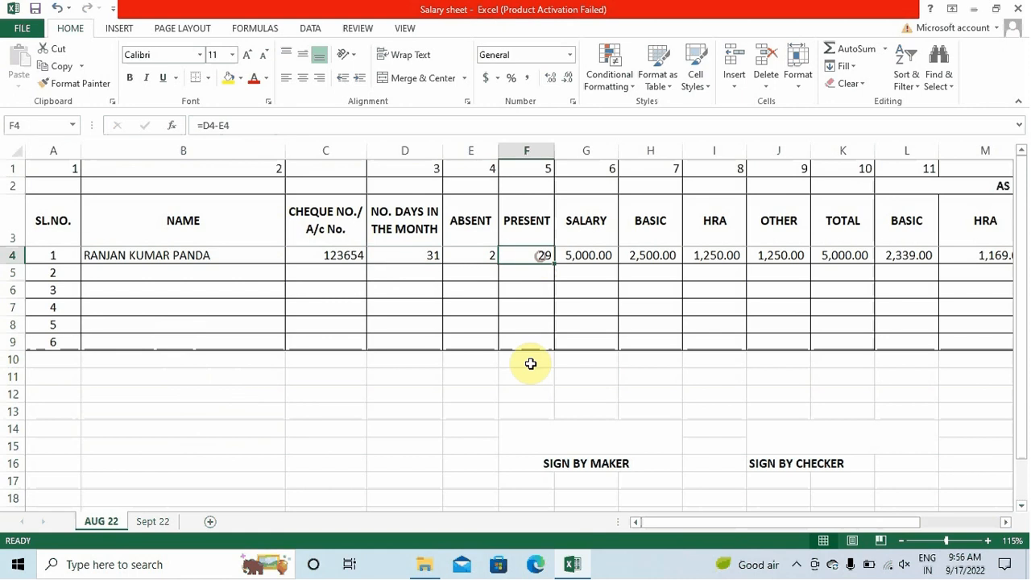
{"action": "key", "text": "F2"}
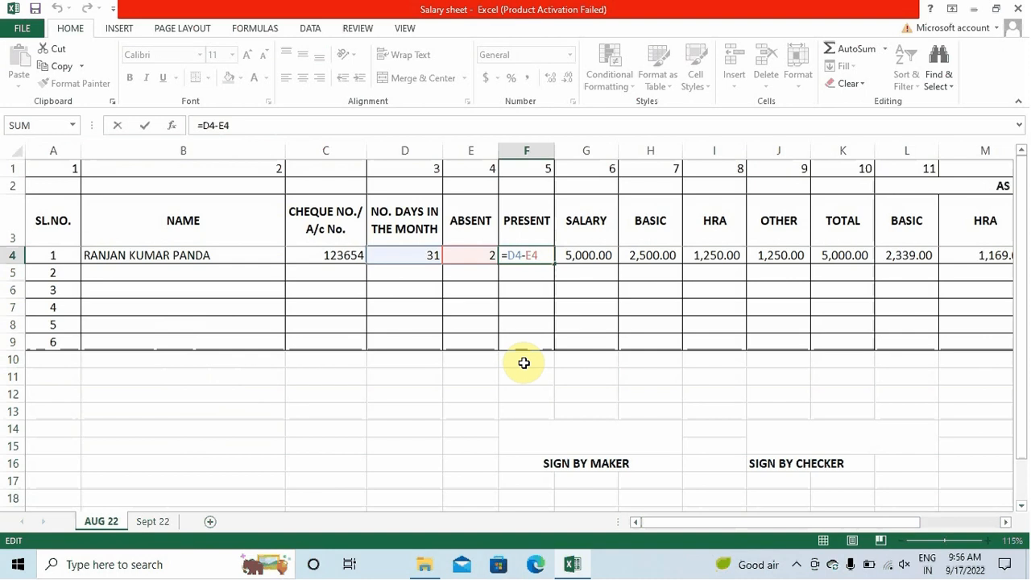
{"action": "key", "text": "Return"}
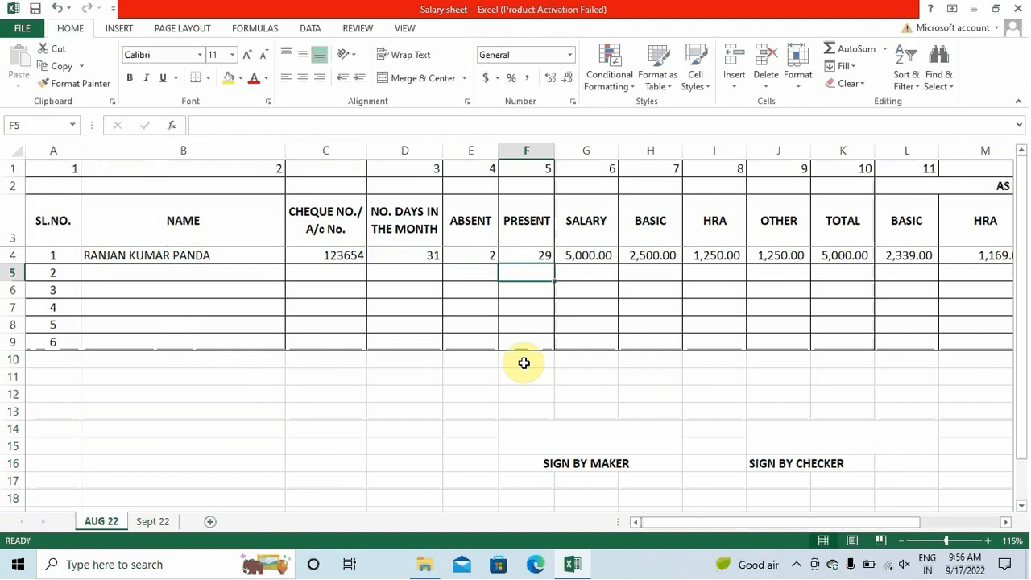
{"action": "key", "text": "Up"}
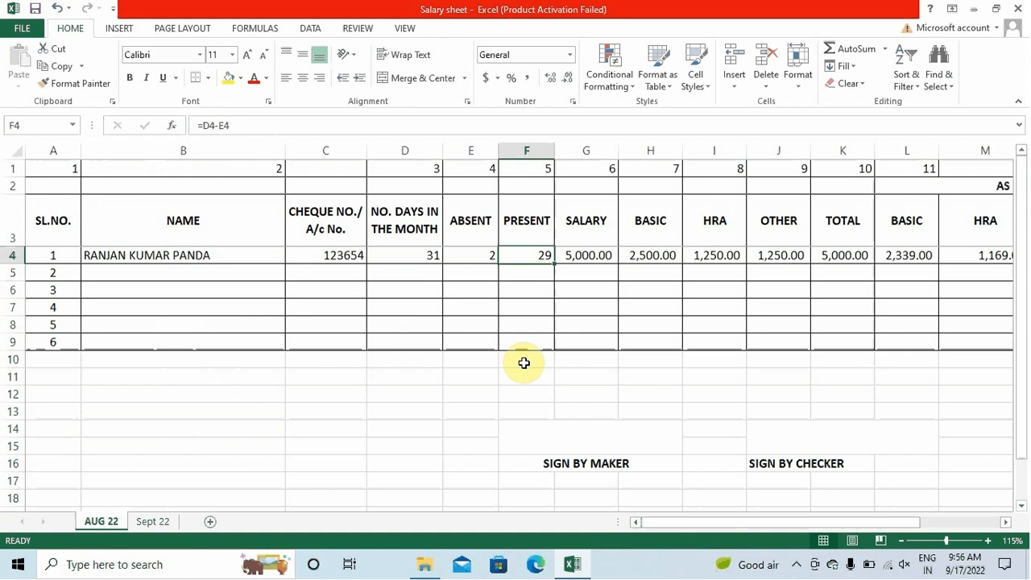
{"action": "key", "text": "Right"}
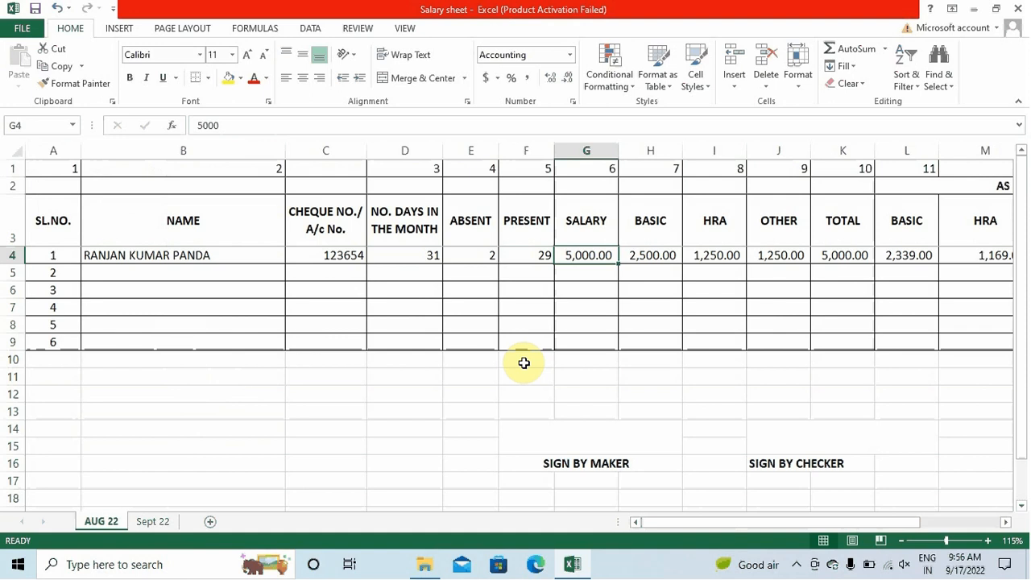
Enter 25000 as the salary in G4 and autofit columns G, H, K and L
{"action": "type", "text": "25000"}
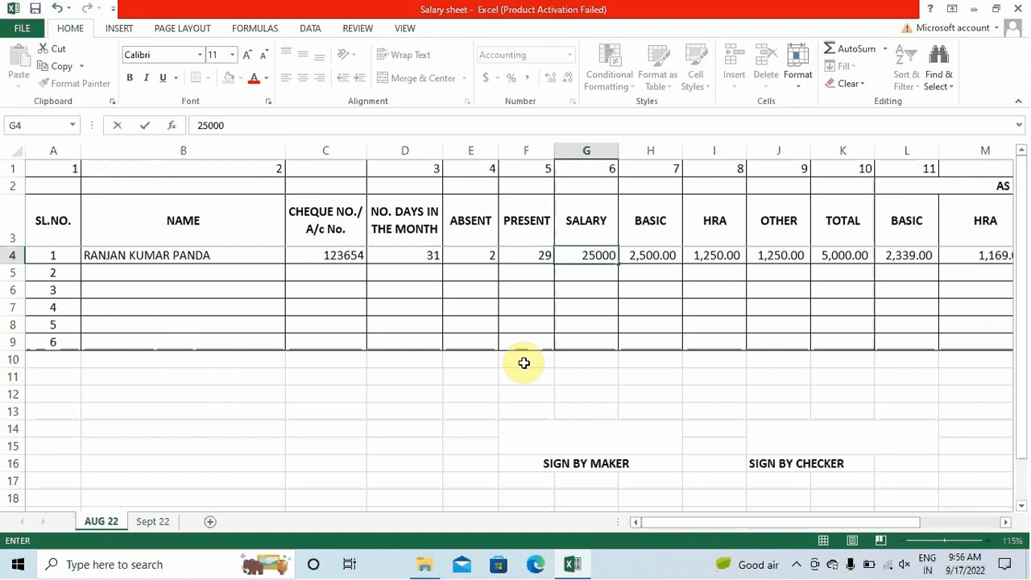
{"action": "key", "text": "Return"}
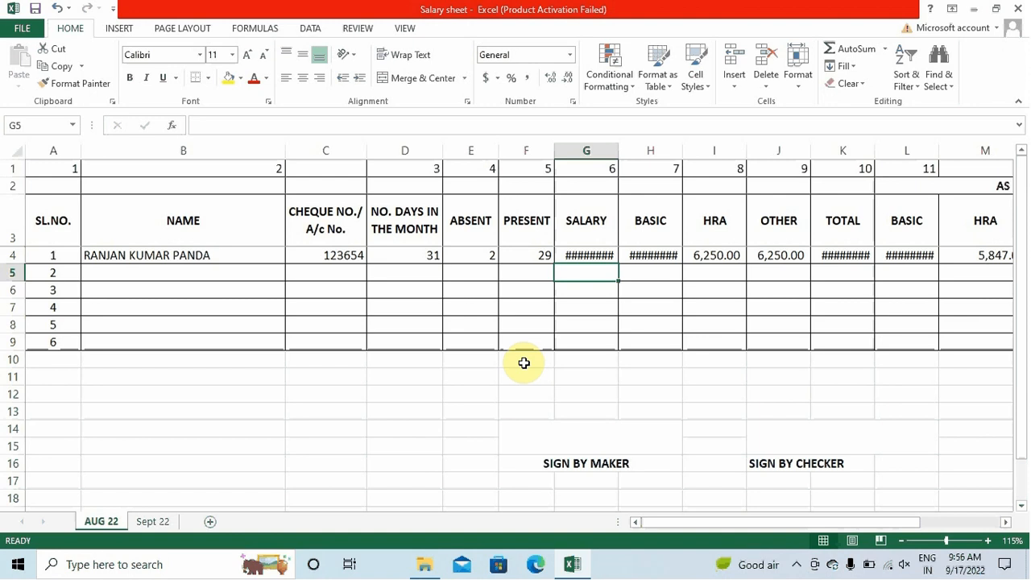
{"action": "double_click", "coordinate": [619, 150]}
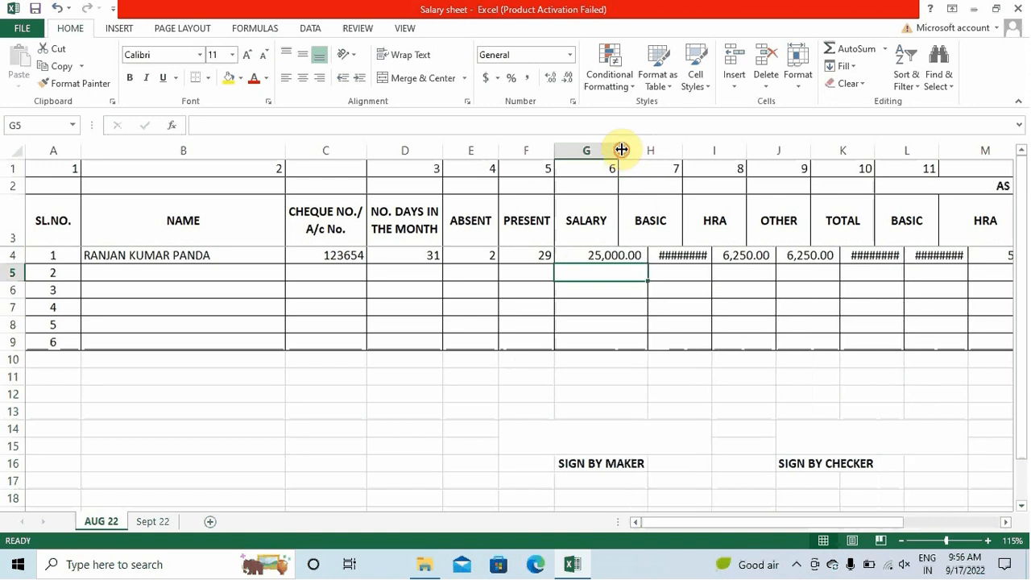
{"action": "double_click", "coordinate": [712, 150]}
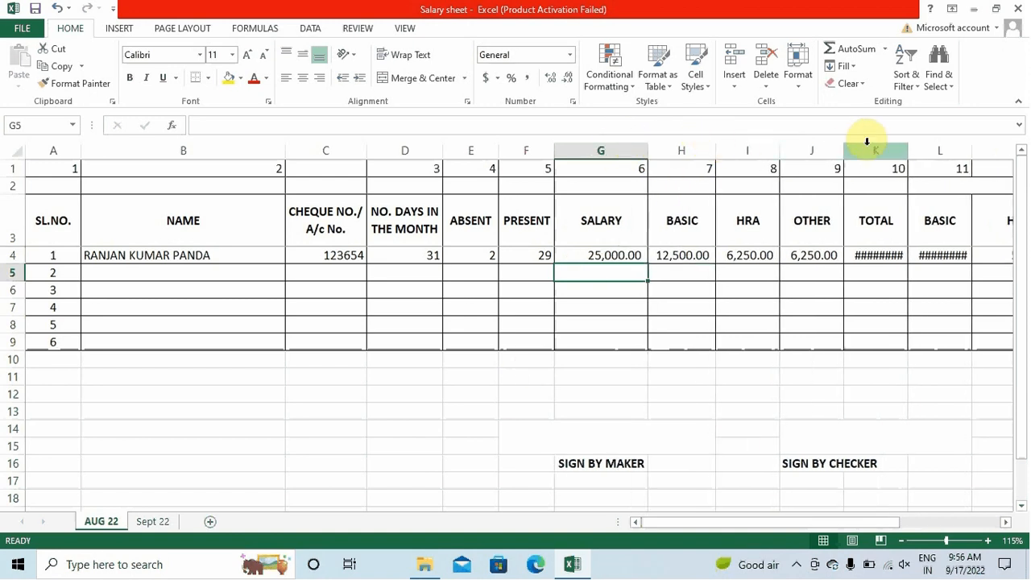
{"action": "double_click", "coordinate": [908, 150]}
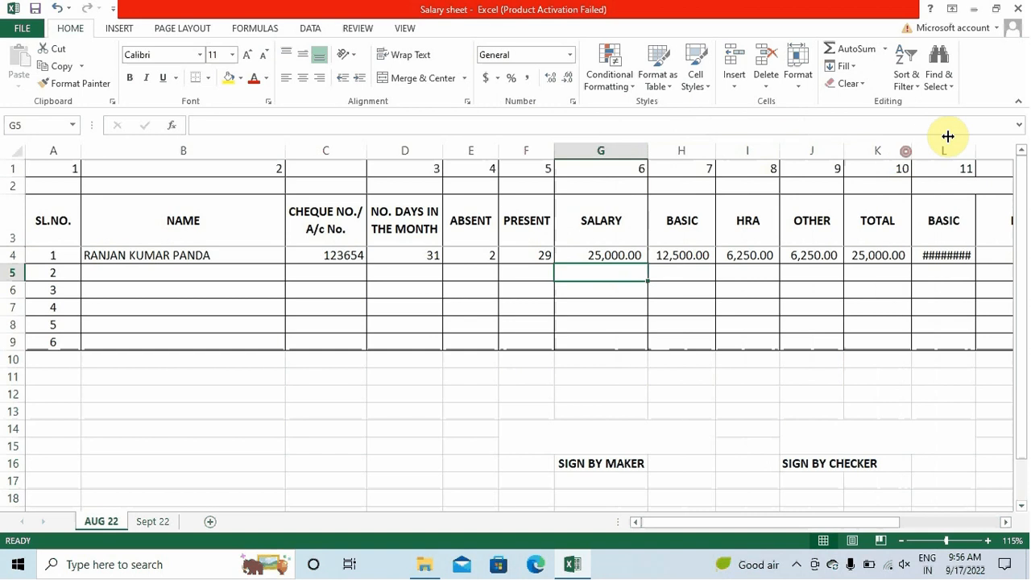
{"action": "double_click", "coordinate": [973, 146]}
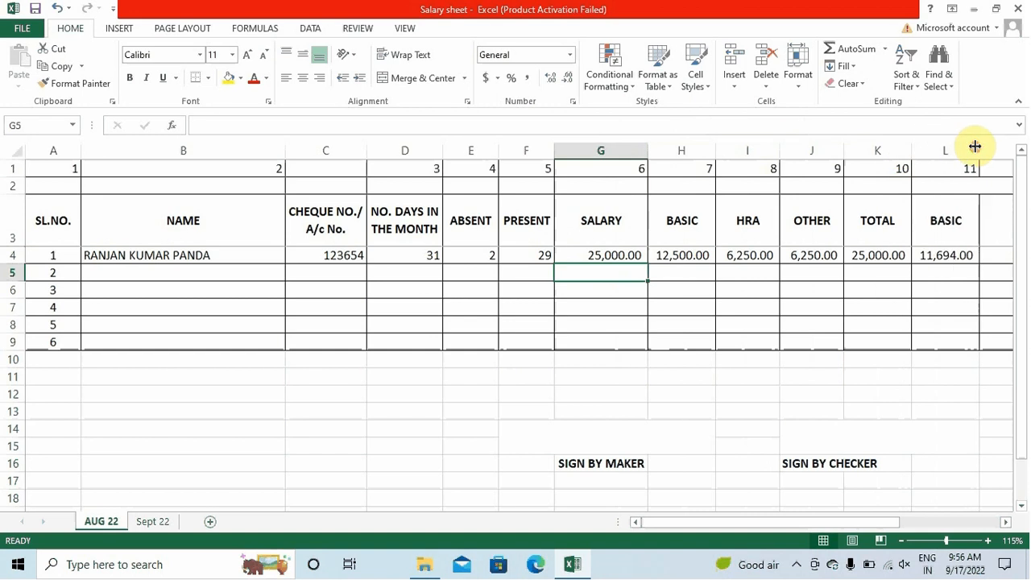
{"action": "left_click", "coordinate": [604, 255]}
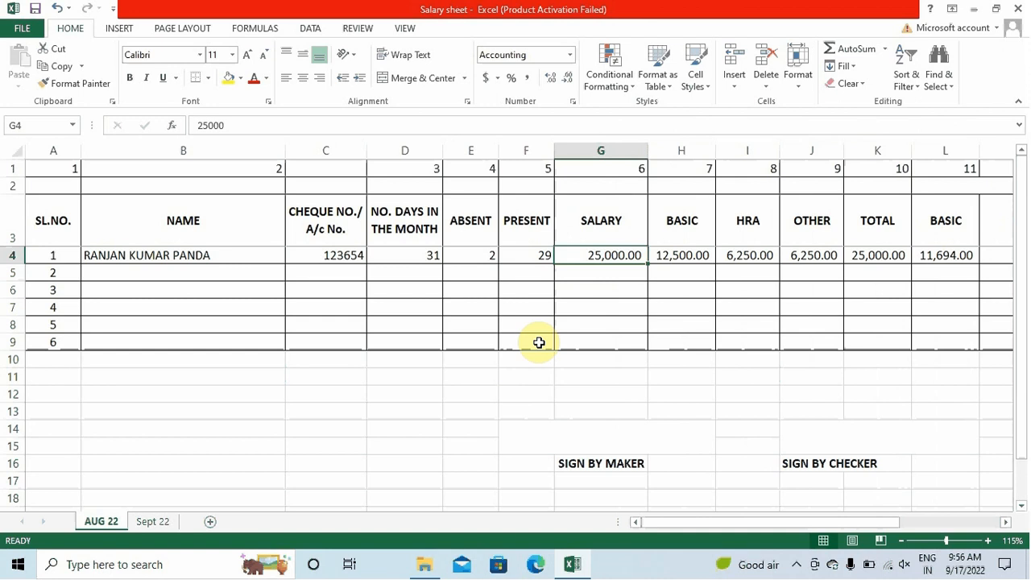
{"action": "key", "text": "Right"}
{"action": "key", "text": "Right"}
{"action": "key", "text": "Right"}
{"action": "key", "text": "Right"}
{"action": "key", "text": "Right"}
{"action": "key", "text": "Right"}
{"action": "key", "text": "Right"}
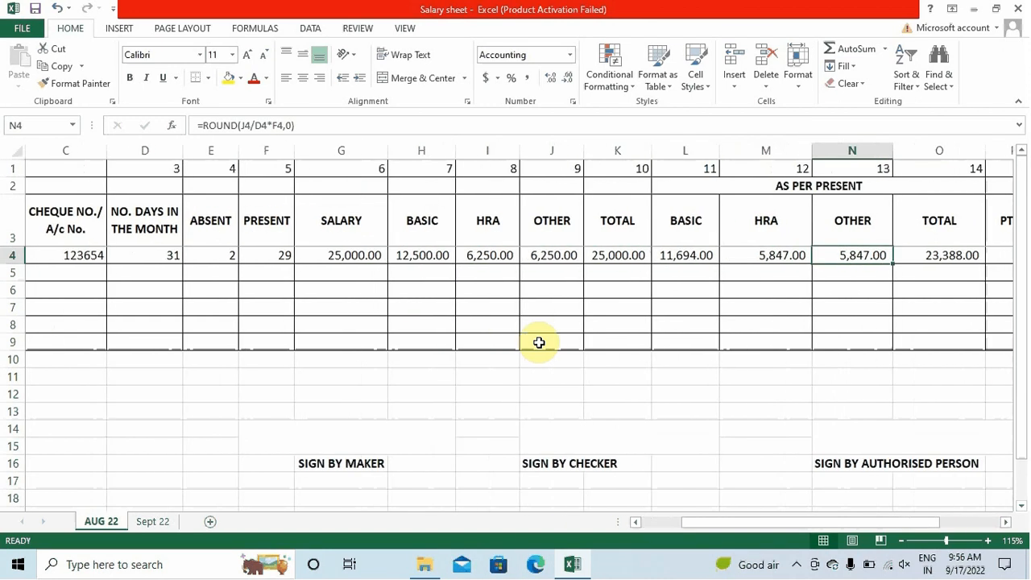
{"action": "key", "text": "Left"}
{"action": "key", "text": "Left"}
{"action": "key", "text": "Left"}
{"action": "key", "text": "Left"}
{"action": "key", "text": "Left"}
{"action": "key", "text": "Left"}
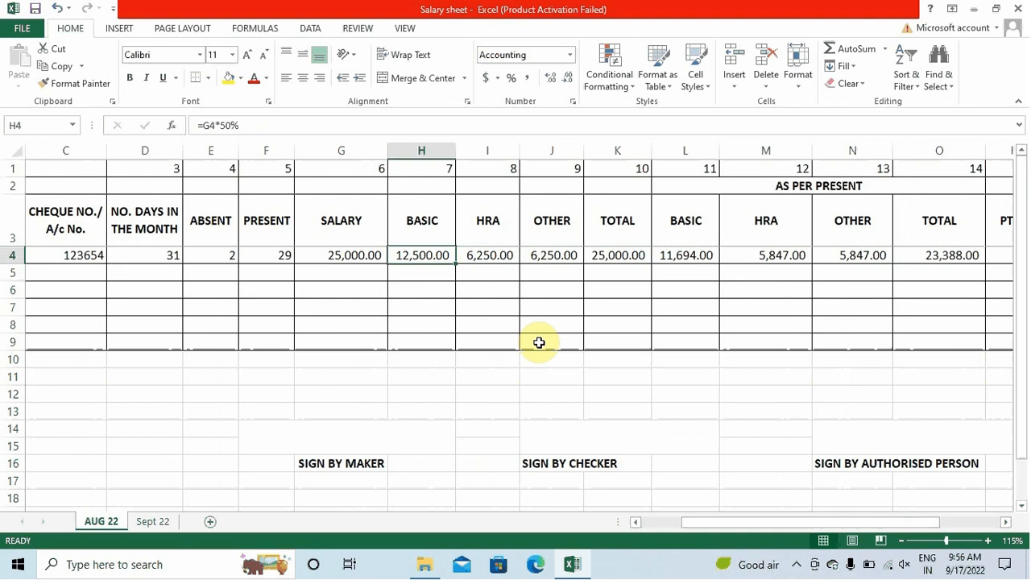
{"action": "key", "text": "Up"}
{"action": "key", "text": "Right"}
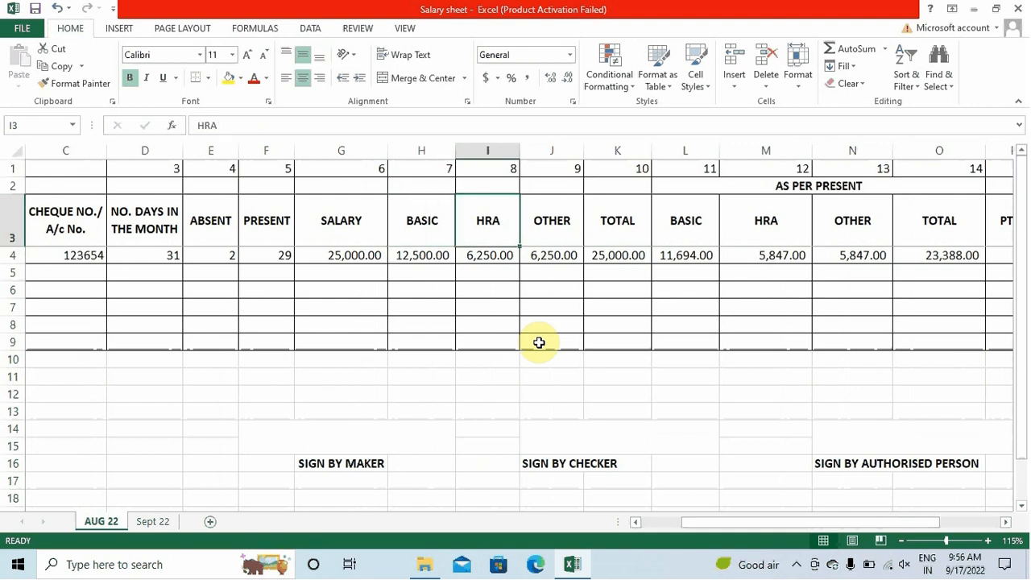
{"action": "key", "text": "Right"}
{"action": "key", "text": "Right"}
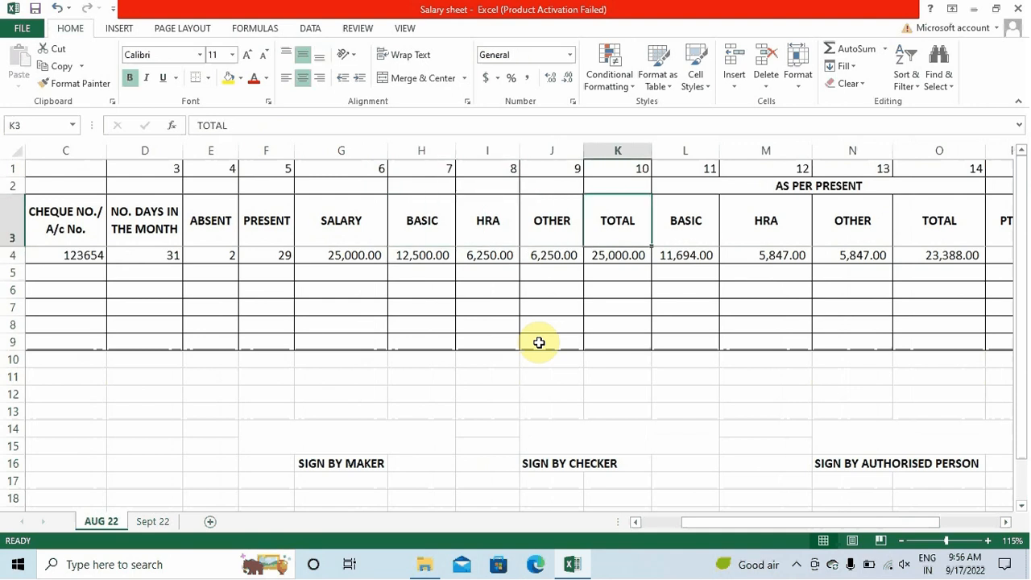
{"action": "key", "text": "Left"}
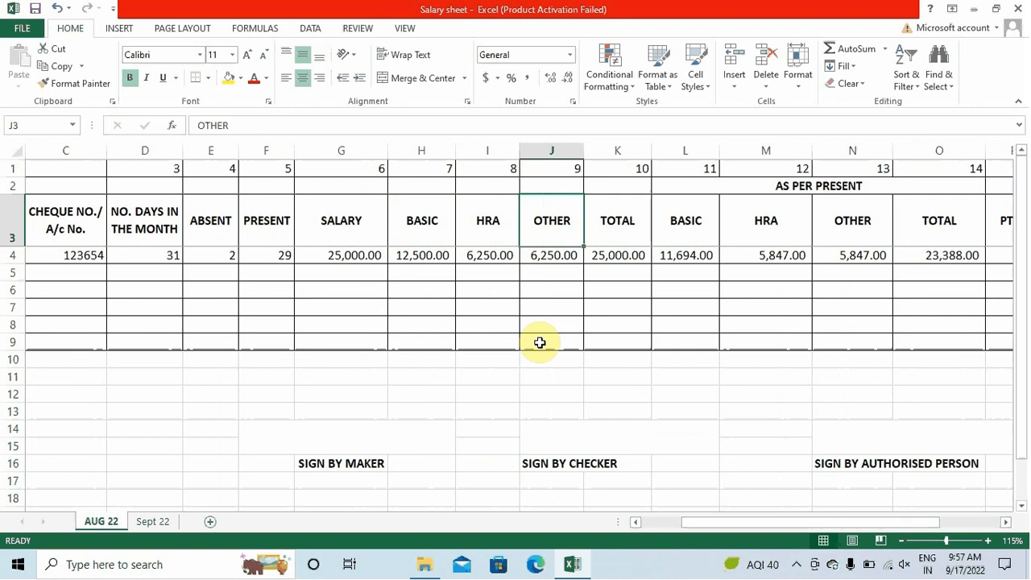
{"action": "left_click", "coordinate": [607, 150]}
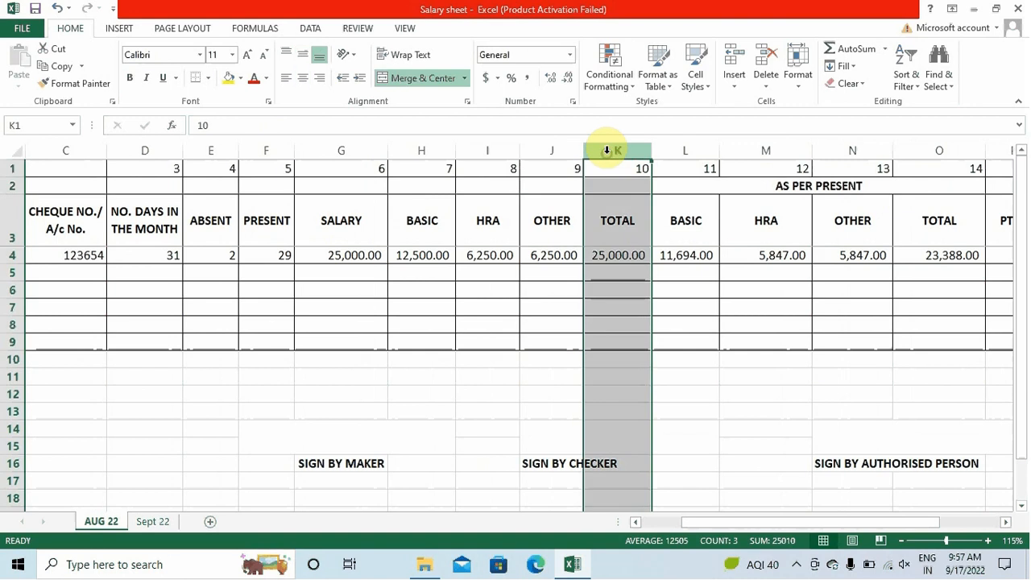
{"action": "key", "text": "ctrl+shift+plus"}
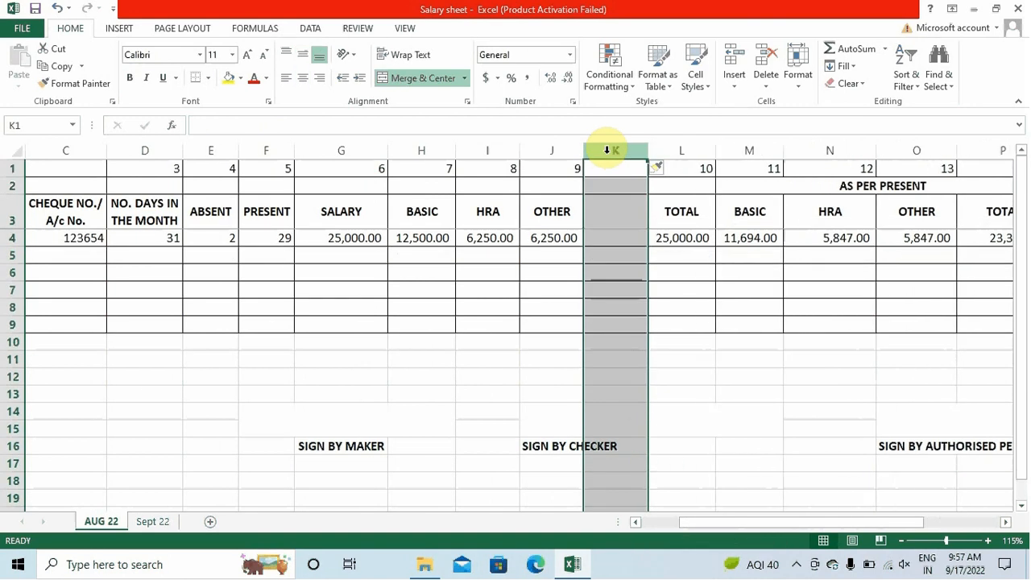
{"action": "left_click", "coordinate": [610, 212]}
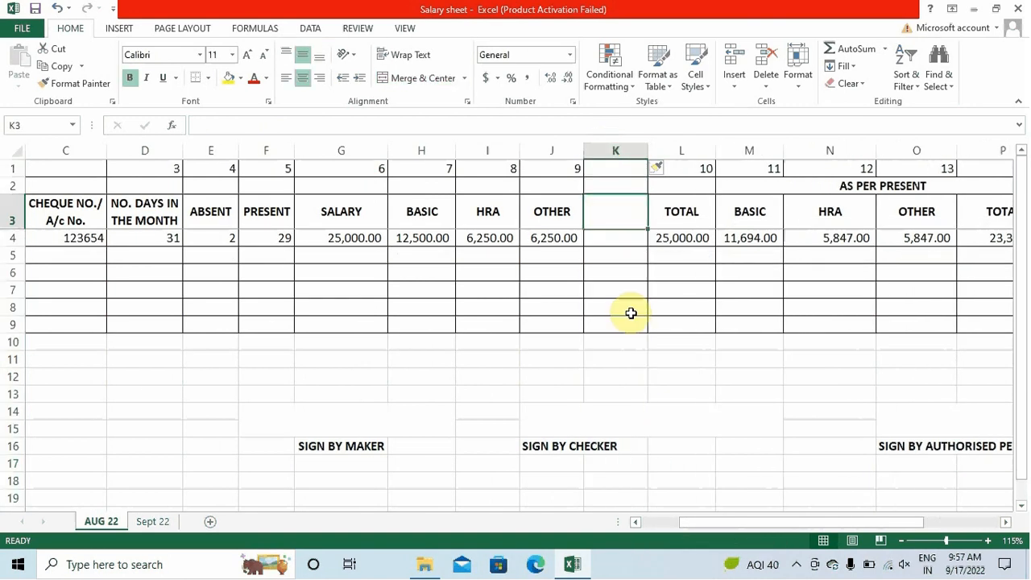
{"action": "left_click", "coordinate": [668, 390]}
{"action": "left_click", "coordinate": [617, 150]}
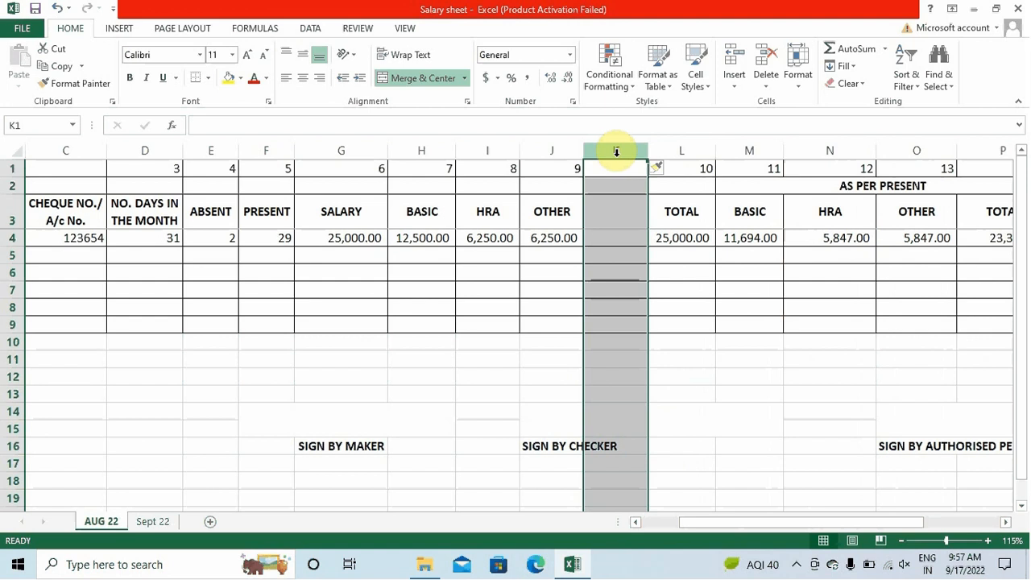
{"action": "key", "text": "ctrl+minus"}
{"action": "left_click", "coordinate": [730, 370]}
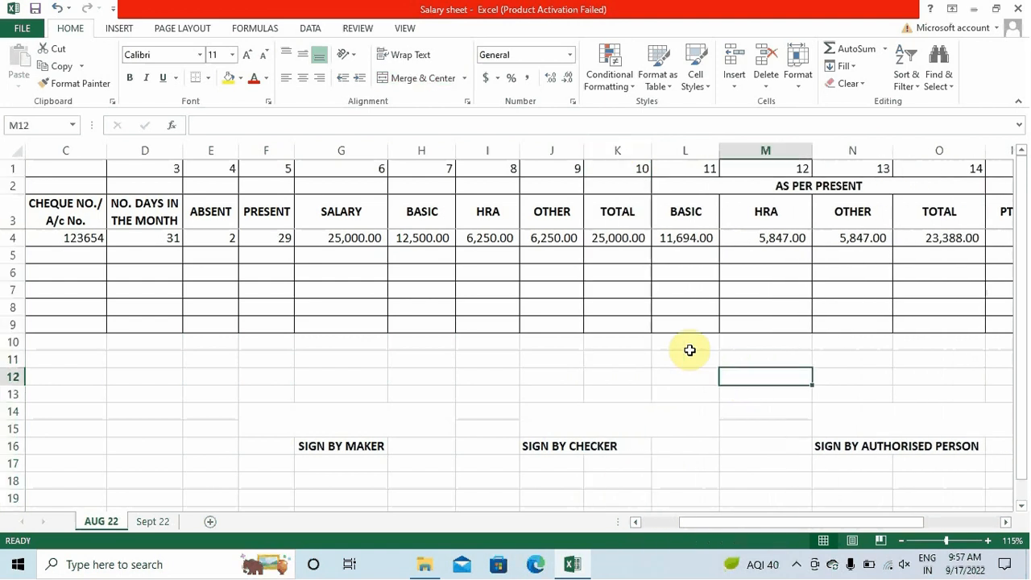
{"action": "left_click", "coordinate": [422, 235]}
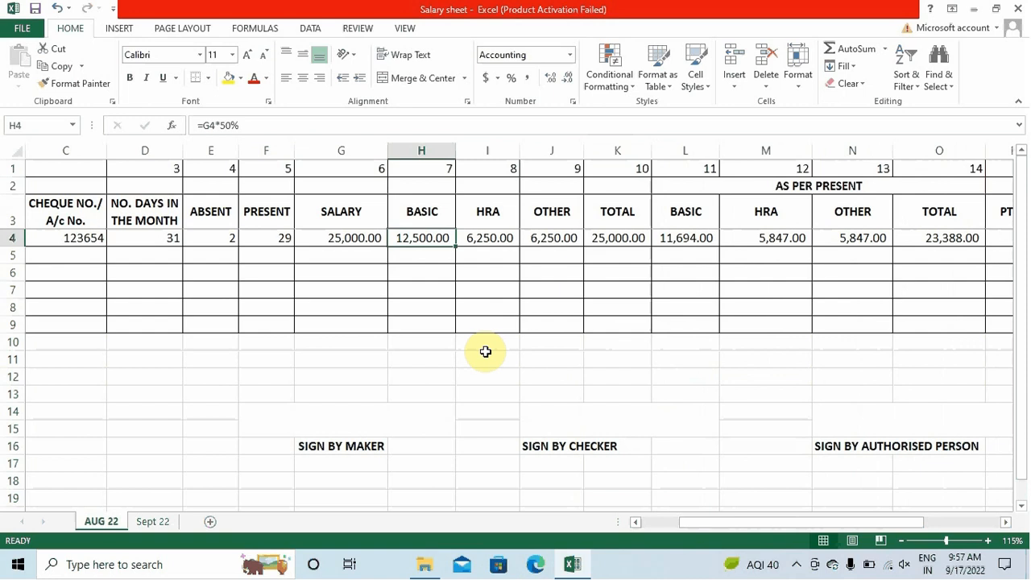
Set BASIC in H4 to =G4*50% and HRA in I4 to =G4*25%
{"action": "key", "text": "Left"}
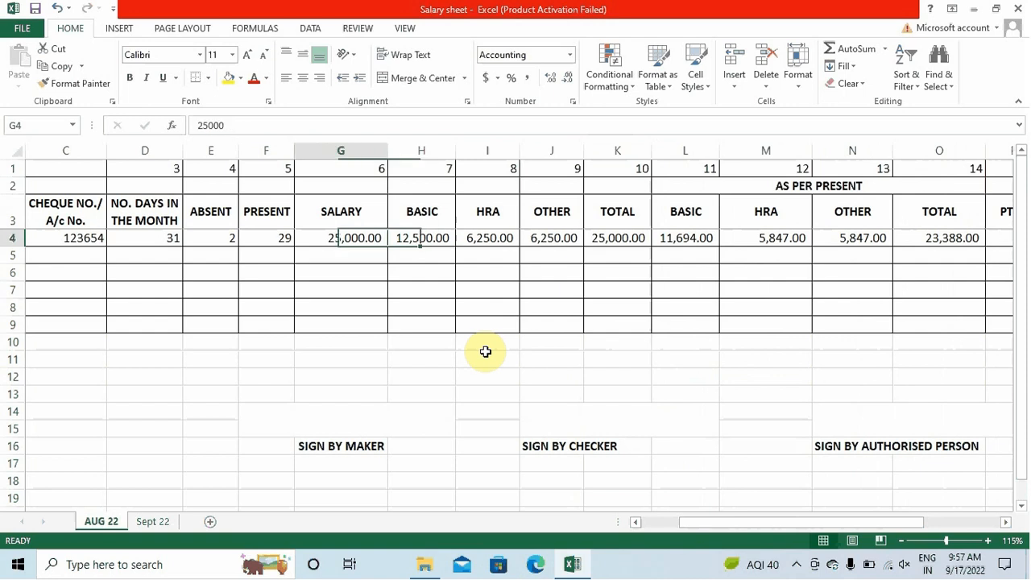
{"action": "key", "text": "Right"}
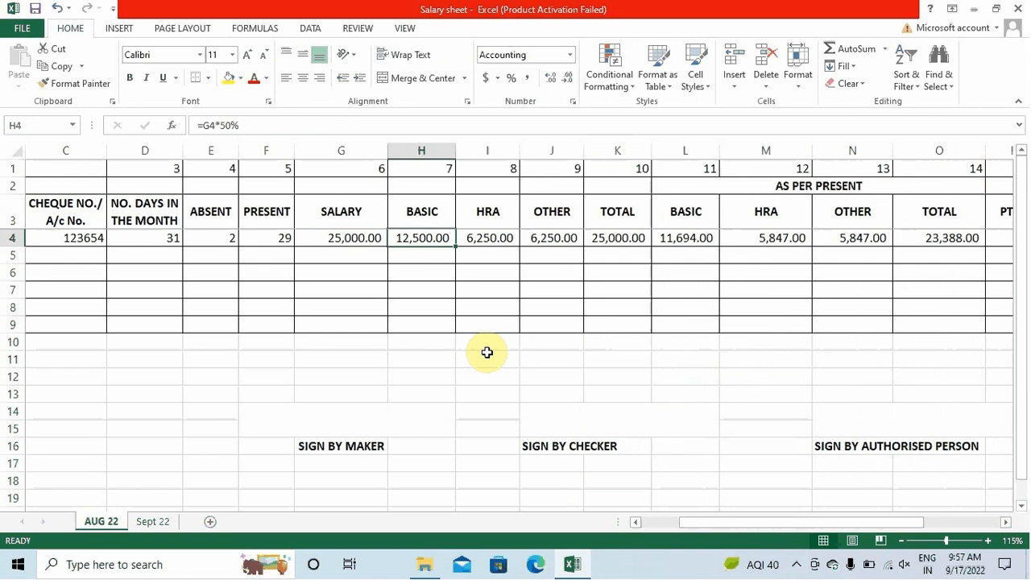
{"action": "key", "text": "F2"}
{"action": "key", "text": "Return"}
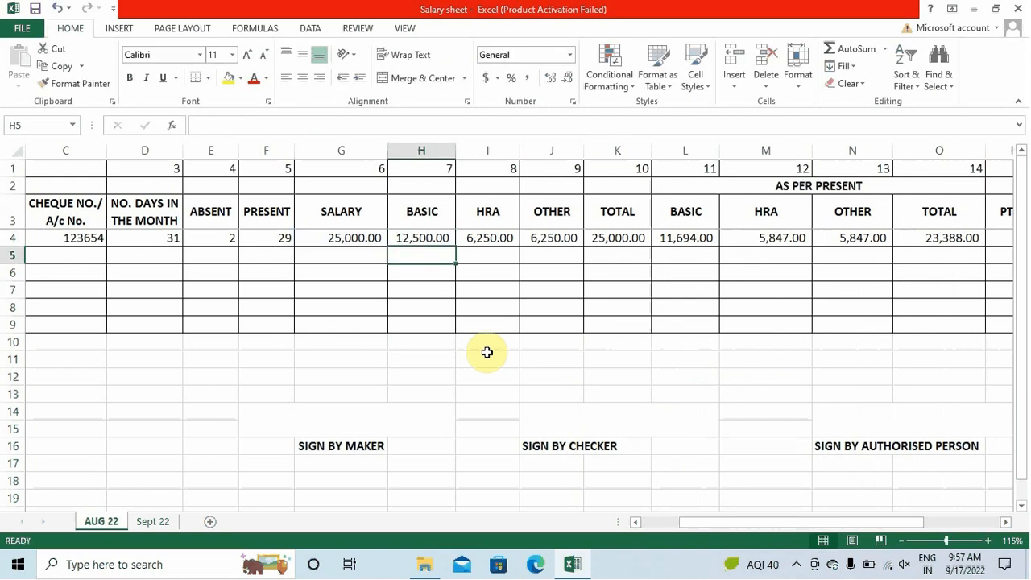
{"action": "key", "text": "Up"}
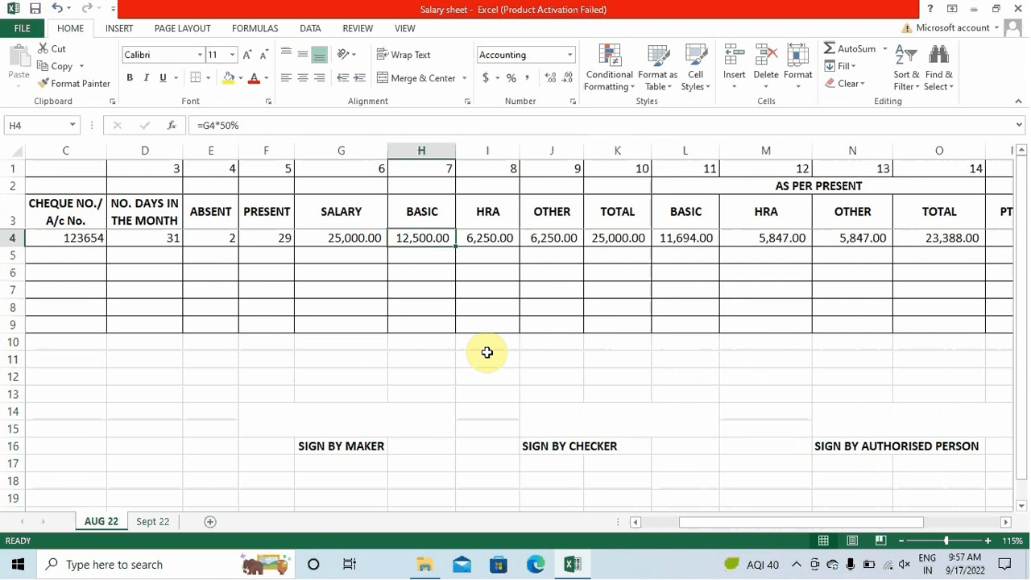
{"action": "key", "text": "Right"}
{"action": "key", "text": "F2"}
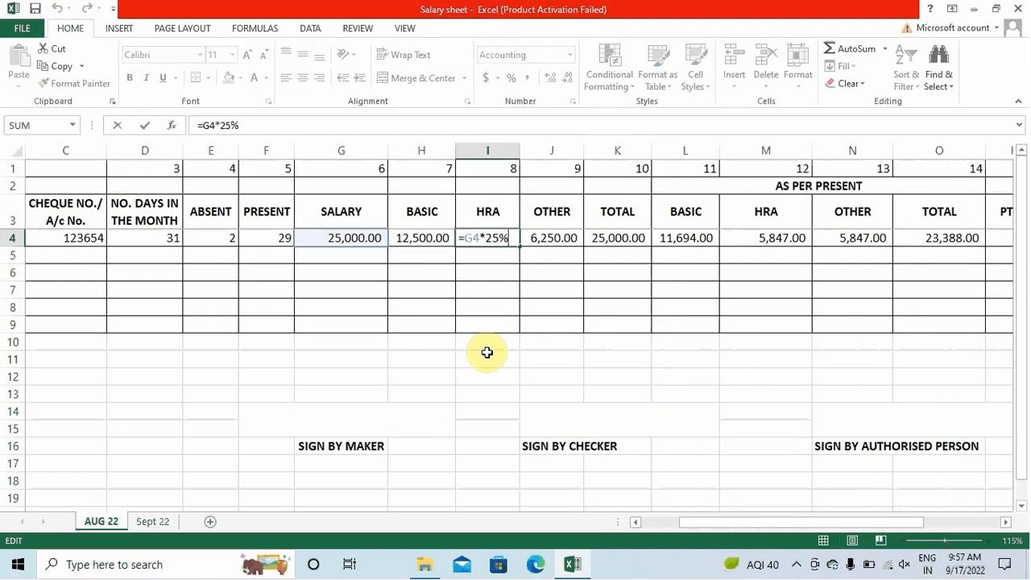
{"action": "key", "text": "Return"}
{"action": "key", "text": "Up"}
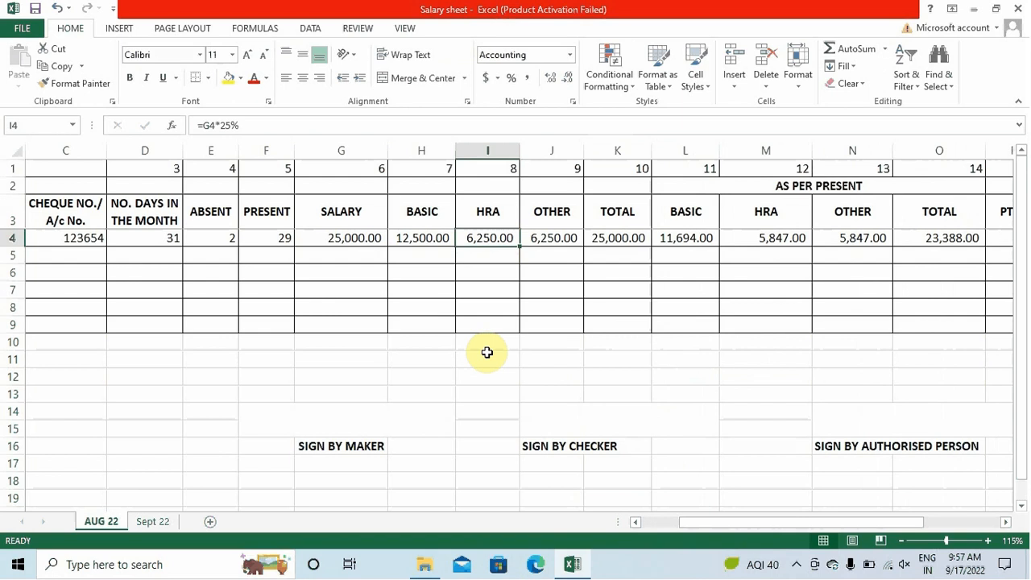
Set OTHER in J4 to =G4*25%, TOTAL in K4 to =SUM(H4:J4), then select H3:K4
{"action": "key", "text": "Right"}
{"action": "key", "text": "F2"}
{"action": "key", "text": "Return"}
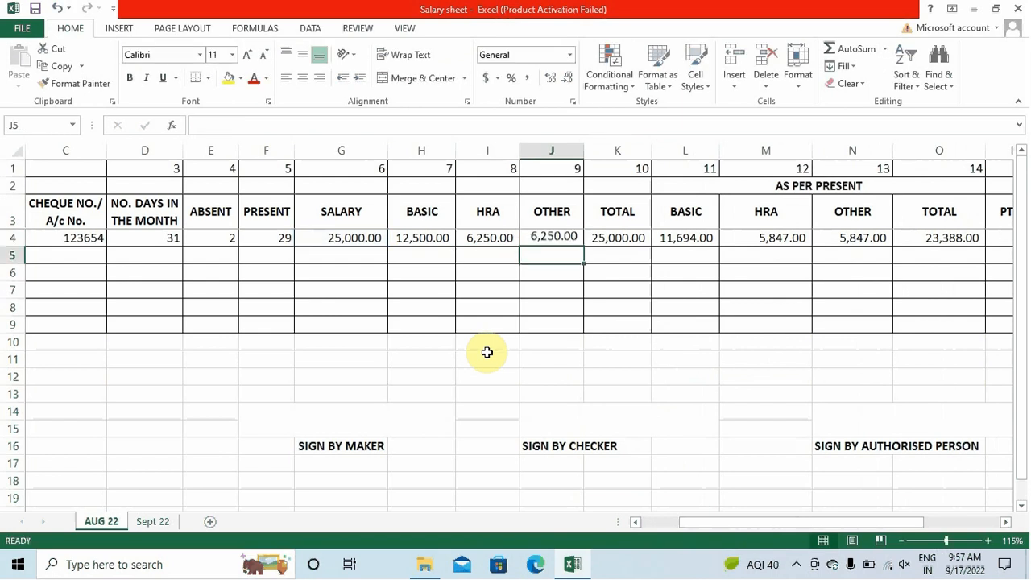
{"action": "key", "text": "Up"}
{"action": "key", "text": "shift+Left"}
{"action": "key", "text": "shift+Left"}
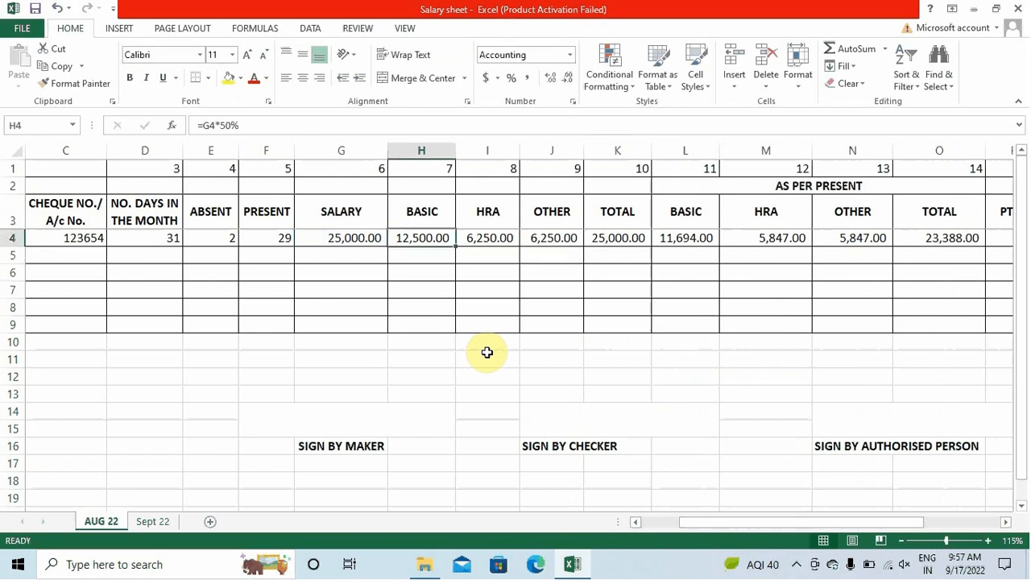
{"action": "key", "text": "Return"}
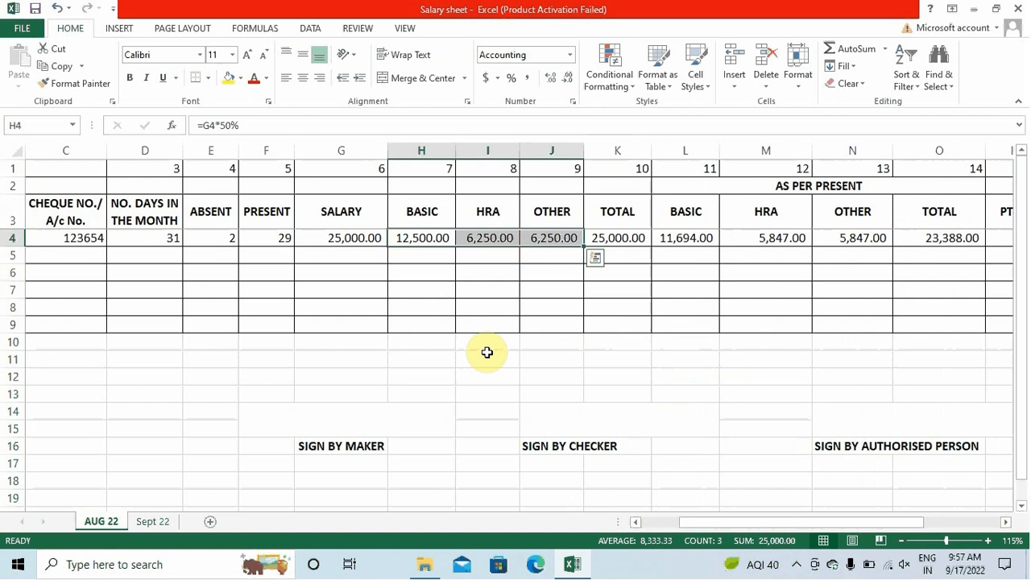
{"action": "key", "text": "Right"}
{"action": "key", "text": "Right"}
{"action": "key", "text": "Right"}
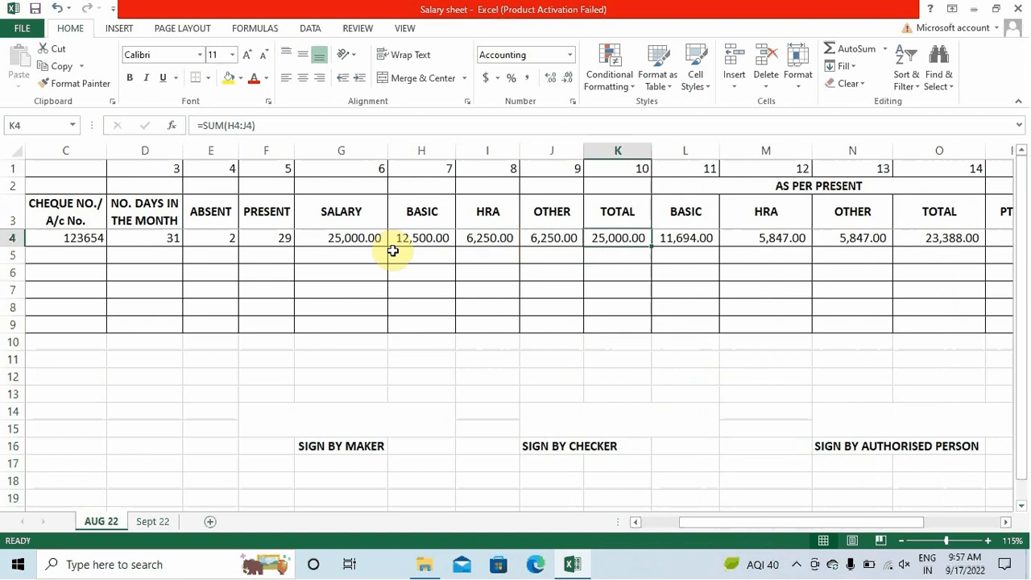
{"action": "left_click_drag", "start_coordinate": [418, 204], "coordinate": [610, 237]}
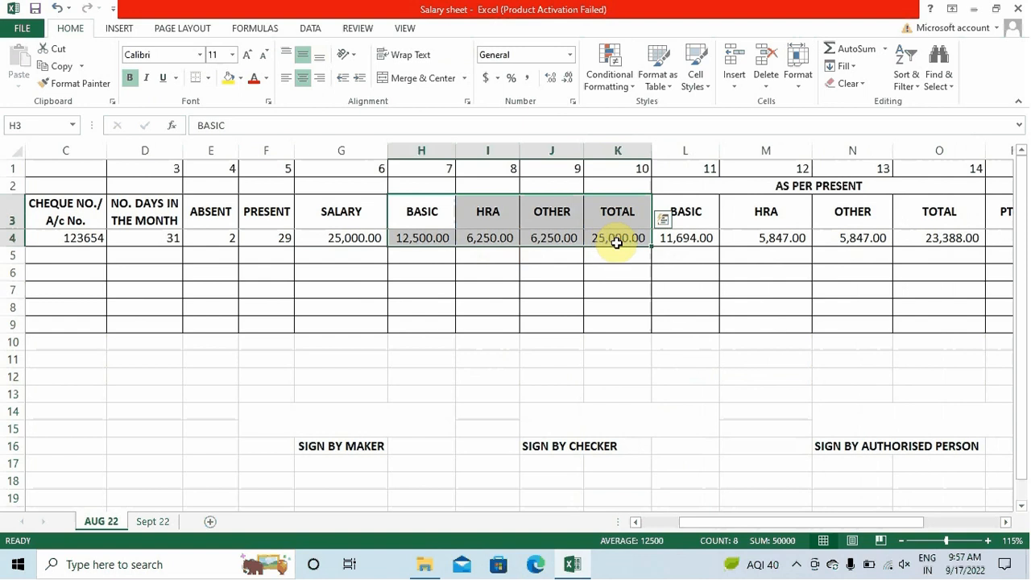
Fill the SALARY through TOTAL headers and row 4 amounts (G3:K4) with yellow
{"action": "left_click", "coordinate": [488, 304]}
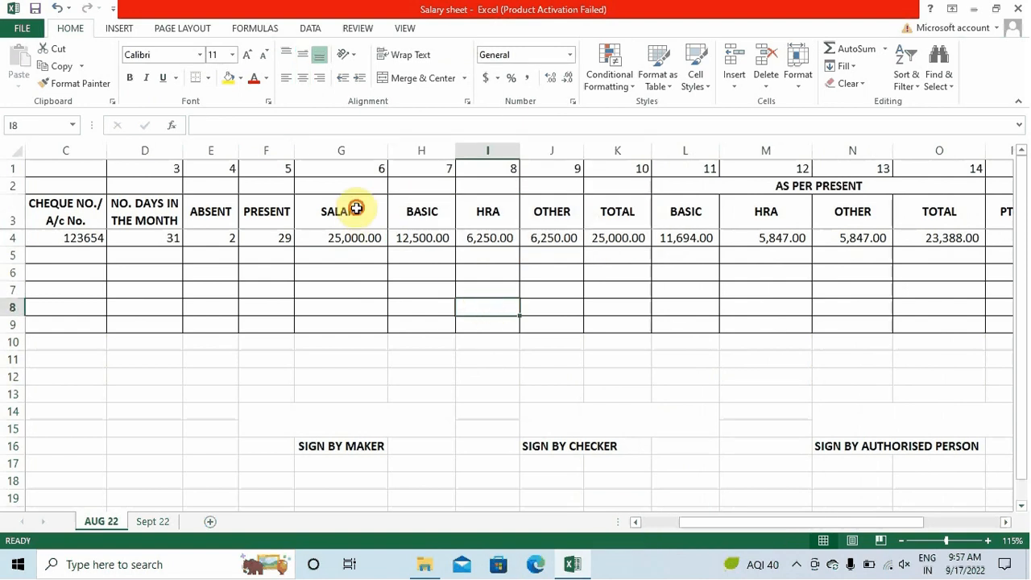
{"action": "left_click_drag", "start_coordinate": [357, 207], "coordinate": [573, 221]}
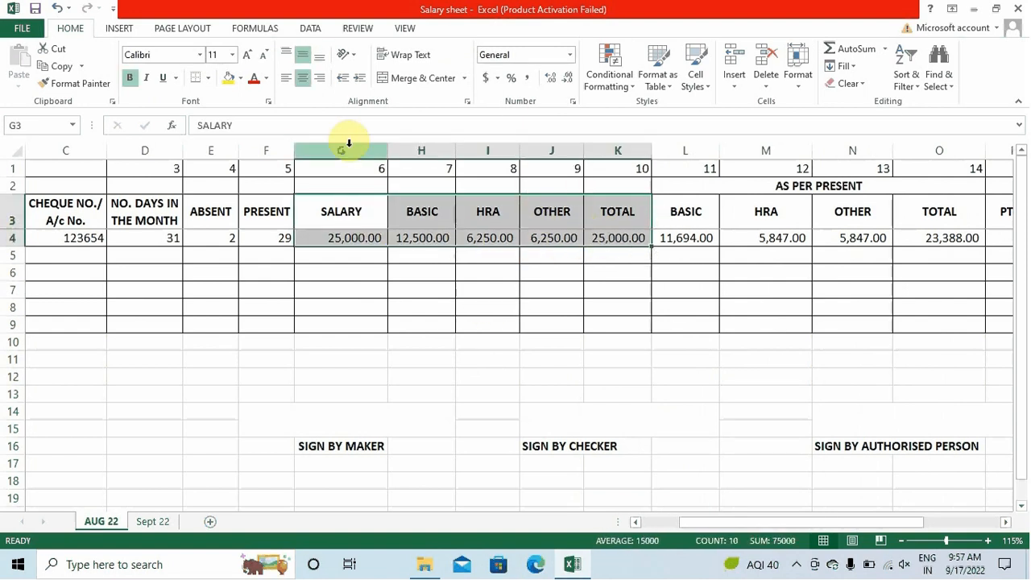
{"action": "left_click", "coordinate": [230, 79]}
{"action": "left_click", "coordinate": [537, 416]}
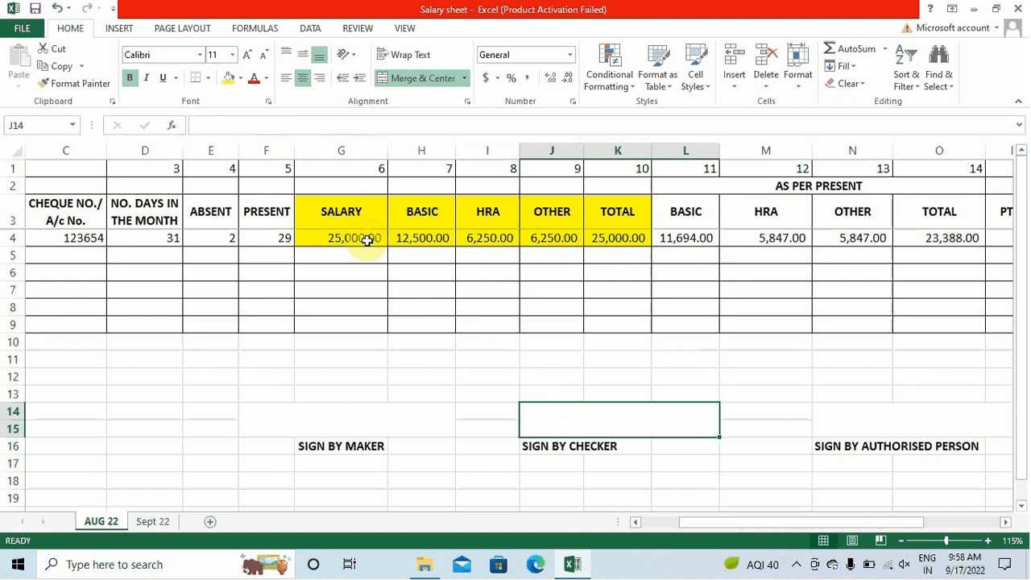
{"action": "left_click", "coordinate": [831, 187]}
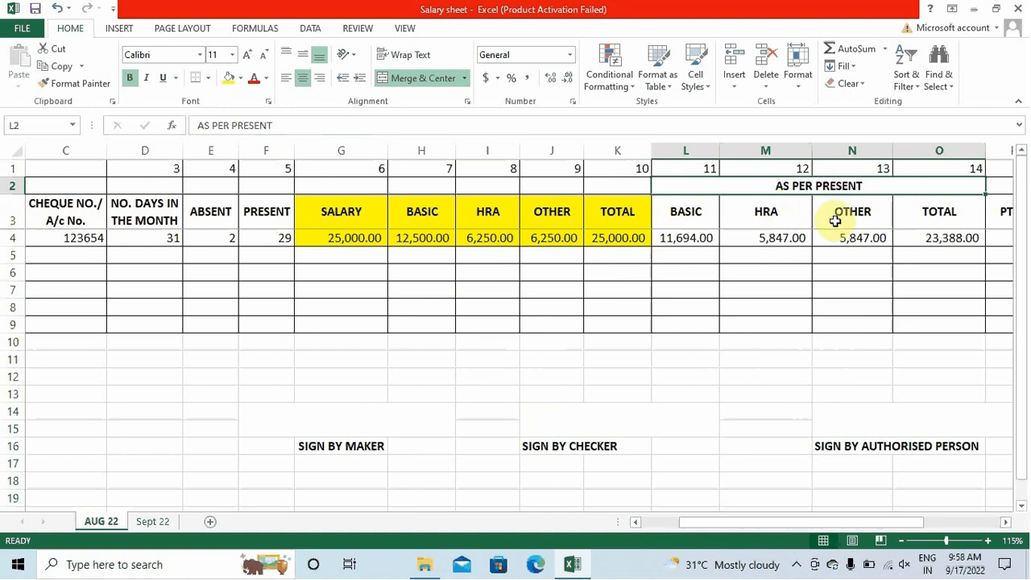
Prorate BASIC in L4 with =ROUND(H4/D4*F4,0) and begin editing M4's HRA formula
{"action": "left_click", "coordinate": [918, 212]}
{"action": "left_click", "coordinate": [743, 395]}
{"action": "left_click_drag", "start_coordinate": [825, 521], "coordinate": [854, 521]}
{"action": "left_click", "coordinate": [534, 239]}
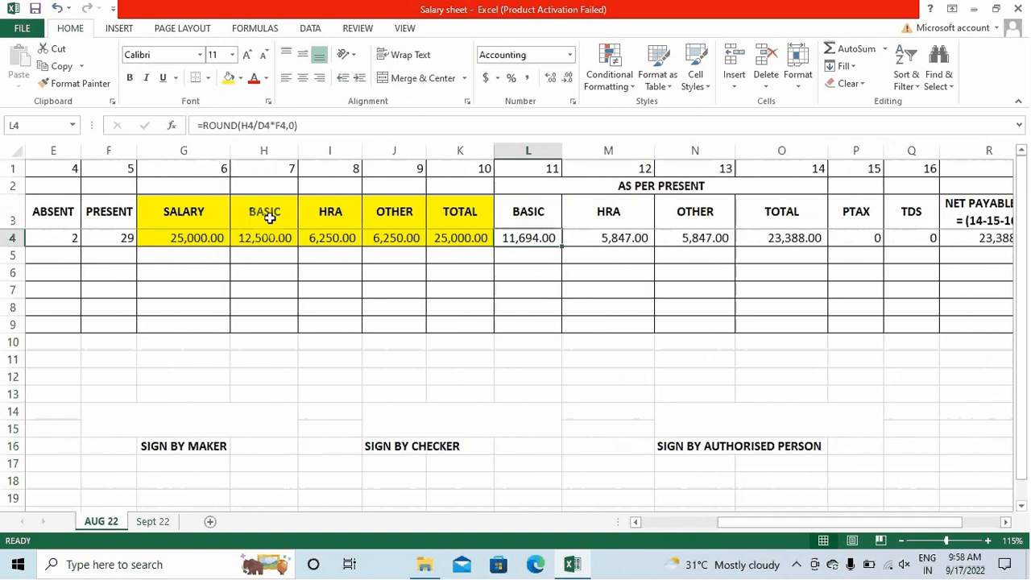
{"action": "key", "text": "F2"}
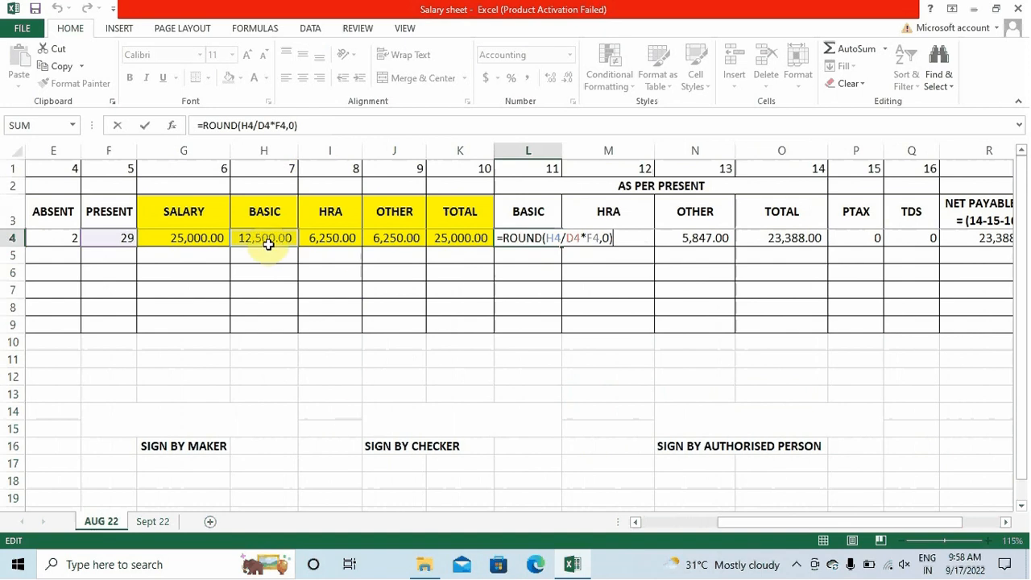
{"action": "left_click_drag", "start_coordinate": [851, 524], "coordinate": [808, 525]}
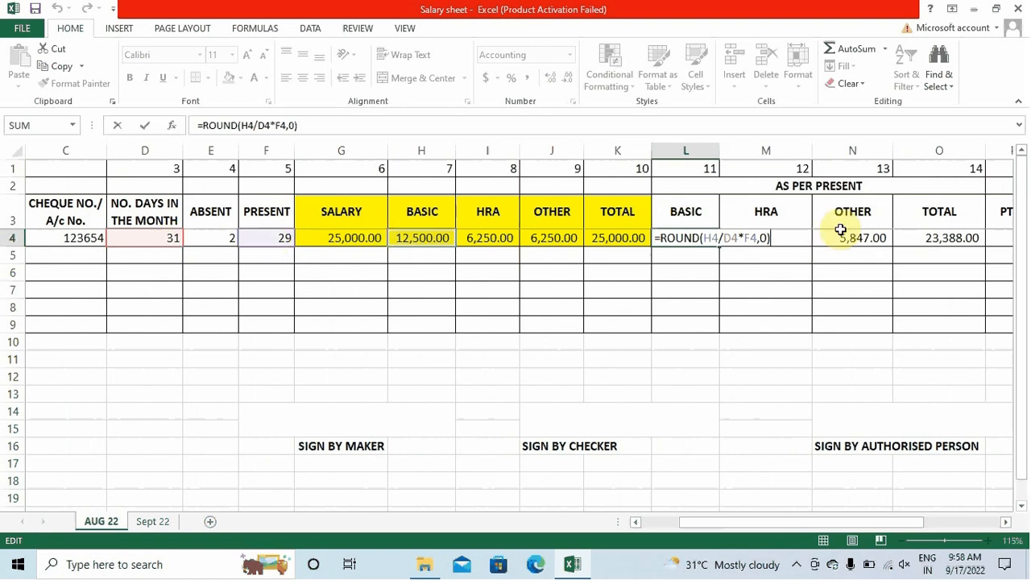
{"action": "key", "text": "Return"}
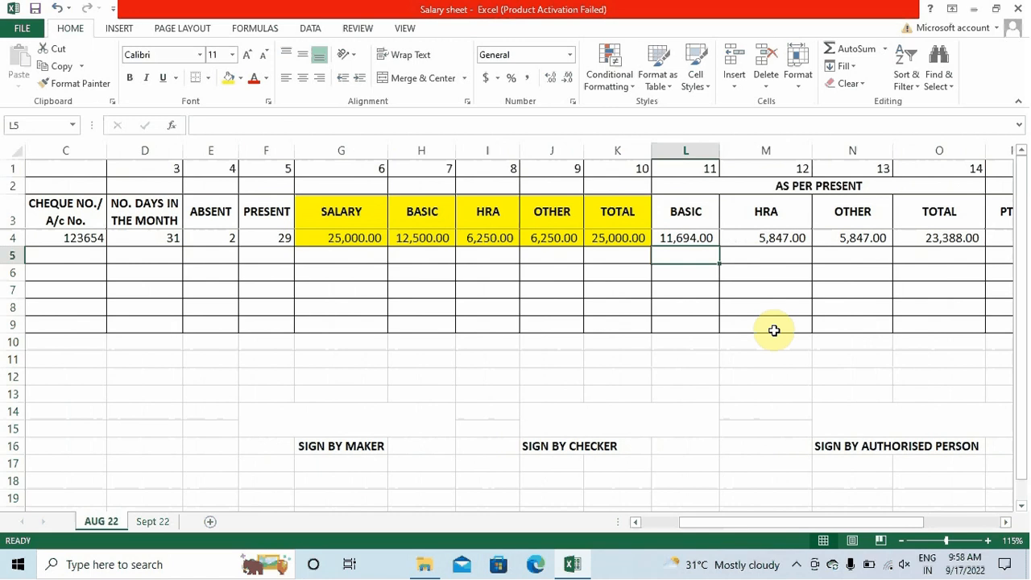
{"action": "key", "text": "Up"}
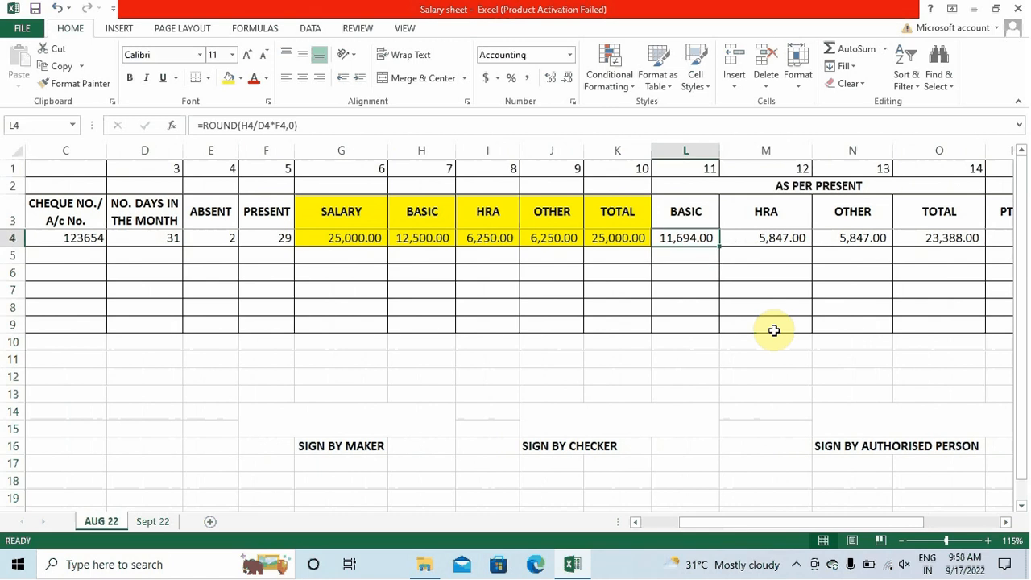
{"action": "key", "text": "Right"}
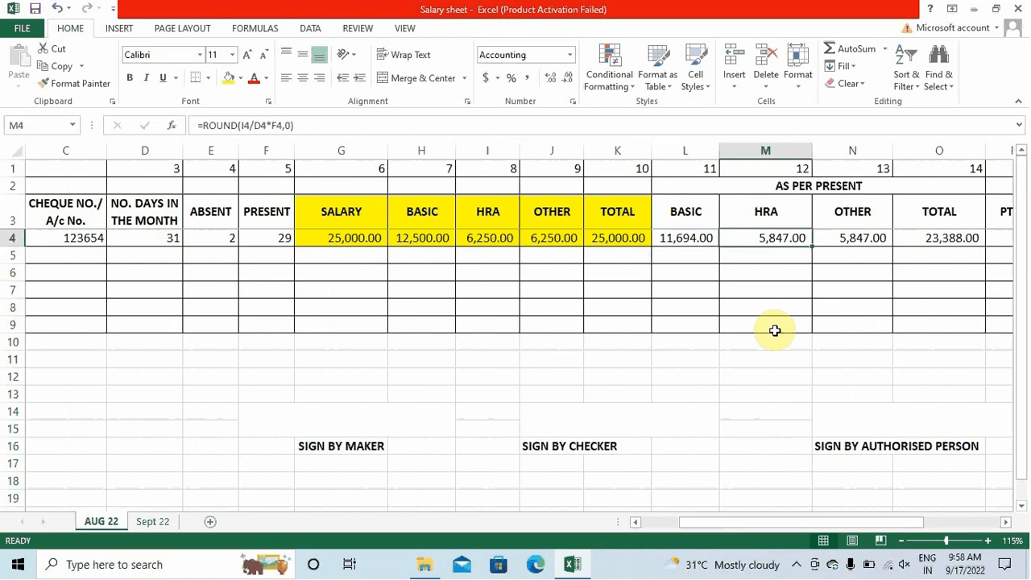
{"action": "key", "text": "F2"}
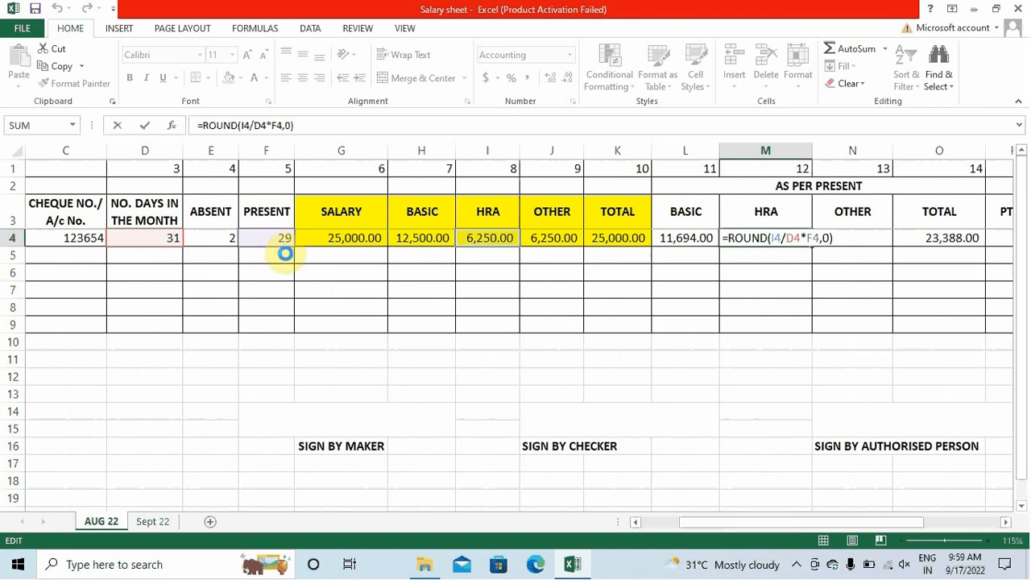
Commit the prorated HRA formula, copy it to the OTHER cell, and review TOTAL
{"action": "key", "text": "Return"}
{"action": "key", "text": "Up"}
{"action": "key", "text": "ctrl+c"}
{"action": "key", "text": "Right"}
{"action": "key", "text": "Return"}
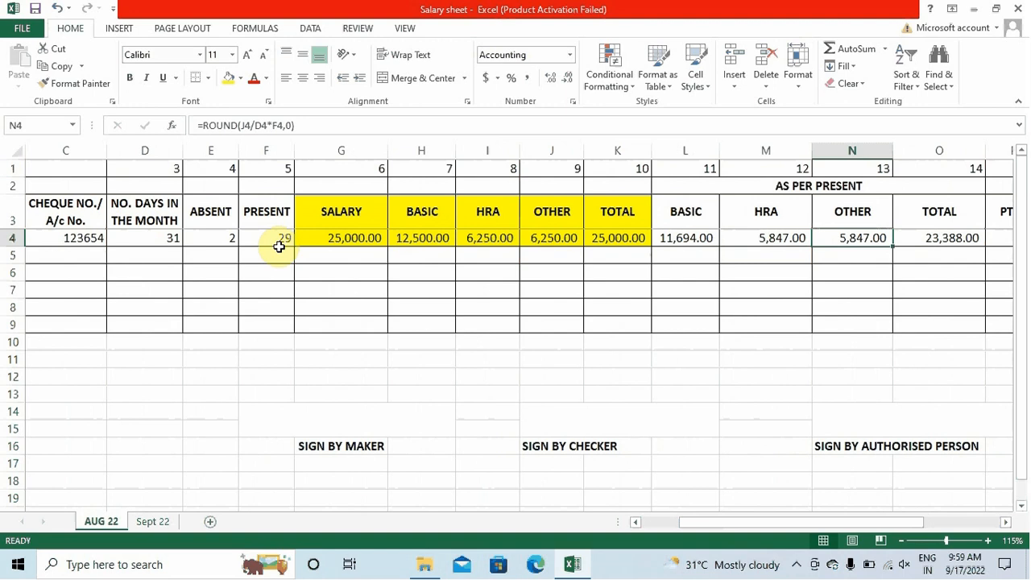
{"action": "key", "text": "Right"}
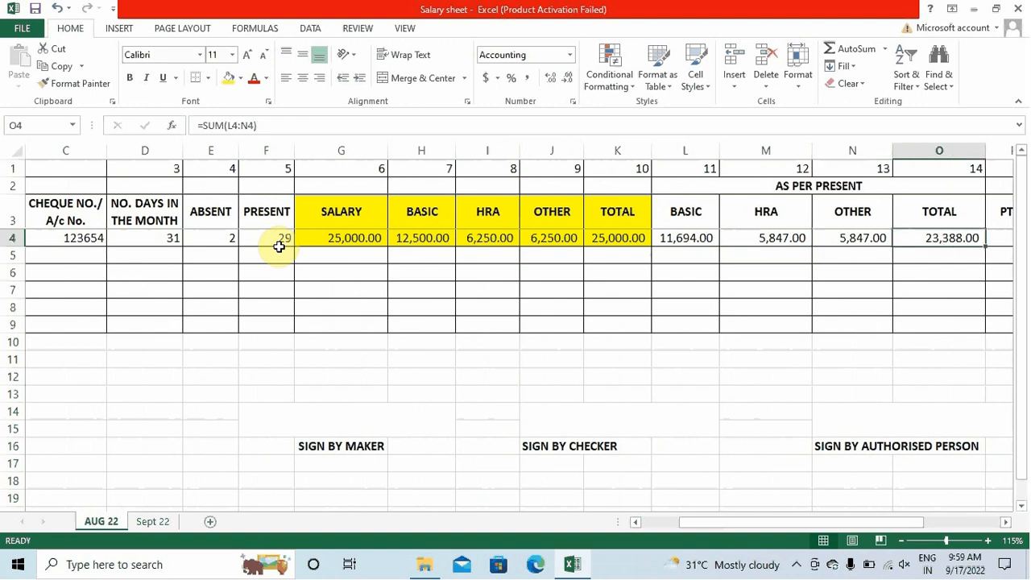
{"action": "key", "text": "Right"}
{"action": "key", "text": "Left"}
{"action": "key", "text": "F2"}
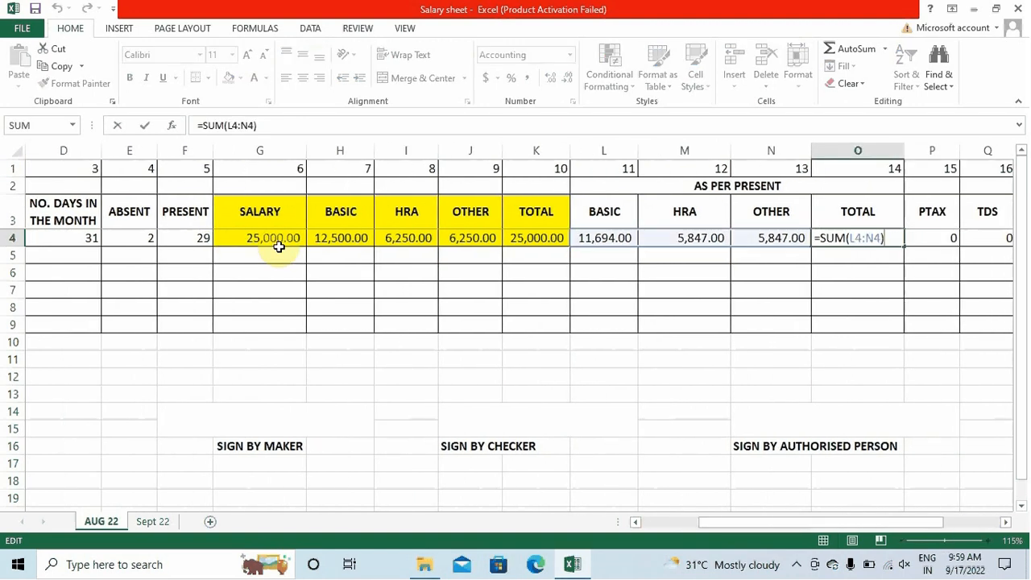
{"action": "key", "text": "Return"}
{"action": "key", "text": "Up"}
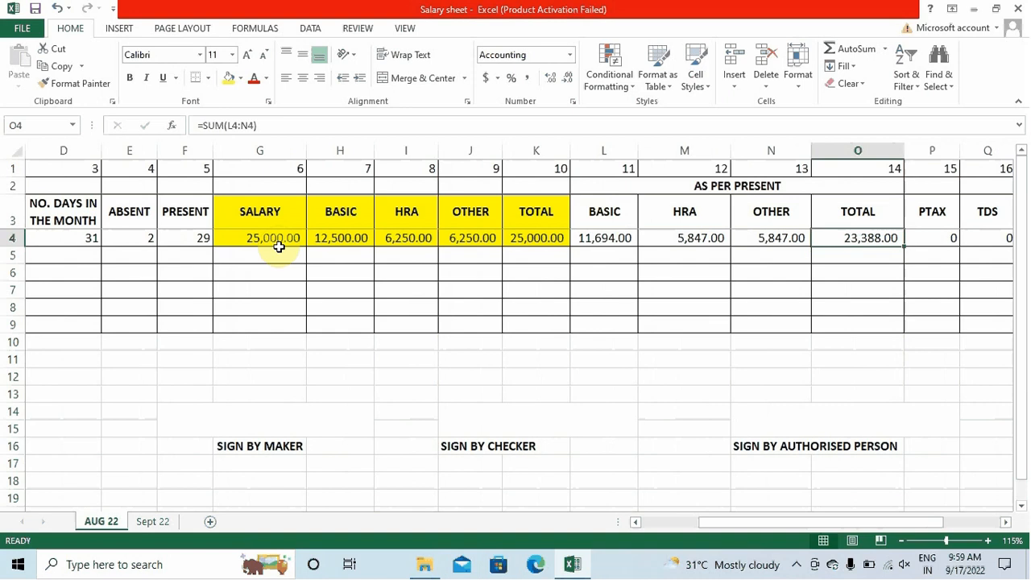
Enter PTAX of 120 in P4 and TDS of 1000 in Q4
{"action": "key", "text": "Right"}
{"action": "key", "text": "Right"}
{"action": "key", "text": "Right"}
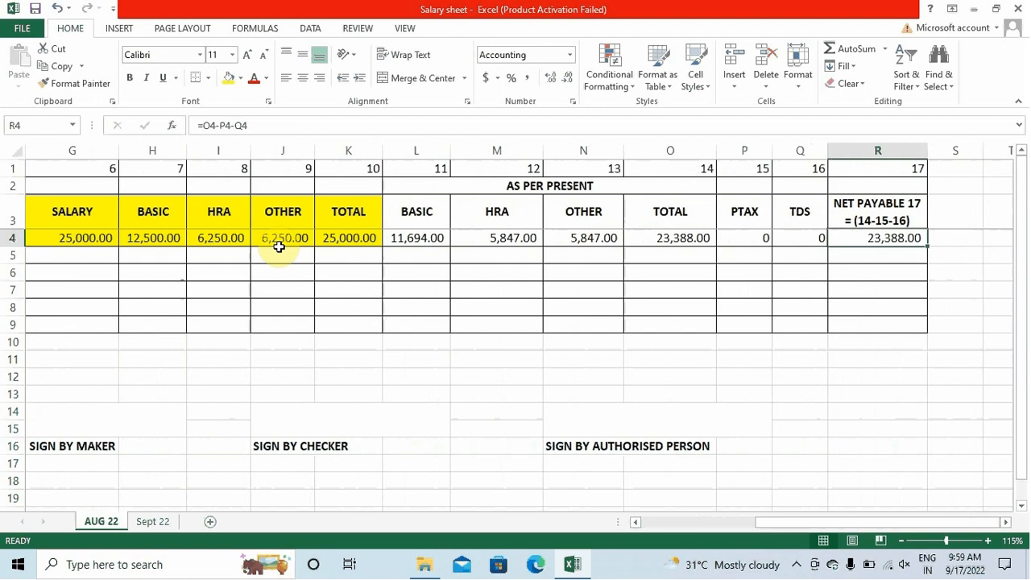
{"action": "key", "text": "Left"}
{"action": "key", "text": "Left"}
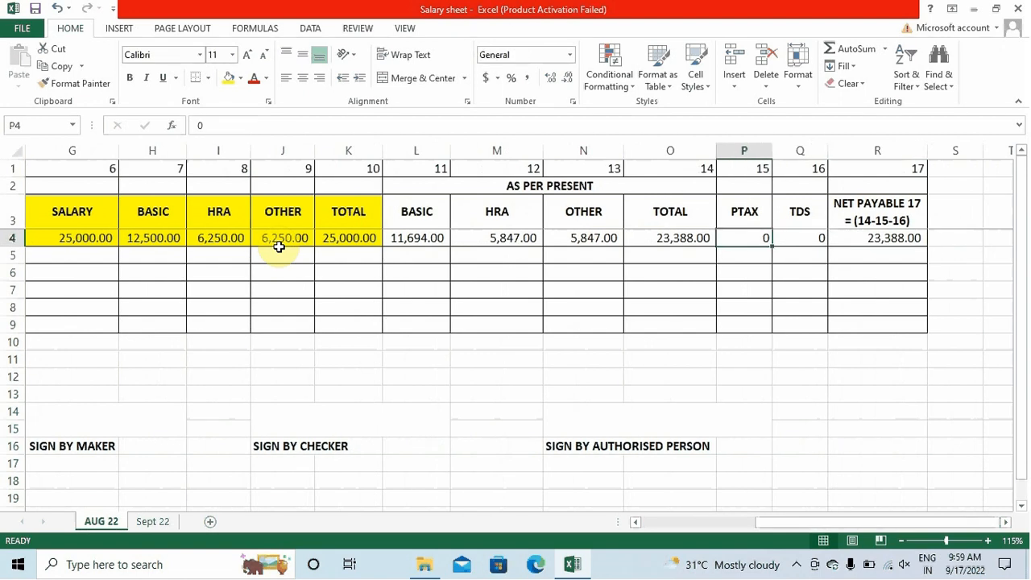
{"action": "type", "text": "120"}
{"action": "key", "text": "Return"}
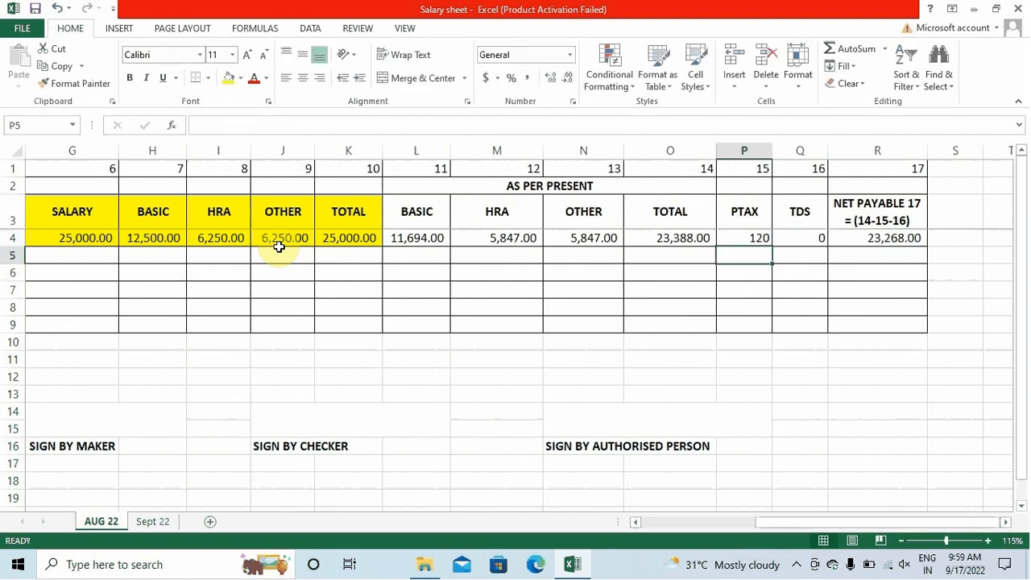
{"action": "key", "text": "Up"}
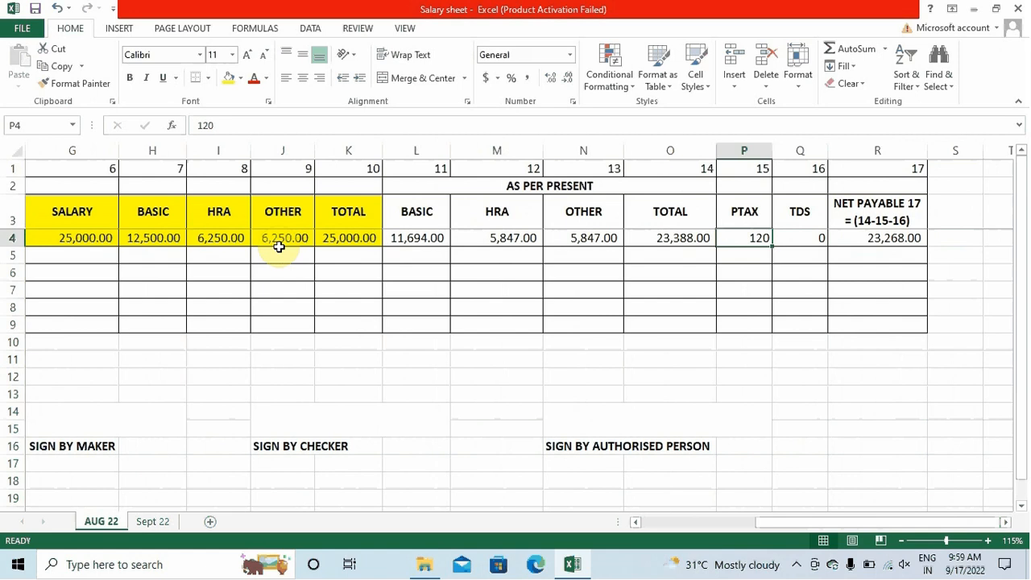
{"action": "key", "text": "Right"}
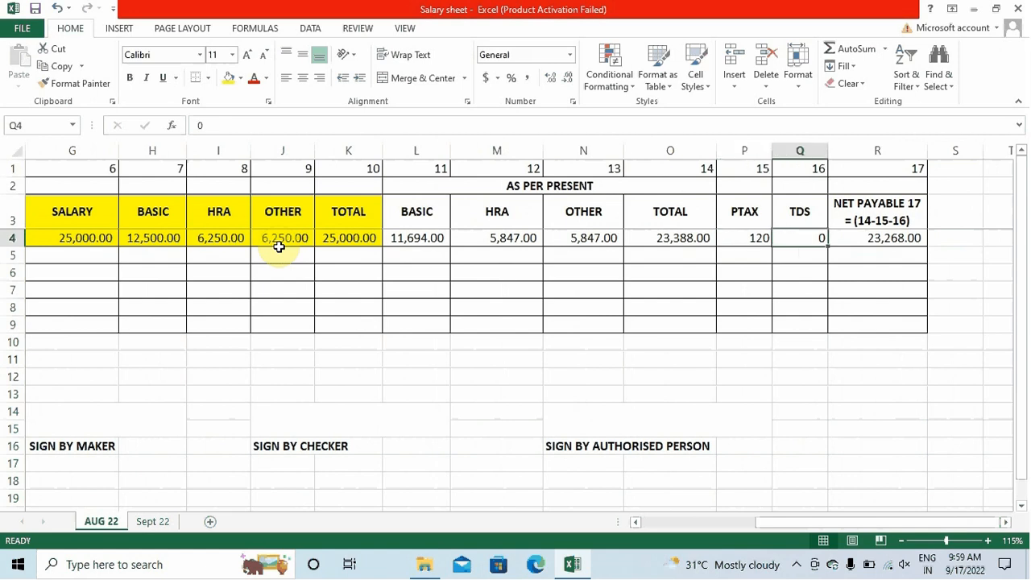
{"action": "type", "text": "5"}
{"action": "key", "text": "BackSpace"}
{"action": "type", "text": "1000"}
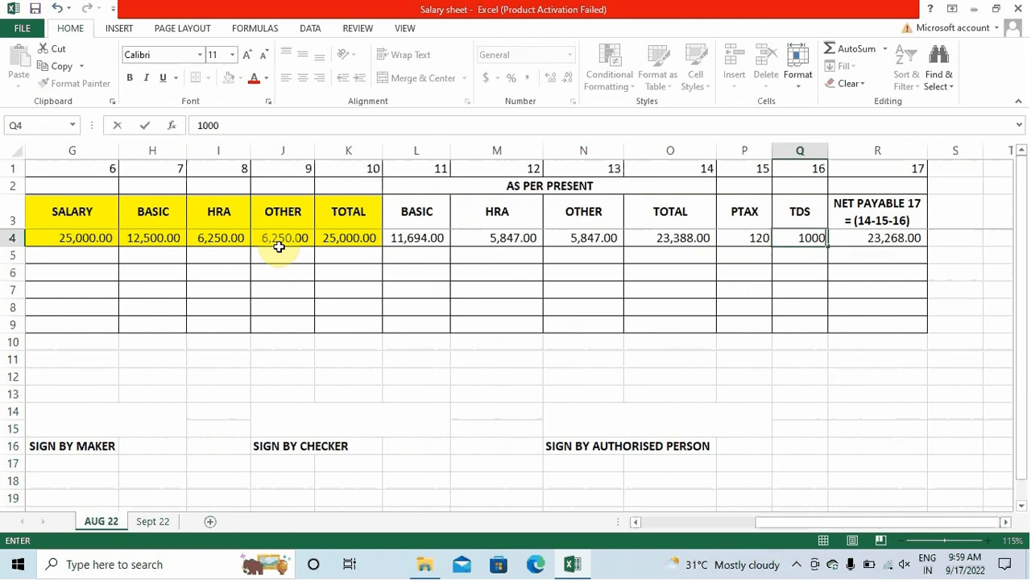
{"action": "key", "text": "Return"}
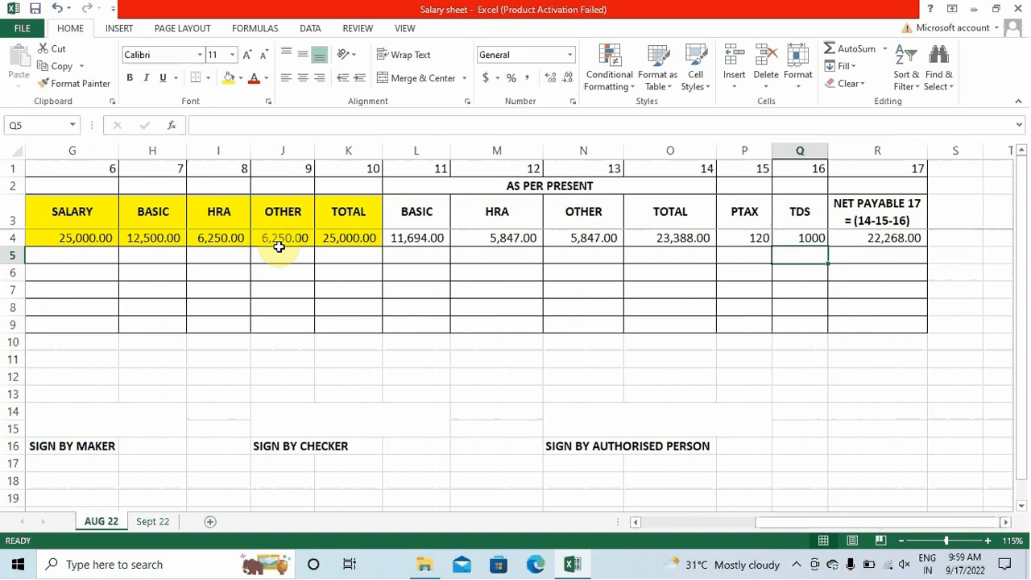
{"action": "key", "text": "Up"}
Check R4's =O4-P4-Q4 formula, giving a net payable of 22,268.00
{"action": "key", "text": "Right"}
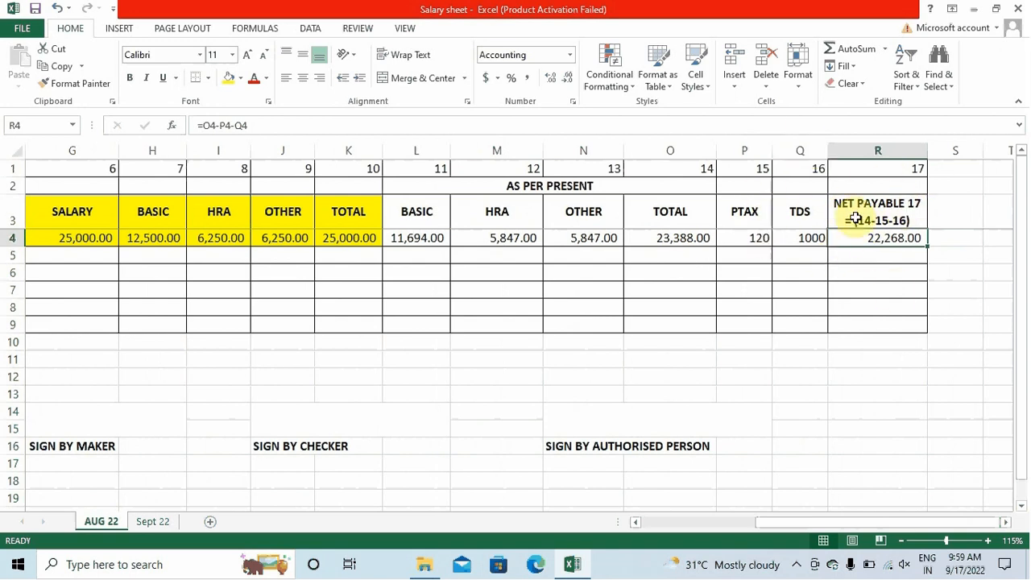
{"action": "key", "text": "F2"}
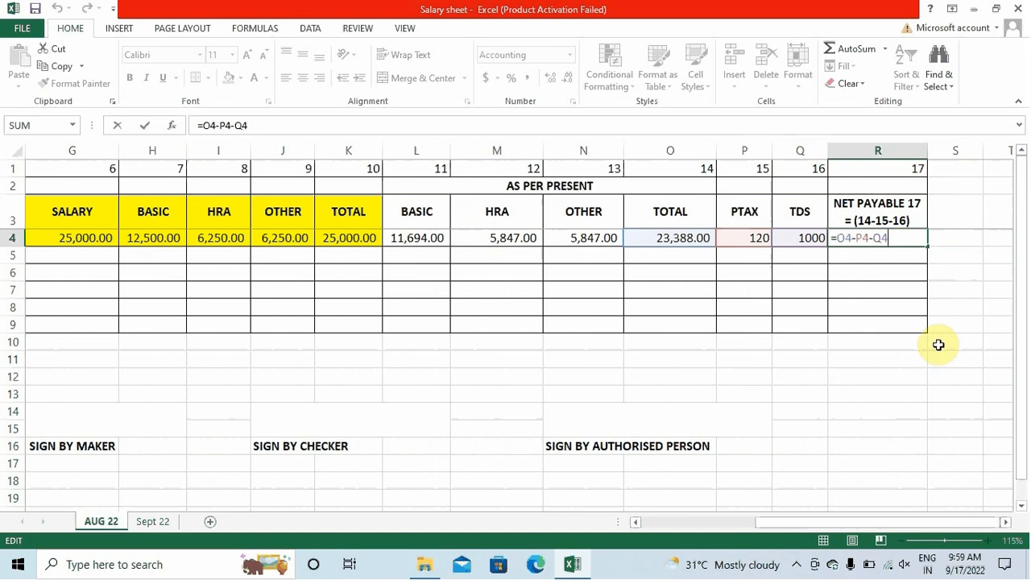
{"action": "key", "text": "Return"}
{"action": "key", "text": "Up"}
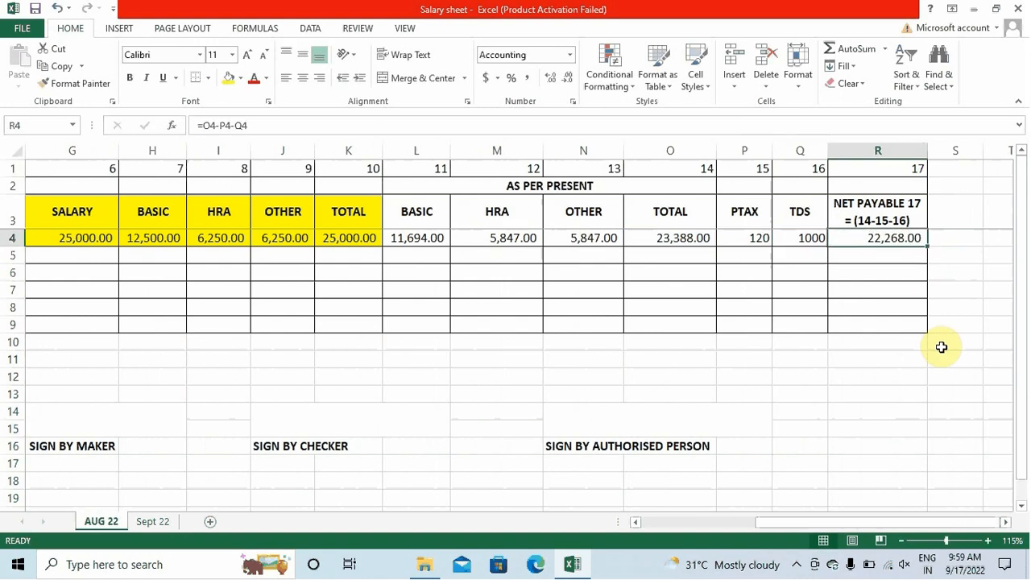
{"action": "key", "text": "Left"}
{"action": "key", "text": "Left"}
{"action": "key", "text": "Left"}
{"action": "key", "text": "Left"}
{"action": "key", "text": "Left"}
{"action": "key", "text": "Left"}
{"action": "key", "text": "Left"}
{"action": "key", "text": "Left"}
{"action": "key", "text": "Left"}
{"action": "key", "text": "Left"}
{"action": "key", "text": "Left"}
{"action": "key", "text": "Left"}
{"action": "key", "text": "Left"}
{"action": "key", "text": "Left"}
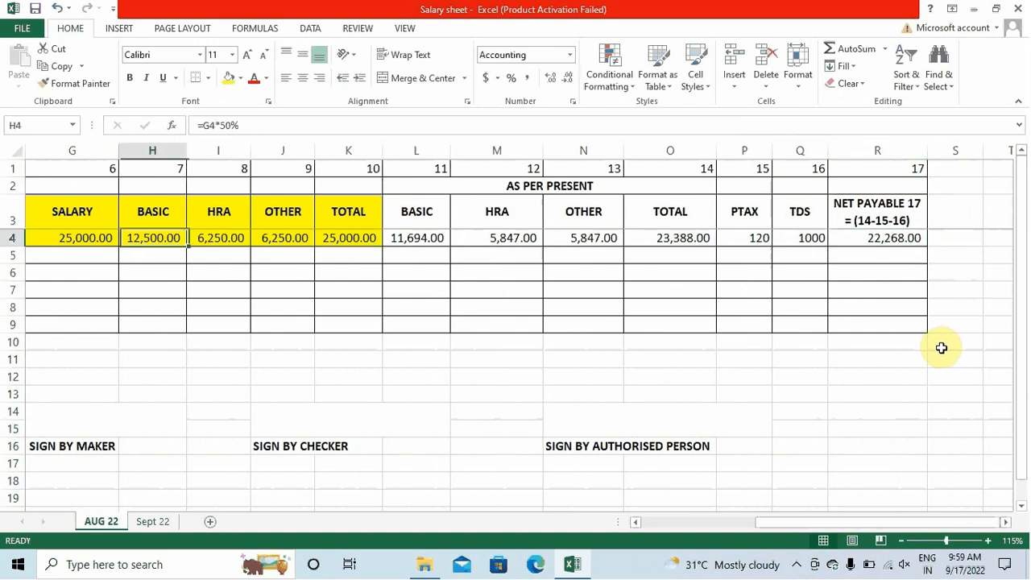
Undo the accidental 2 typed in F4 to restore the =D4-E4 formula
{"action": "key", "text": "Right"}
{"action": "key", "text": "Right"}
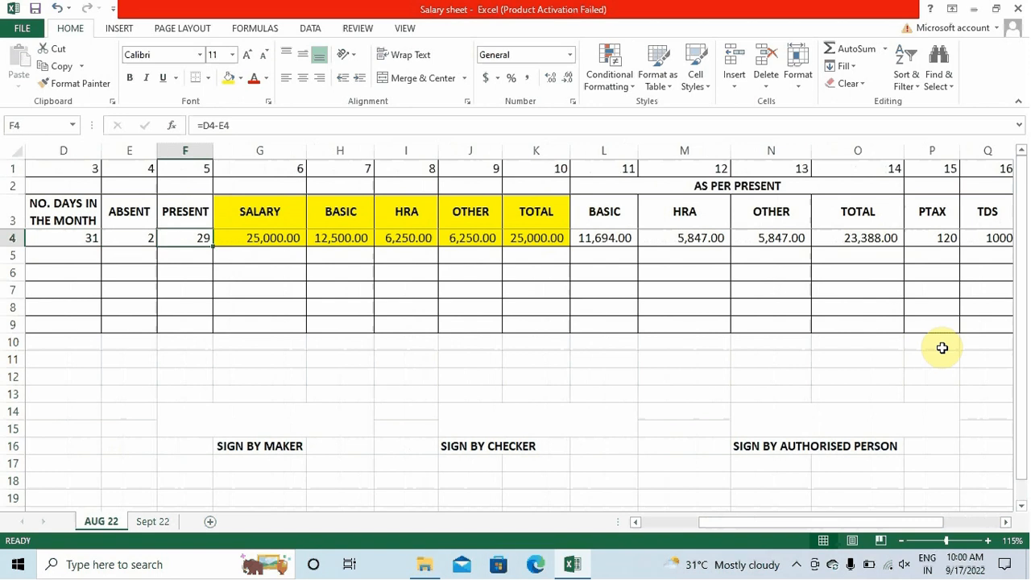
{"action": "type", "text": "2"}
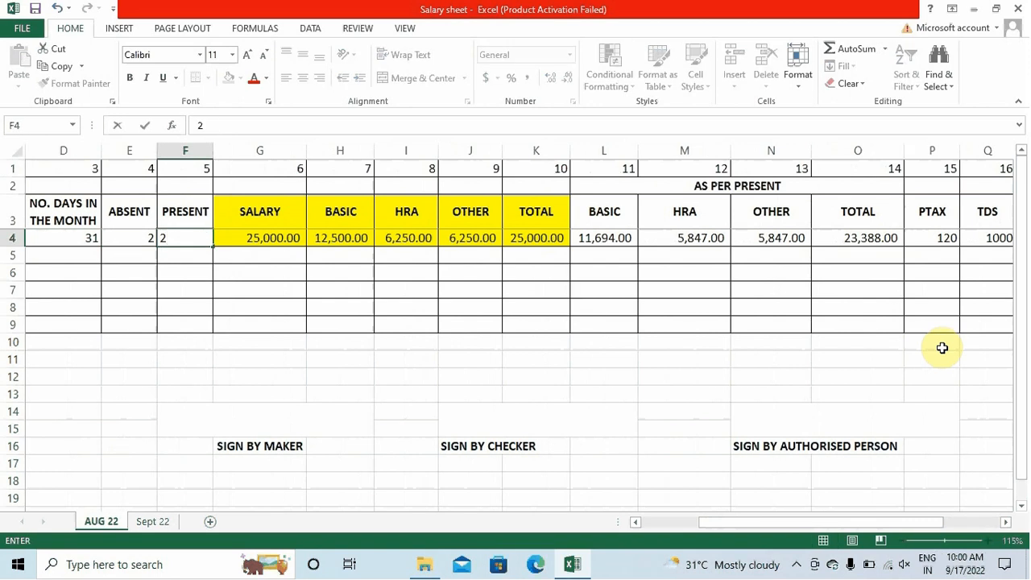
{"action": "key", "text": "Return"}
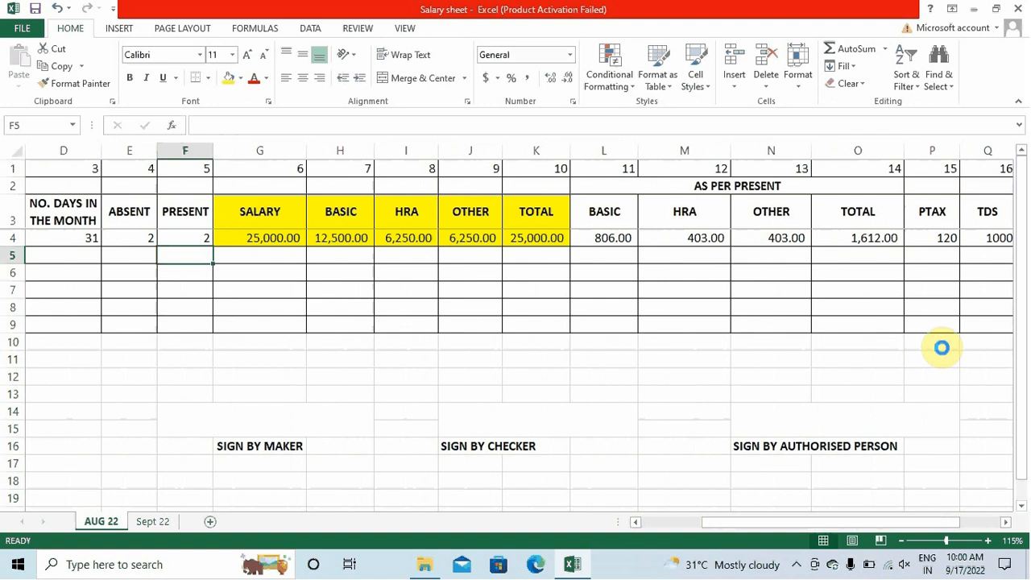
{"action": "key", "text": "ctrl+z"}
{"action": "key", "text": "Return"}
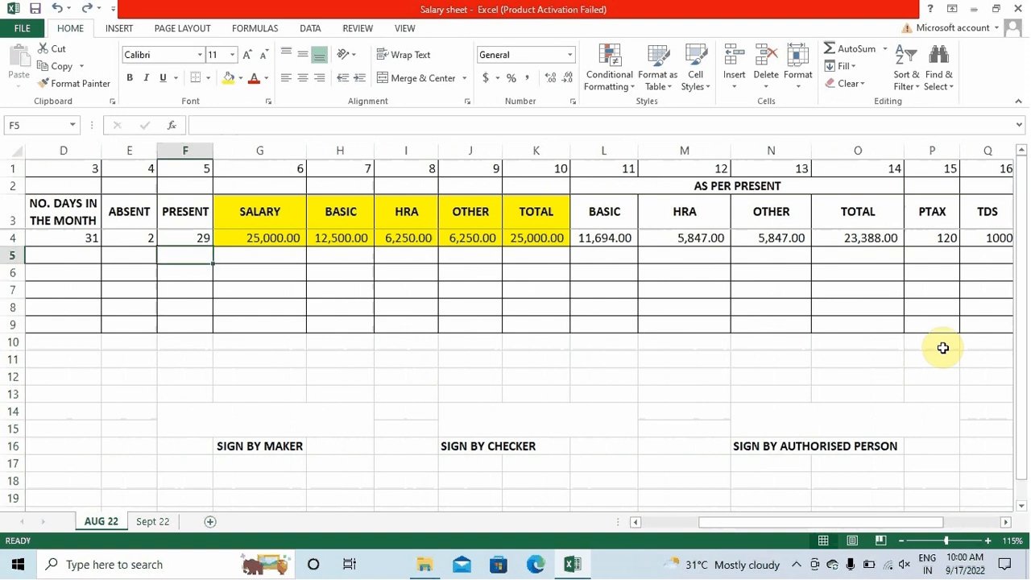
Set ABSENT in E4 to 0 so present days become 31
{"action": "key", "text": "Up"}
{"action": "key", "text": "Left"}
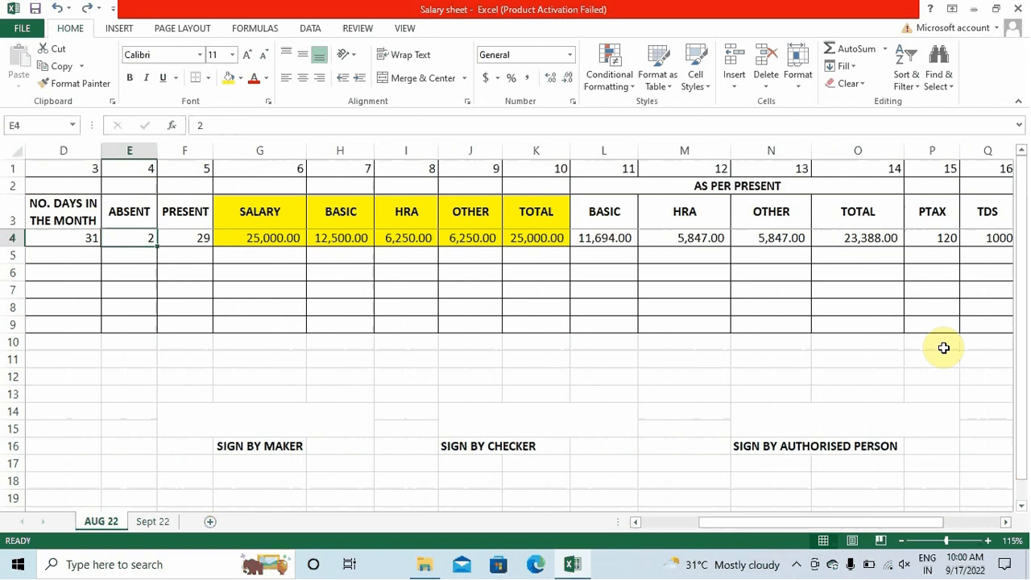
{"action": "type", "text": "0"}
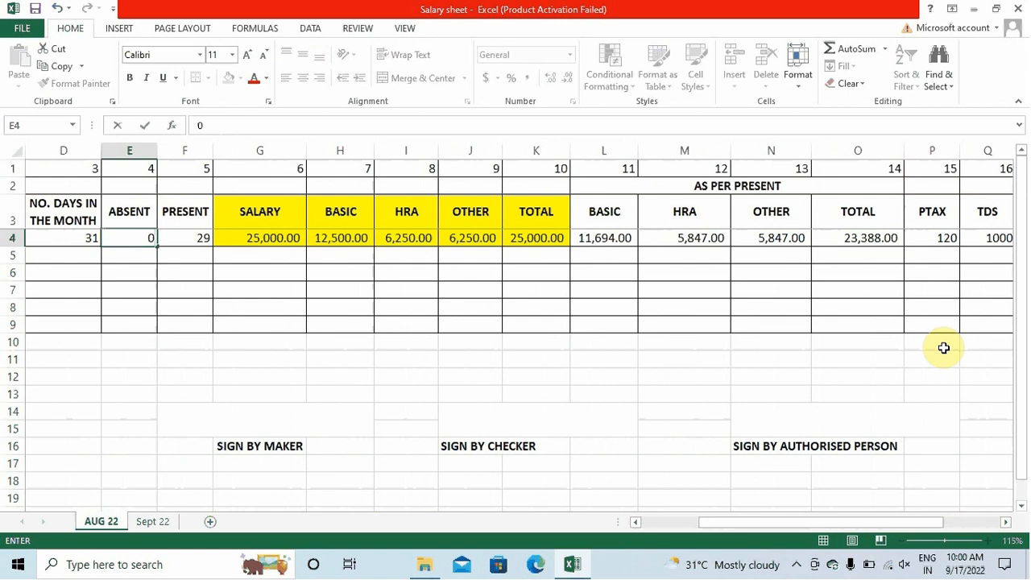
{"action": "key", "text": "Return"}
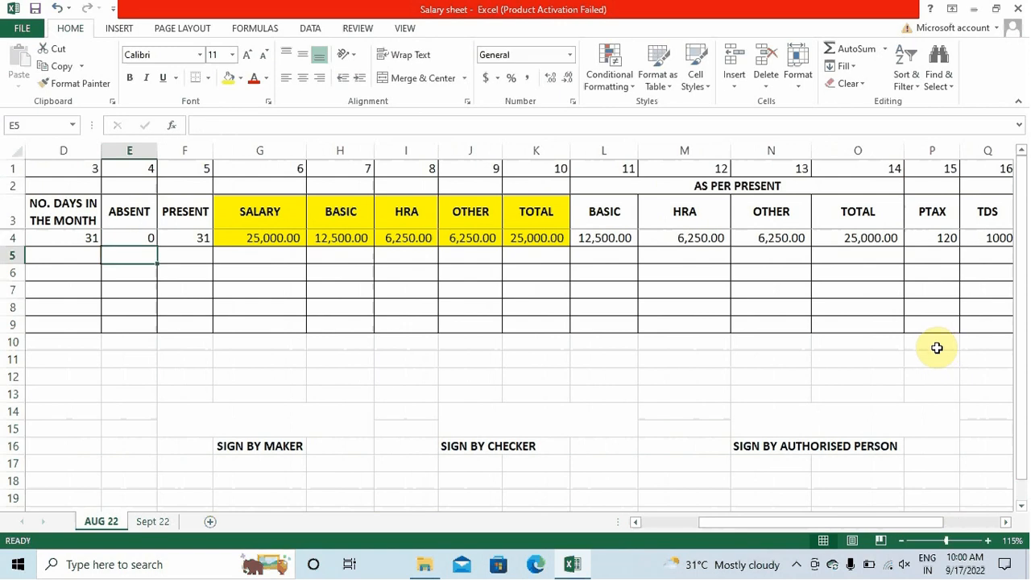
{"action": "left_click", "coordinate": [712, 525]}
{"action": "left_click_drag", "start_coordinate": [712, 525], "coordinate": [731, 528]}
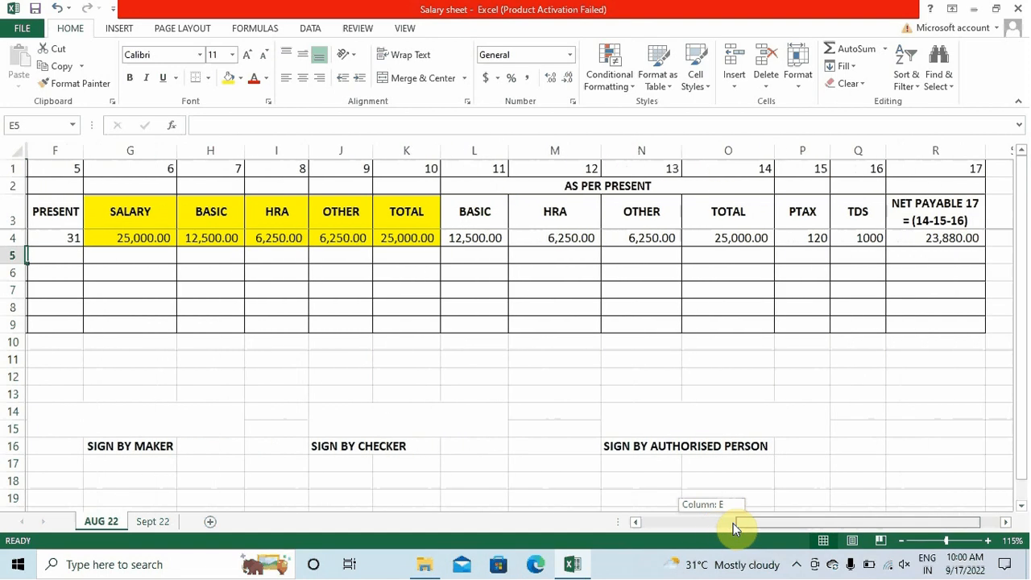
{"action": "left_click", "coordinate": [406, 237]}
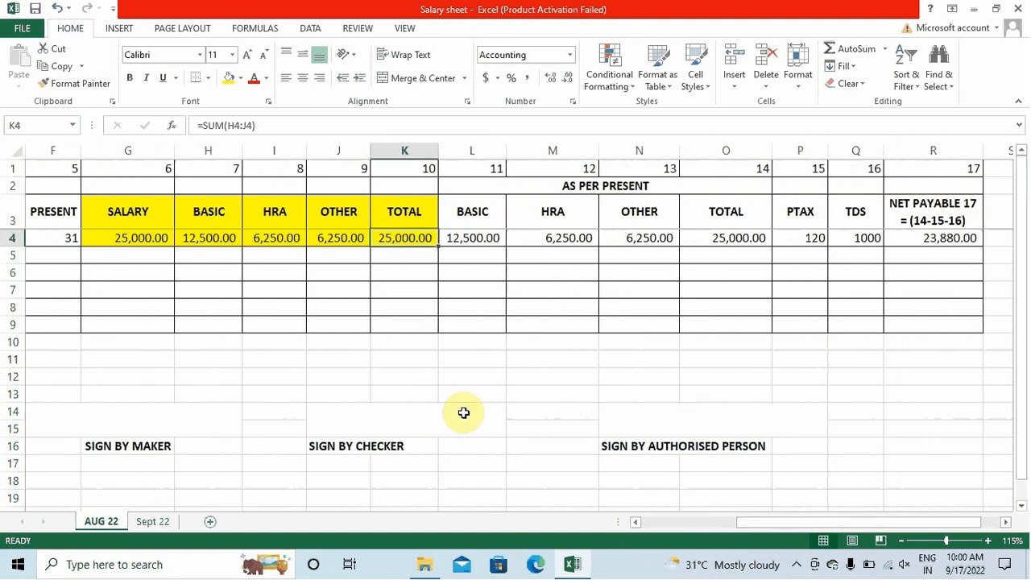
{"action": "key", "text": "Right"}
{"action": "key", "text": "Right"}
{"action": "key", "text": "Right"}
{"action": "key", "text": "Right"}
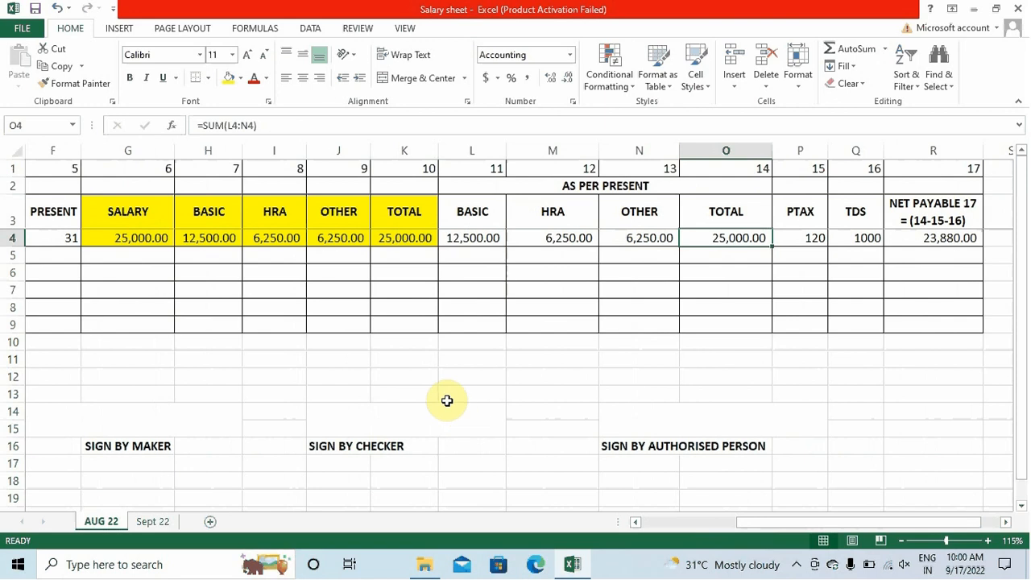
{"action": "left_click", "coordinate": [593, 179]}
{"action": "left_click", "coordinate": [729, 252]}
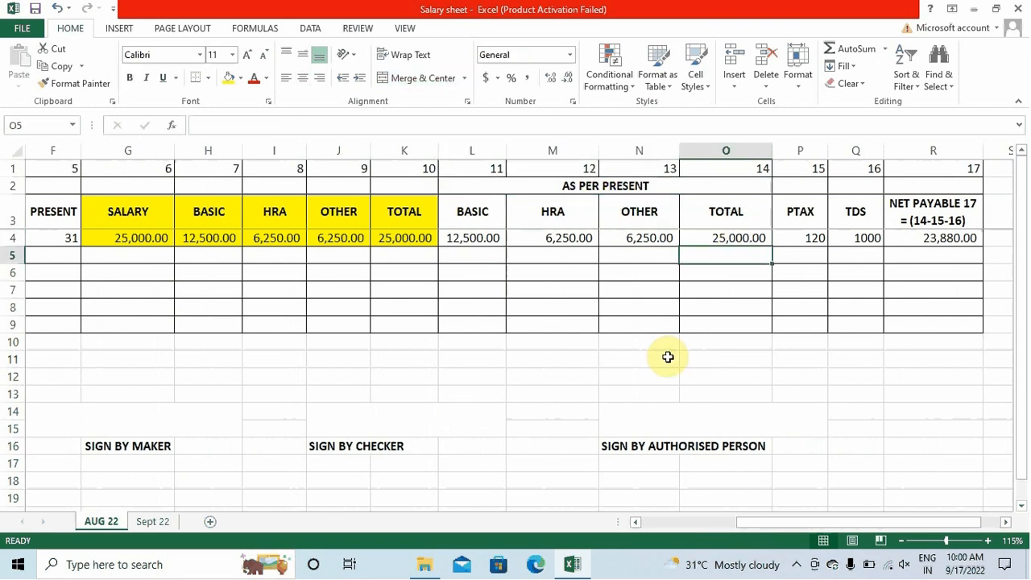
{"action": "left_click_drag", "start_coordinate": [189, 239], "coordinate": [391, 212]}
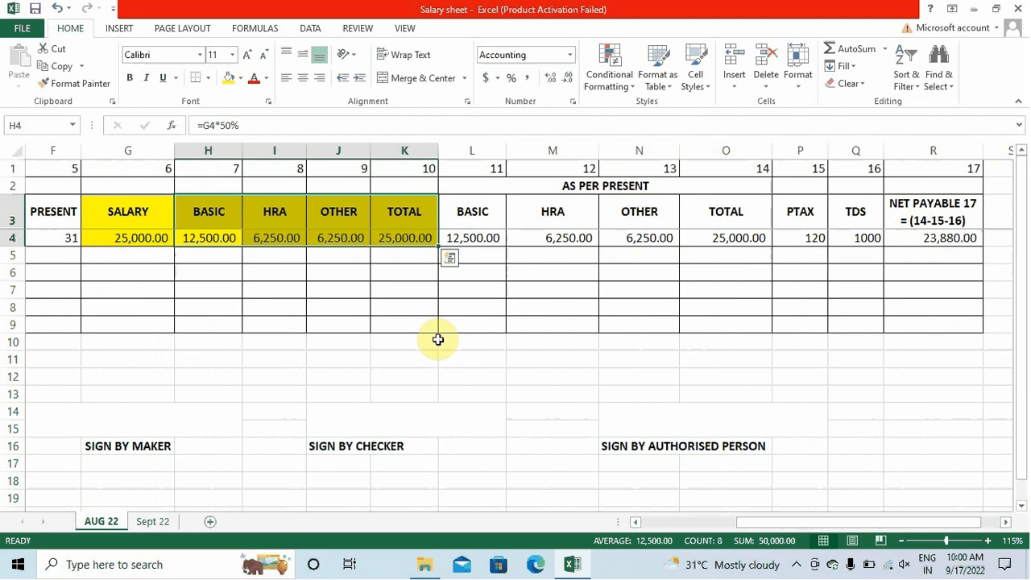
{"action": "left_click", "coordinate": [555, 358]}
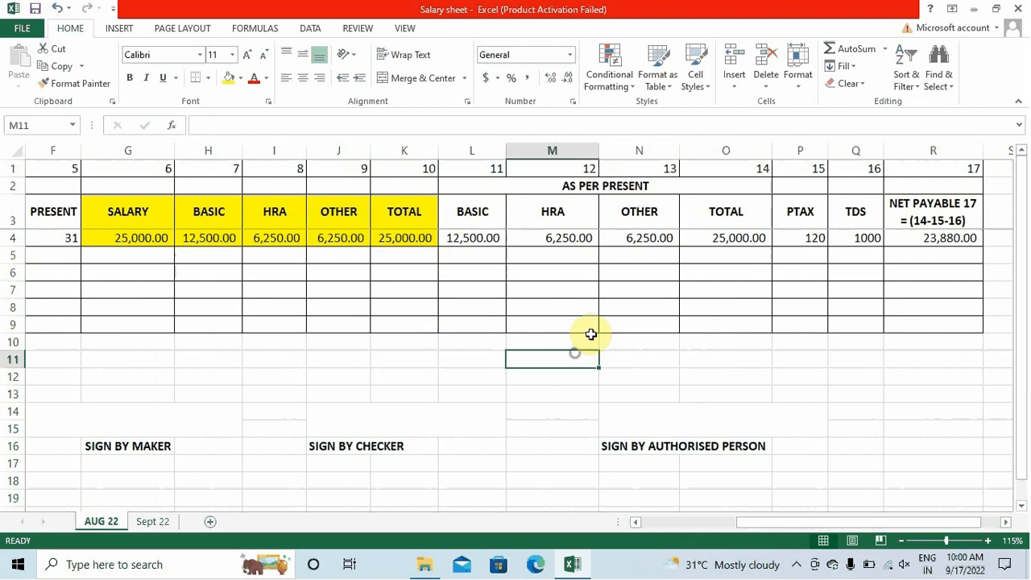
{"action": "left_click", "coordinate": [660, 238]}
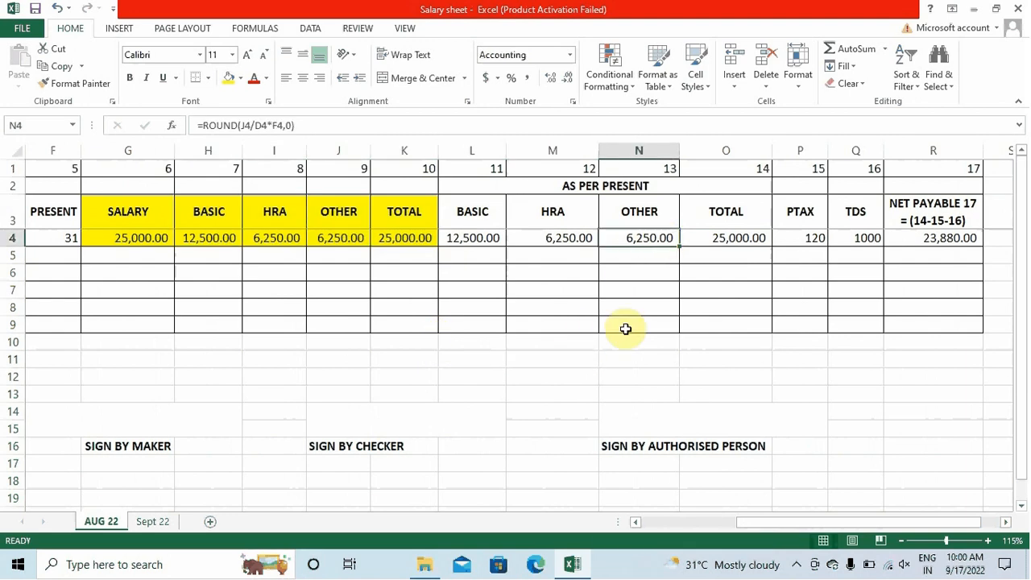
{"action": "scroll", "coordinate": [625, 328], "scroll_direction": "up", "scroll_amount": 1, "text": "ctrl"}
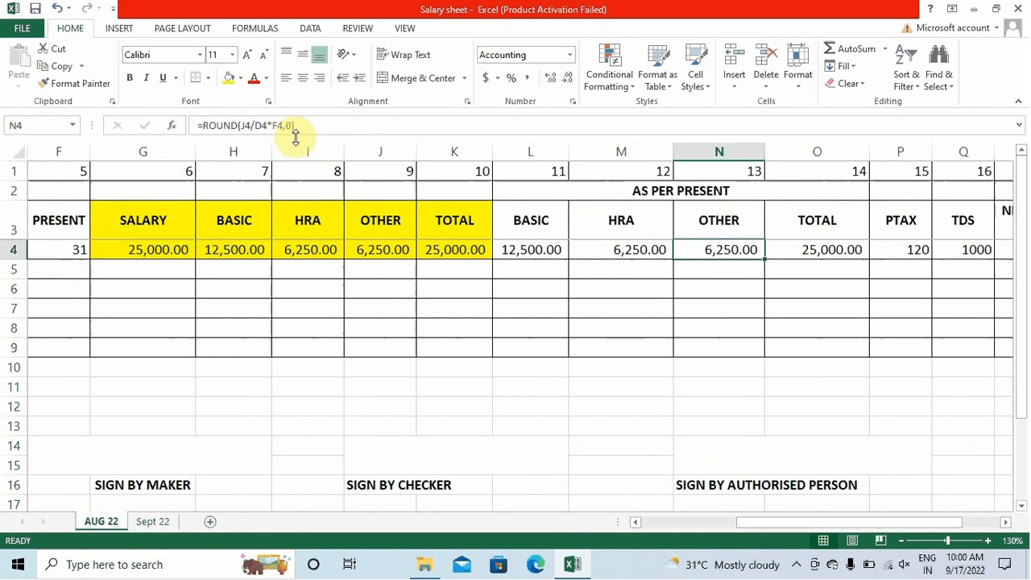
{"action": "key", "text": "Down"}
{"action": "key", "text": "Up"}
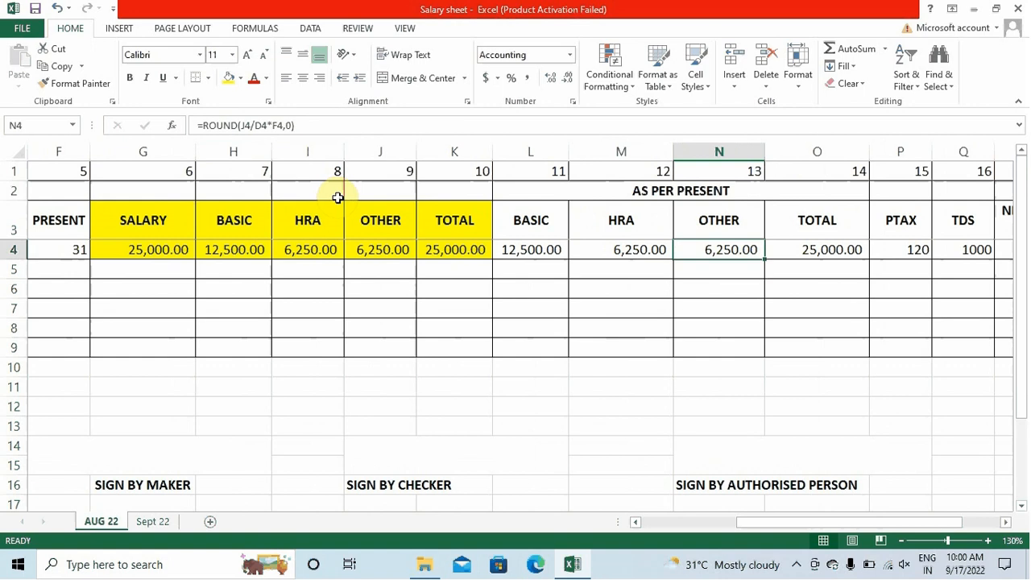
{"action": "scroll", "coordinate": [338, 198], "scroll_direction": "down", "scroll_amount": 1}
{"action": "left_click", "coordinate": [141, 457]}
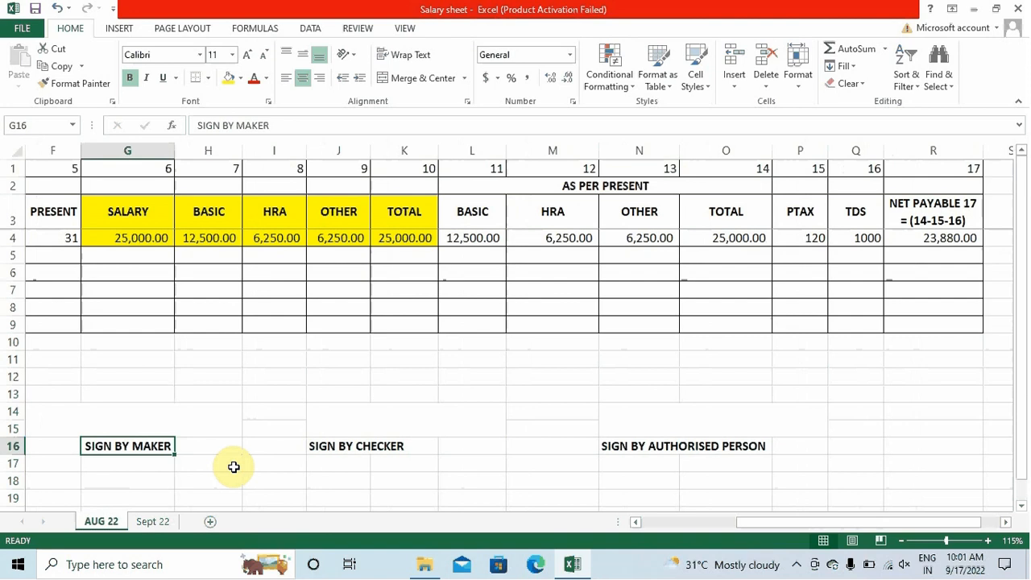
{"action": "left_click", "coordinate": [343, 451]}
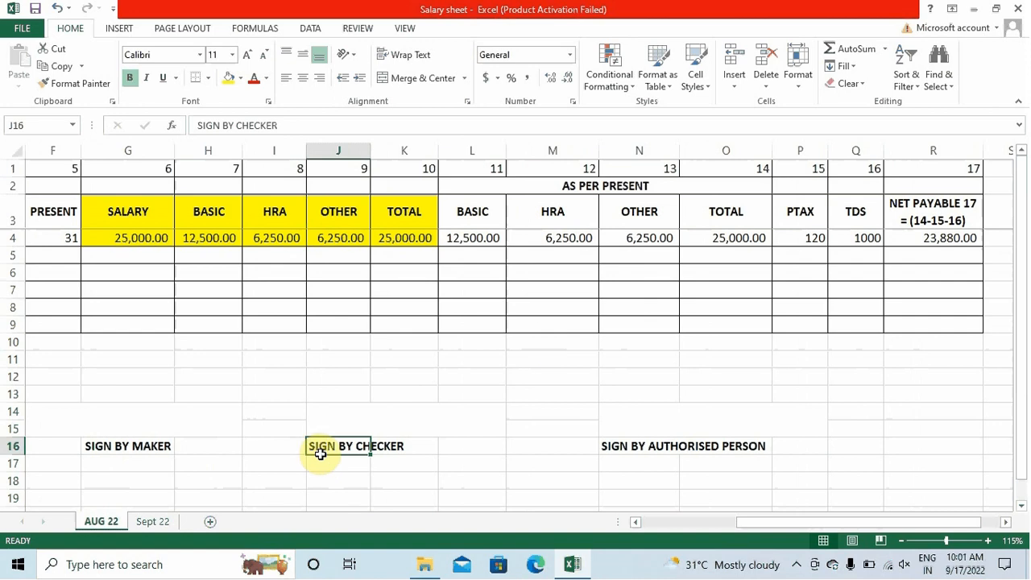
{"action": "left_click", "coordinate": [620, 447]}
{"action": "key", "text": "Left"}
{"action": "key", "text": "Left"}
{"action": "key", "text": "Left"}
{"action": "key", "text": "Left"}
{"action": "key", "text": "Left"}
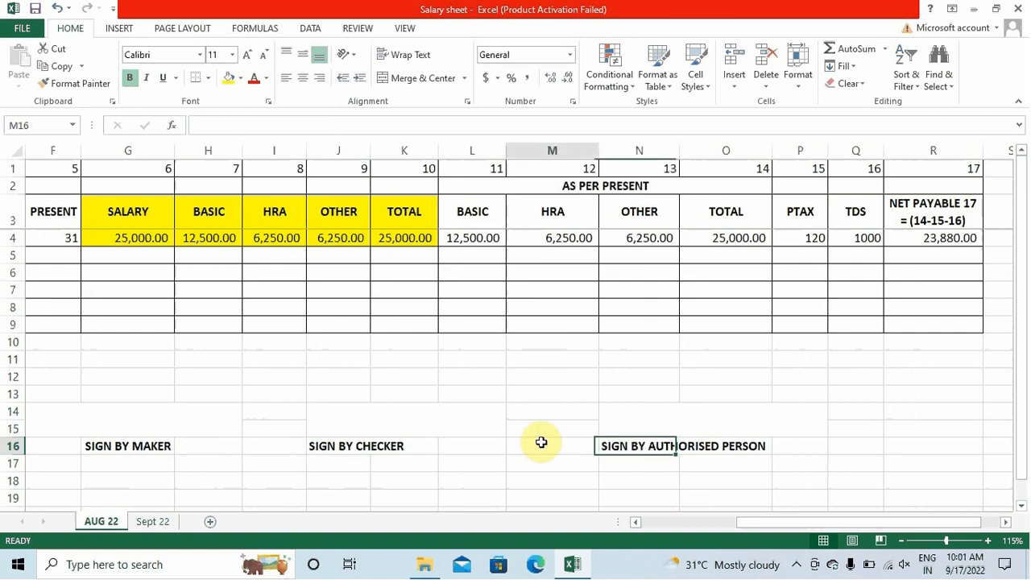
{"action": "key", "text": "Left"}
{"action": "key", "text": "Left"}
{"action": "key", "text": "Left"}
{"action": "key", "text": "Left"}
{"action": "key", "text": "Left"}
{"action": "key", "text": "Left"}
{"action": "key", "text": "Left"}
{"action": "key", "text": "Left"}
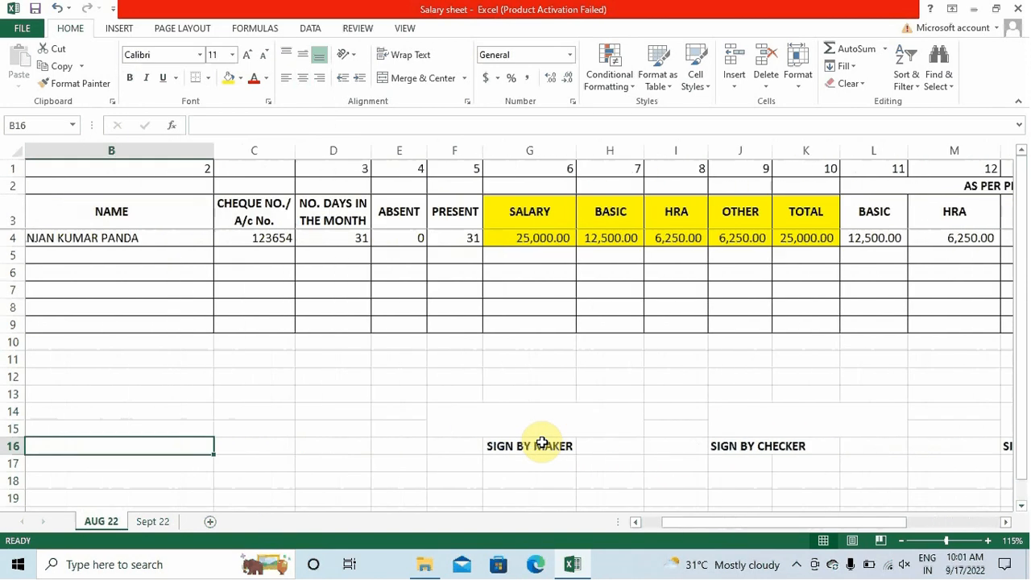
Enter the second employee's name and bank account number in B5 and C5
{"action": "key", "text": "Up"}
{"action": "key", "text": "Up"}
{"action": "key", "text": "Up"}
{"action": "key", "text": "Up"}
{"action": "key", "text": "Up"}
{"action": "key", "text": "Up"}
{"action": "key", "text": "Up"}
{"action": "key", "text": "Up"}
{"action": "key", "text": "Up"}
{"action": "key", "text": "Up"}
{"action": "key", "text": "Up"}
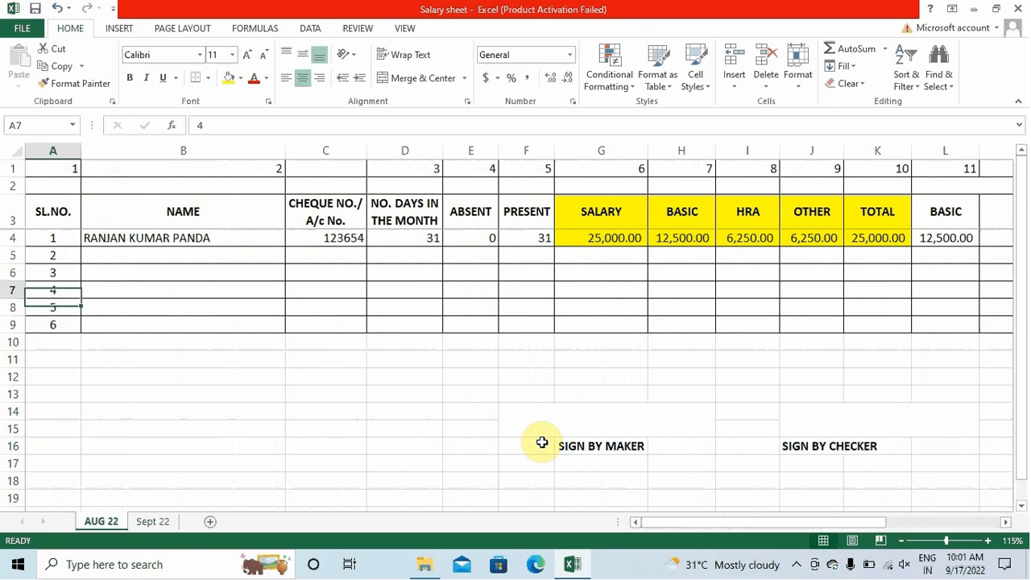
{"action": "key", "text": "Right"}
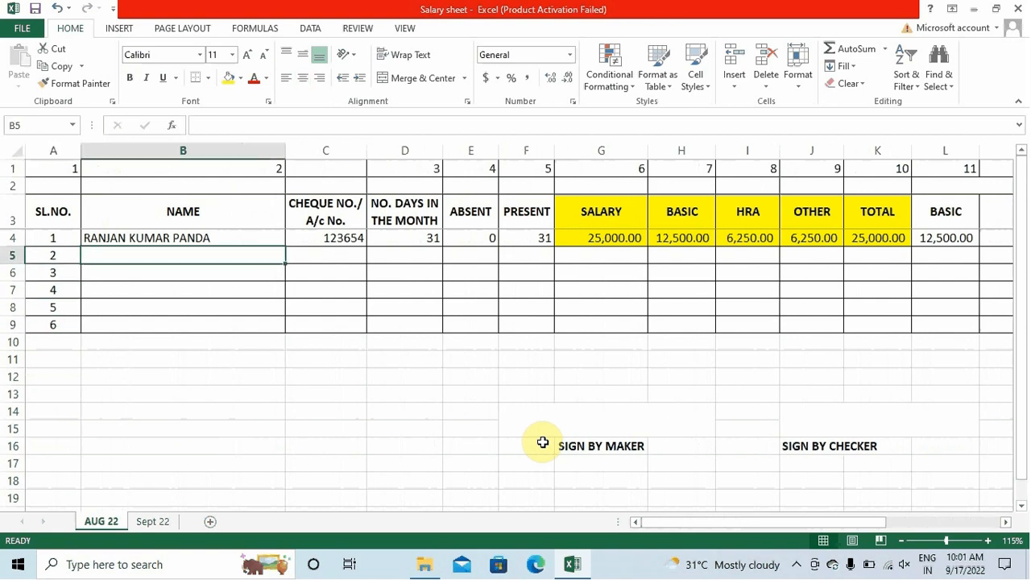
{"action": "type", "text": "Ram"}
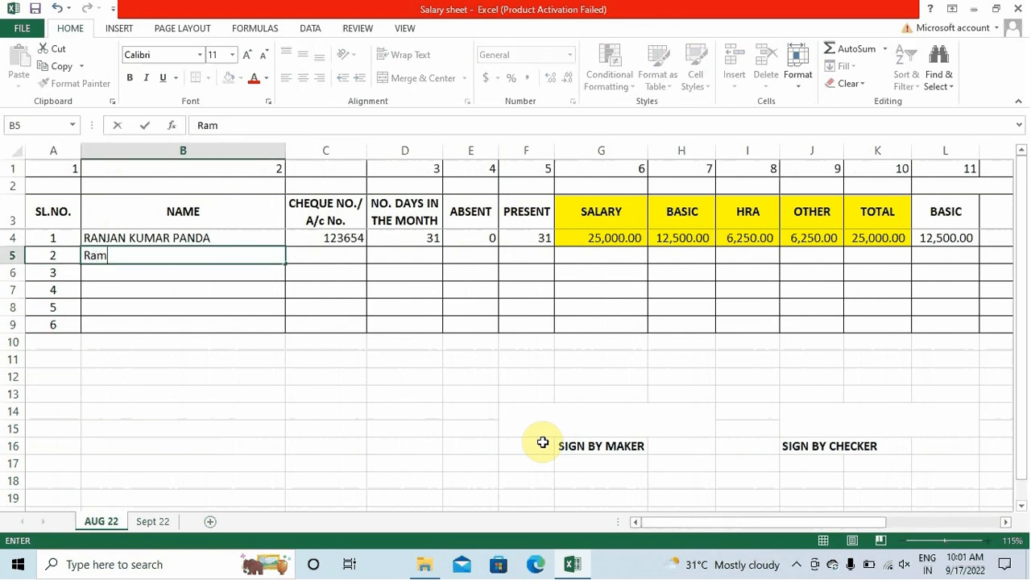
{"action": "key", "text": "BackSpace"}
{"action": "key", "text": "BackSpace"}
{"action": "type", "text": "AM"}
{"action": "key", "text": "Right"}
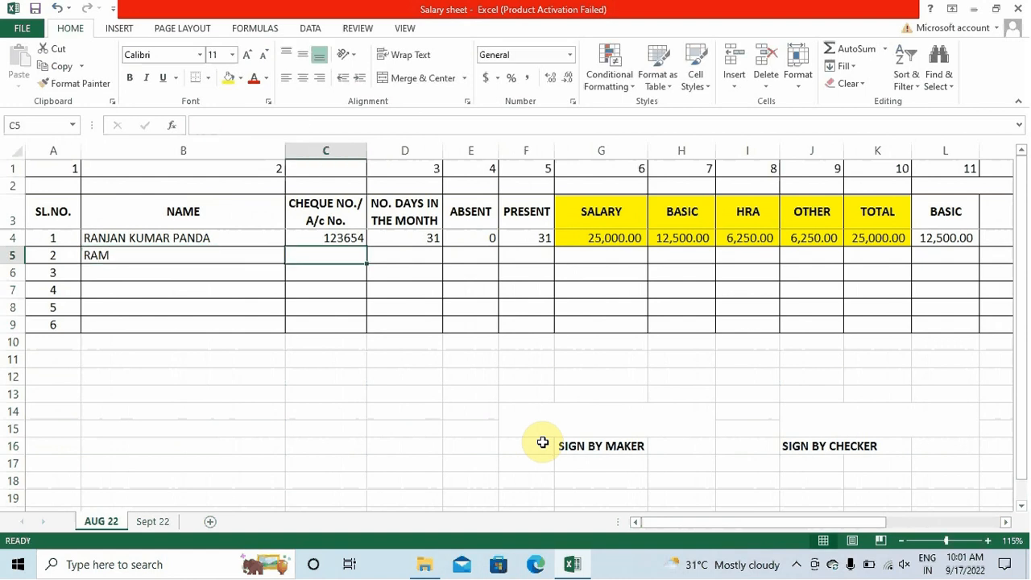
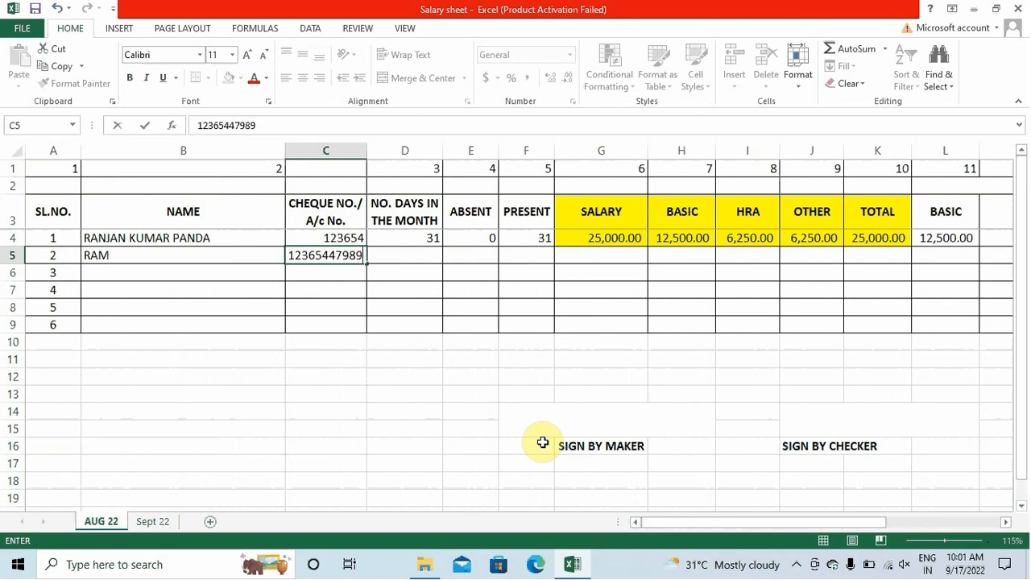
{"action": "key", "text": "Right"}
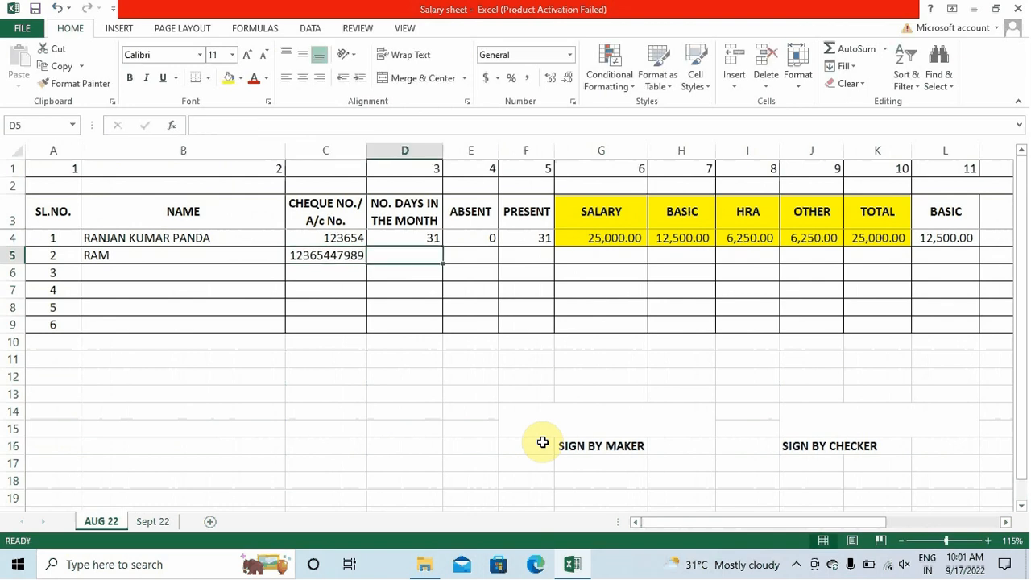
Fill down the days in month, record 10 absent days, and fill the PRESENT formula into F5
{"action": "key", "text": "ctrl+d"}
{"action": "key", "text": "Right"}
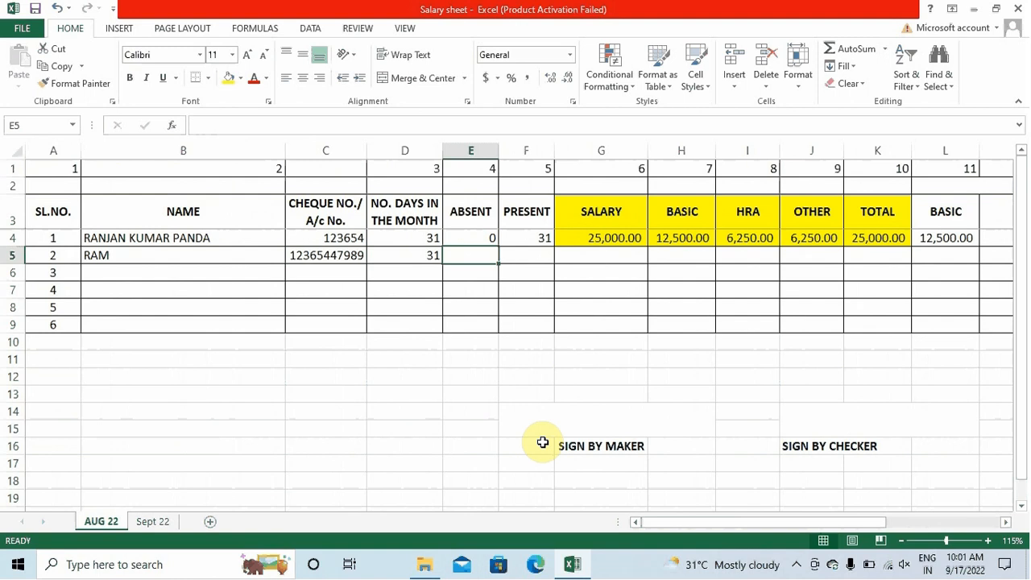
{"action": "type", "text": "10"}
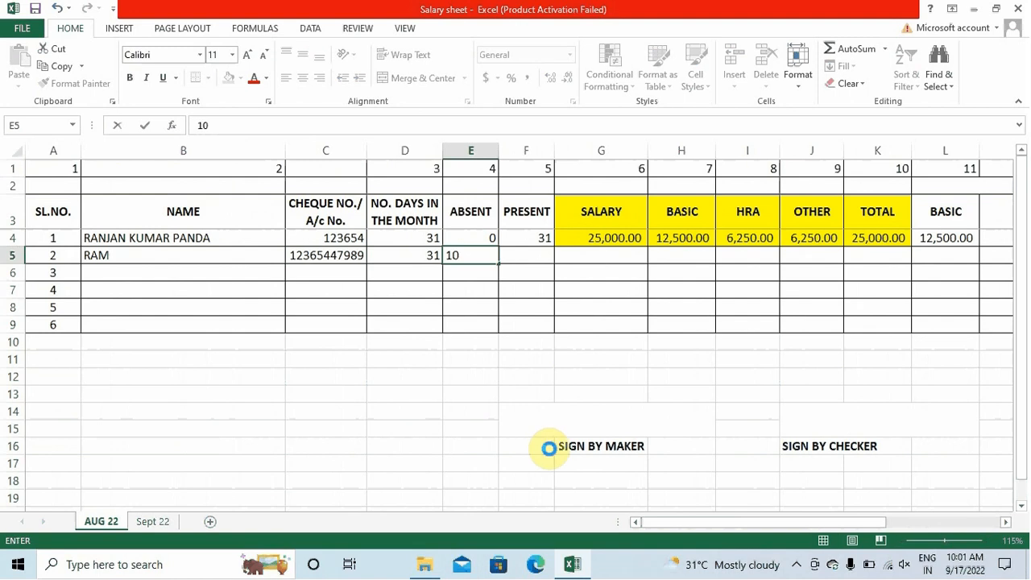
{"action": "key", "text": "Right"}
{"action": "key", "text": "ctrl+d"}
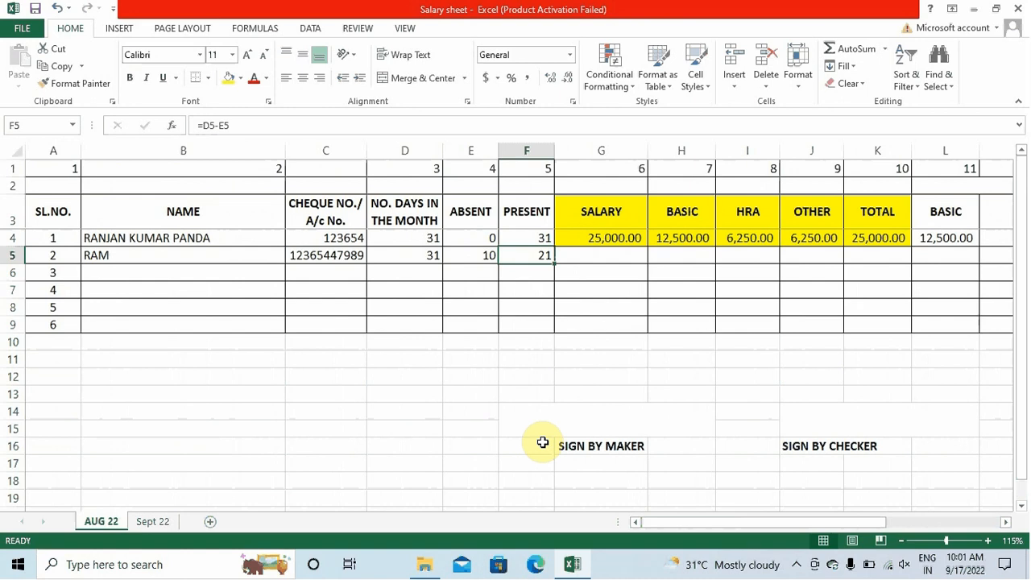
{"action": "key", "text": "Up"}
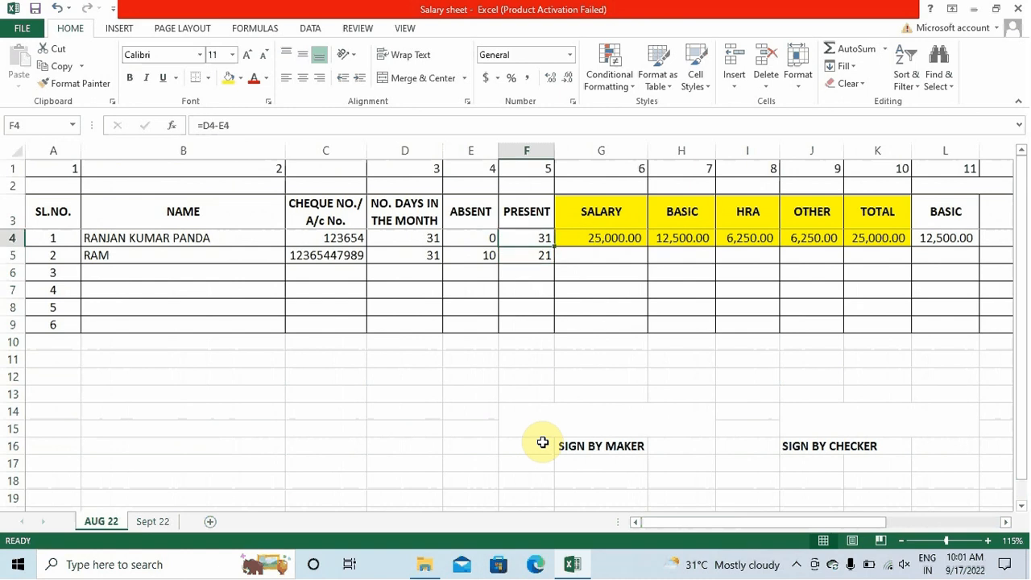
{"action": "key", "text": "Down"}
Enter salary 15000 in G5 and paste the row 4 breakdown formulas into H5:O5
{"action": "key", "text": "Right"}
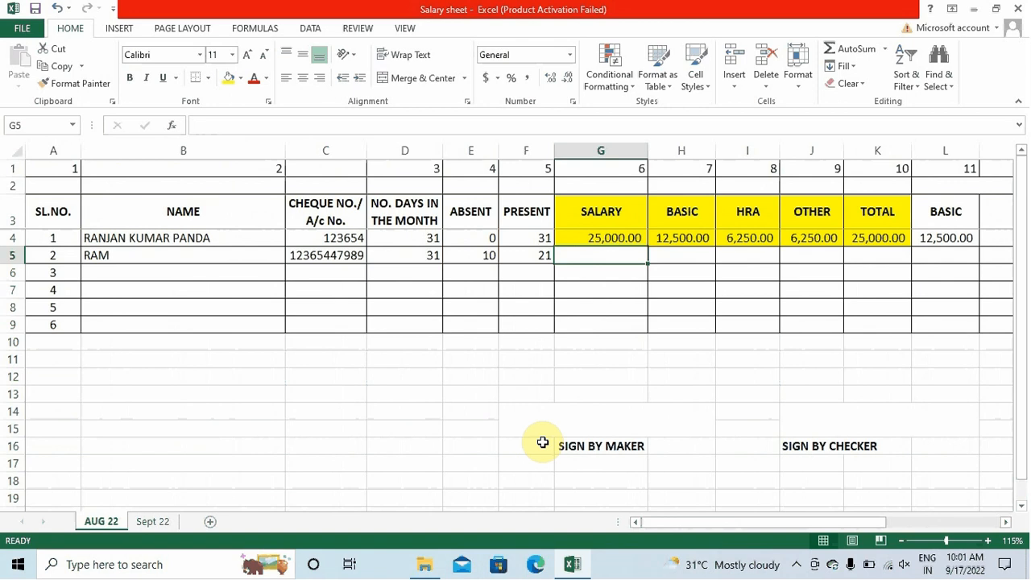
{"action": "key", "text": "Up"}
{"action": "key", "text": "Down"}
{"action": "key", "text": "Up"}
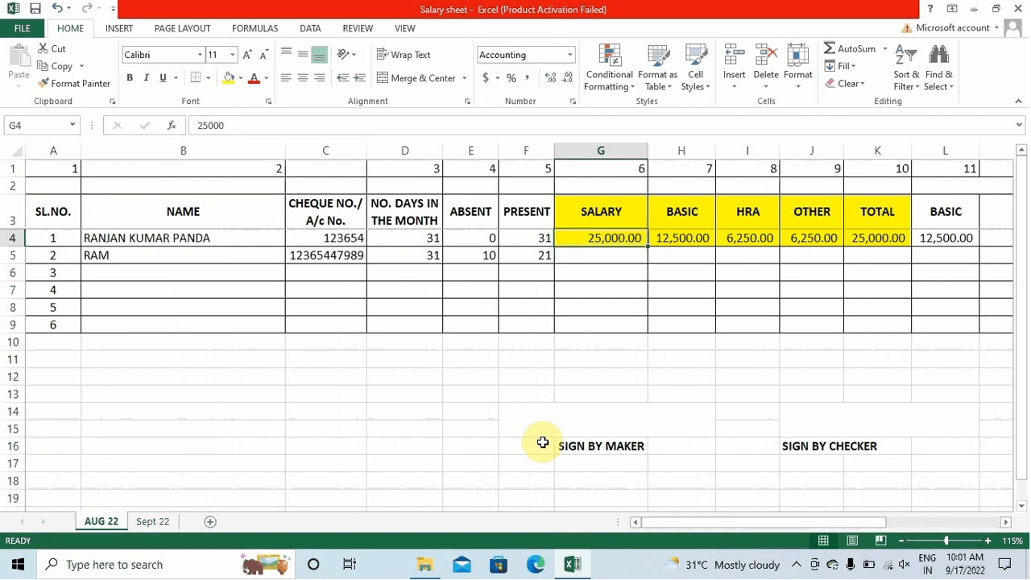
{"action": "key", "text": "Down"}
{"action": "type", "text": "15"}
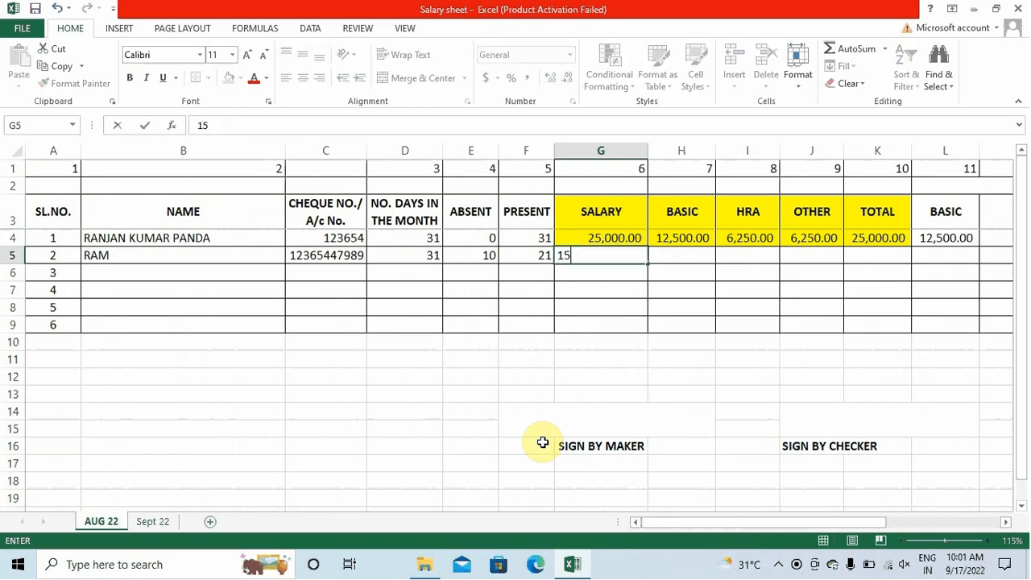
{"action": "type", "text": "000"}
{"action": "key", "text": "Tab"}
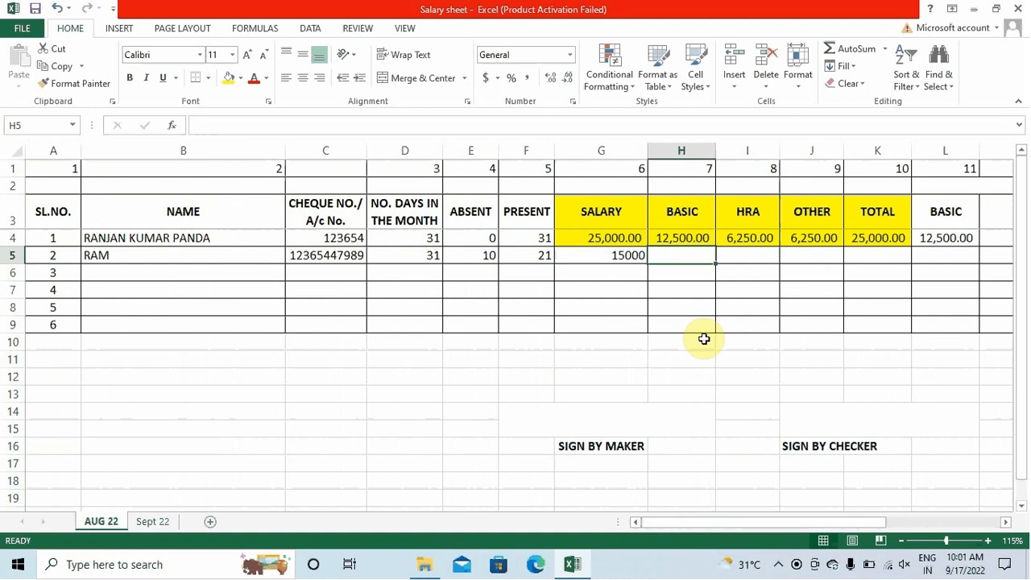
{"action": "key", "text": "shift+Right"}
{"action": "key", "text": "shift+Right"}
{"action": "key", "text": "shift+Right"}
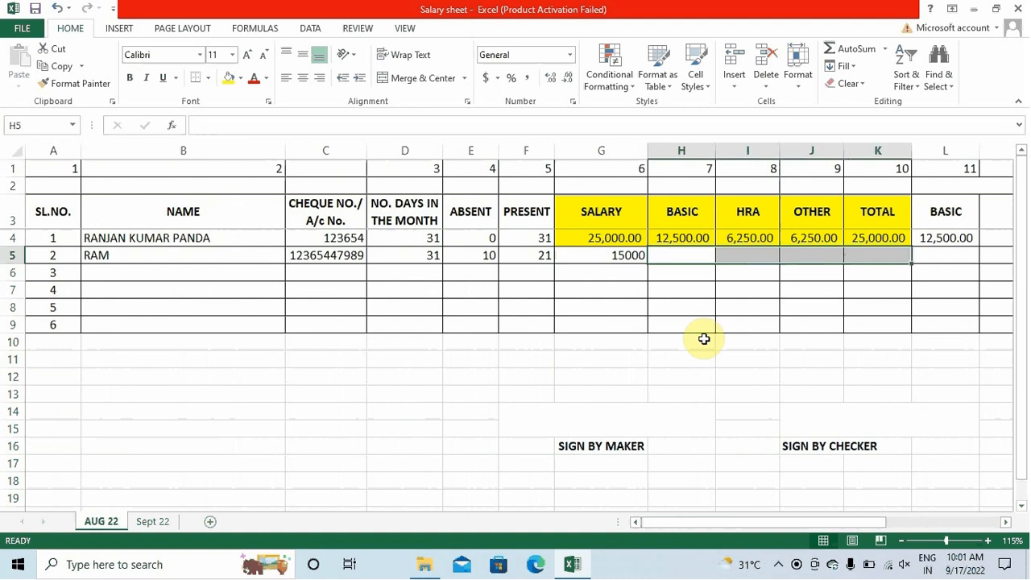
{"action": "key", "text": "shift+Right"}
{"action": "key", "text": "shift+Right"}
{"action": "key", "text": "shift+Right"}
{"action": "key", "text": "shift+Right"}
{"action": "key", "text": "shift+Right"}
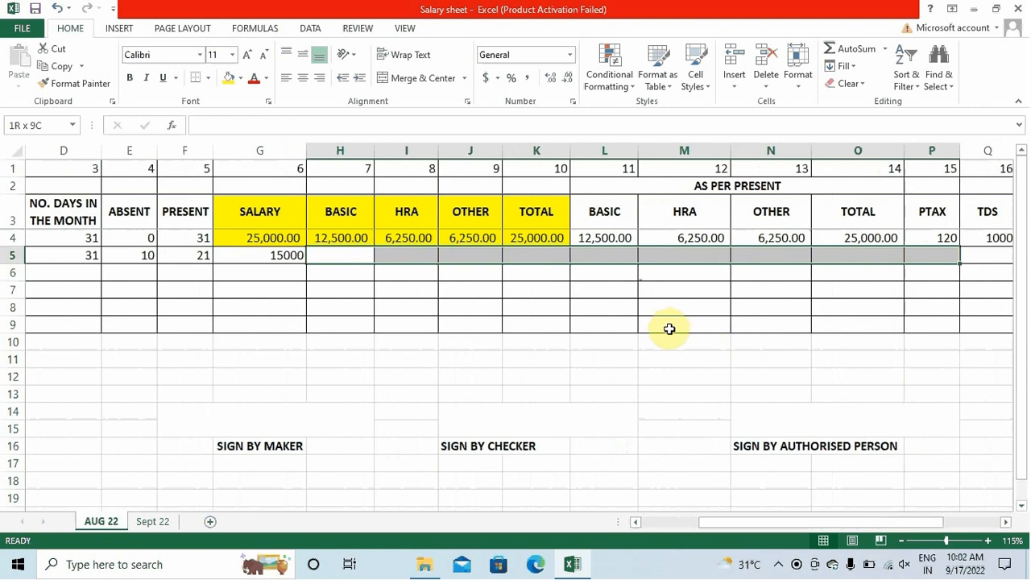
{"action": "key", "text": "shift+Left"}
{"action": "key", "text": "ctrl+v"}
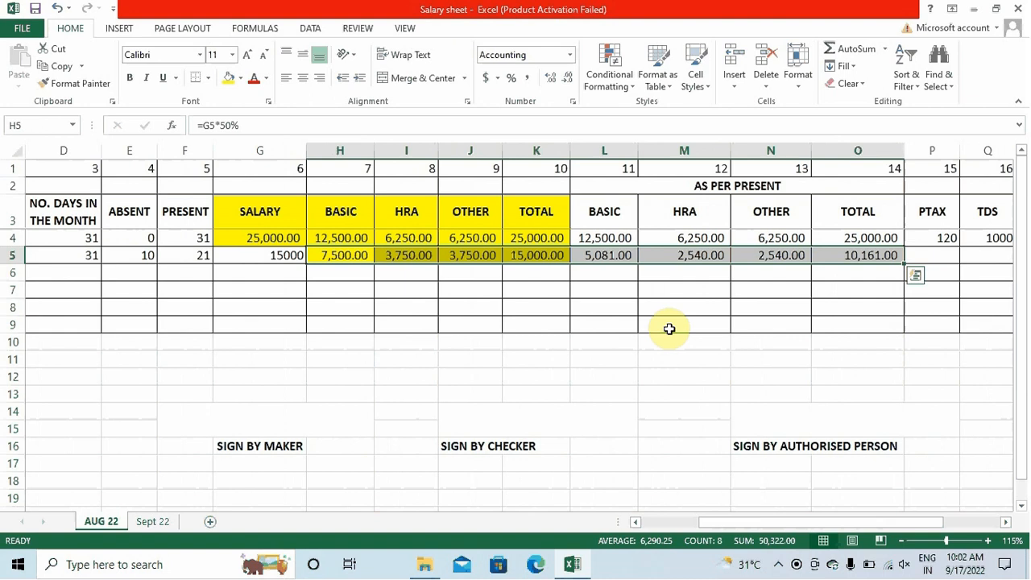
Check the pasted breakdown values and give the 15000 salary in G5 a yellow fill
{"action": "left_click", "coordinate": [471, 307]}
{"action": "left_click_drag", "start_coordinate": [343, 260], "coordinate": [451, 254]}
{"action": "left_click", "coordinate": [560, 255]}
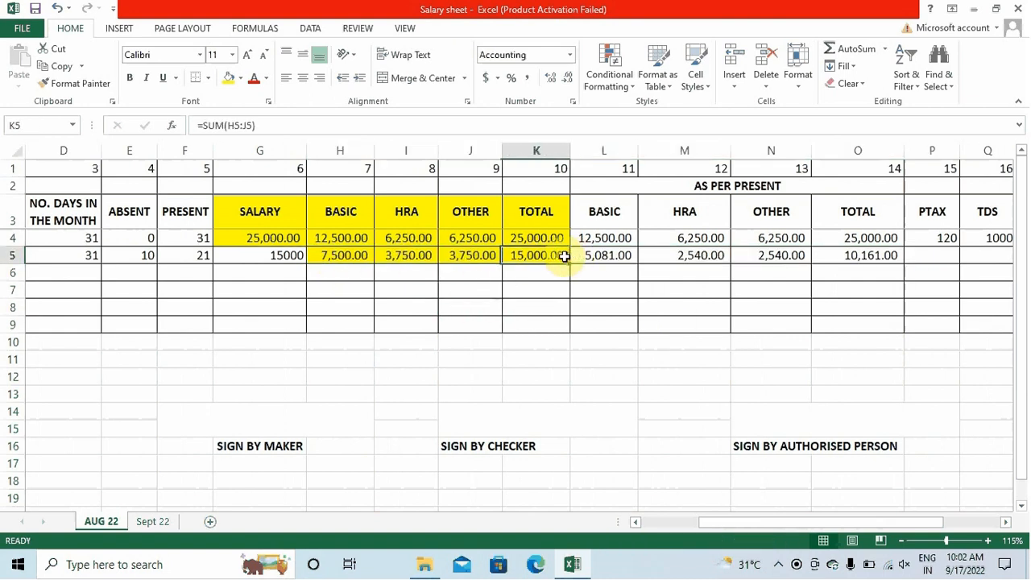
{"action": "left_click", "coordinate": [281, 256]}
{"action": "left_click", "coordinate": [229, 78]}
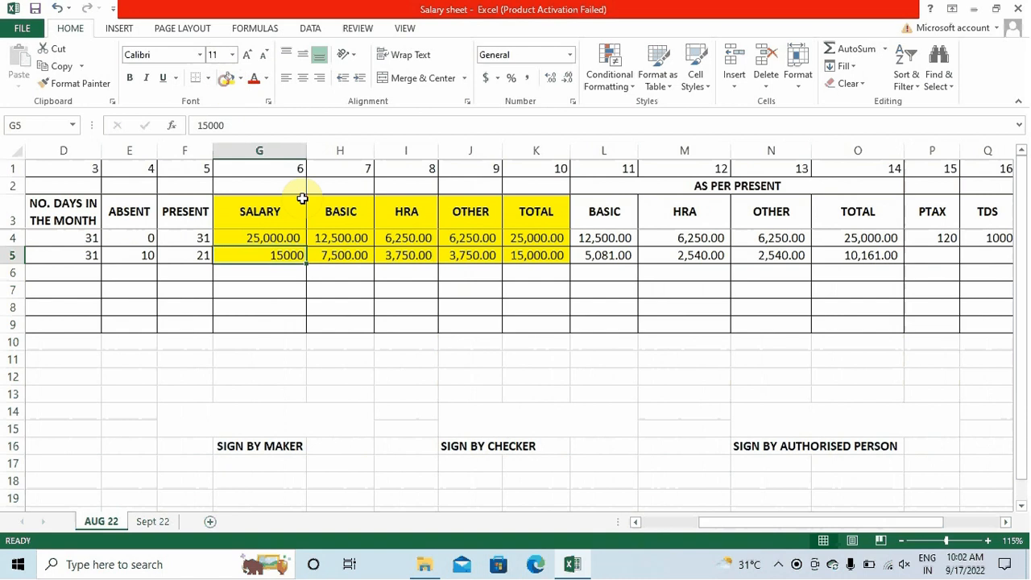
{"action": "left_click", "coordinate": [412, 284]}
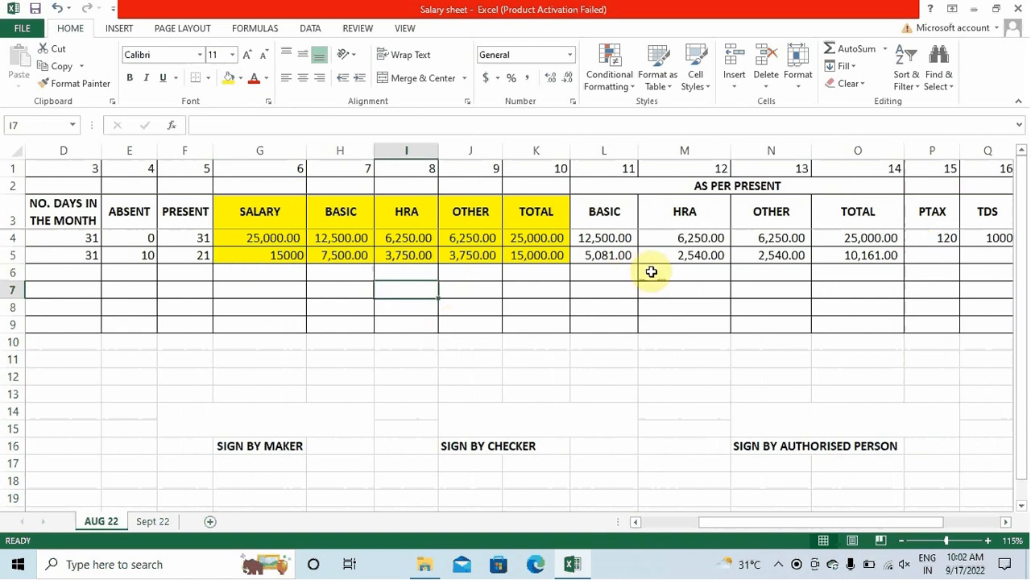
{"action": "left_click", "coordinate": [354, 237]}
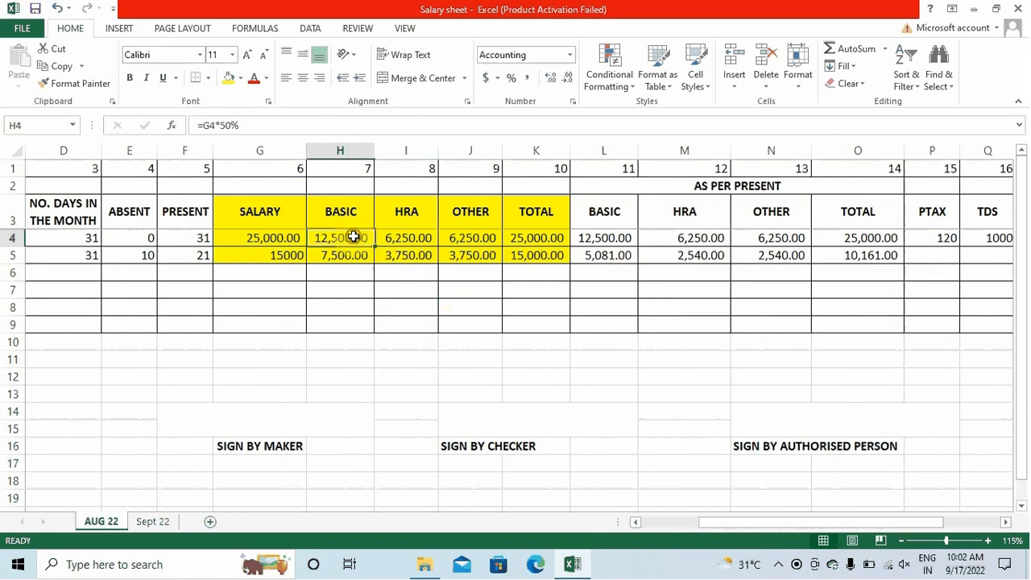
{"action": "left_click", "coordinate": [407, 238]}
{"action": "left_click", "coordinate": [472, 238]}
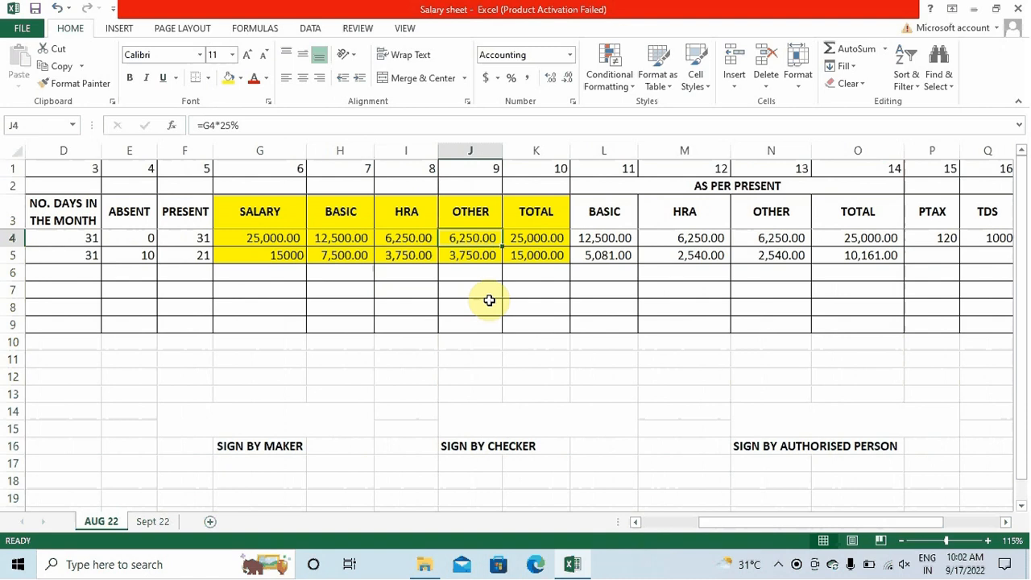
{"action": "key", "text": "Left"}
{"action": "key", "text": "Left"}
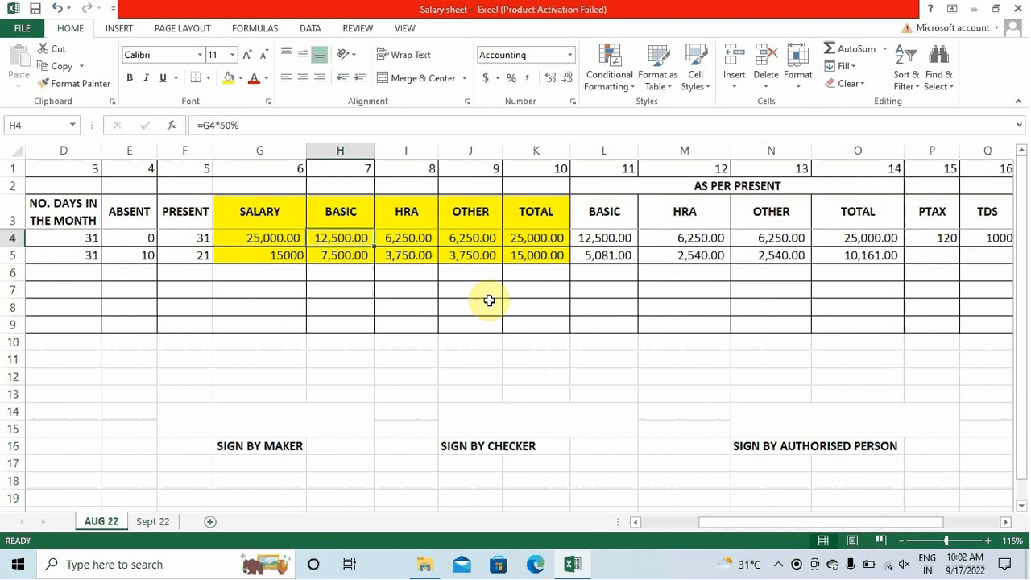
{"action": "key", "text": "Right"}
{"action": "key", "text": "Left"}
{"action": "key", "text": "Left"}
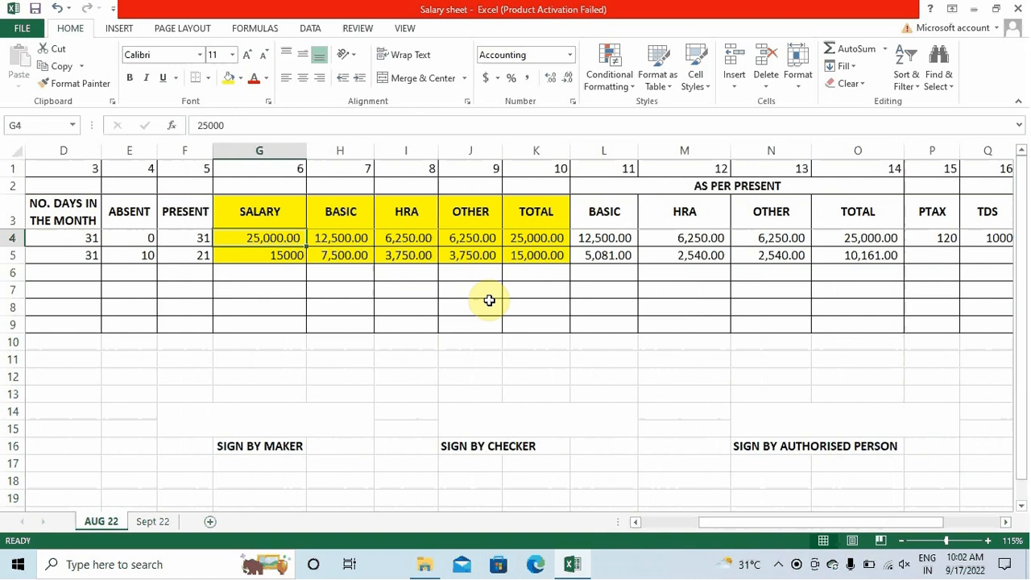
{"action": "key", "text": "Right"}
{"action": "key", "text": "Right"}
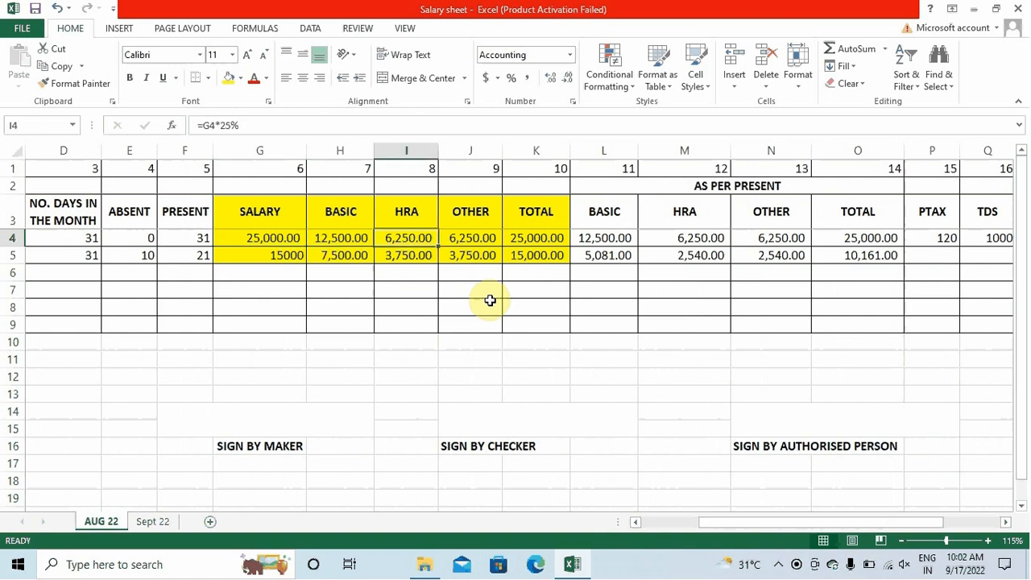
{"action": "key", "text": "Right"}
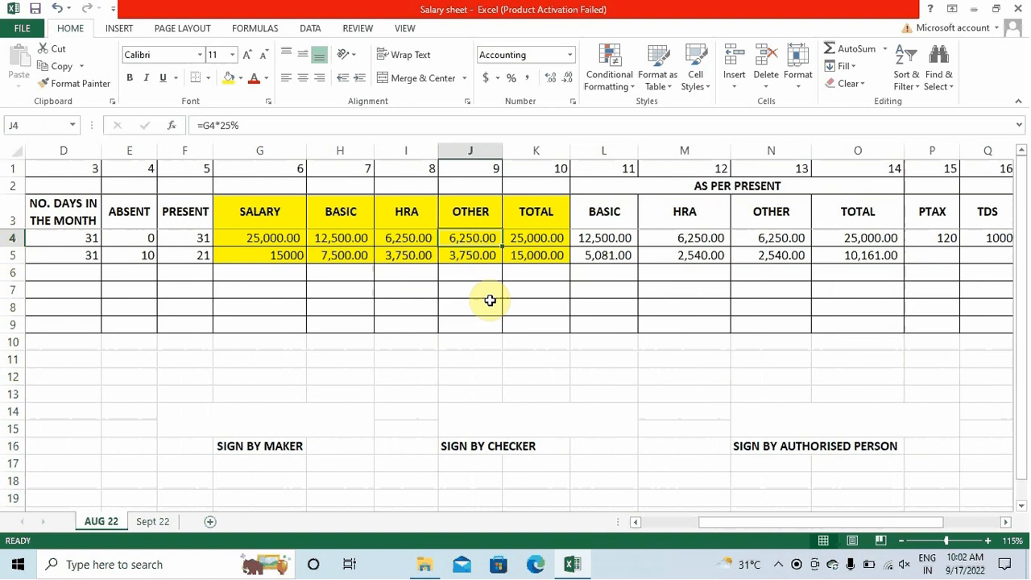
{"action": "key", "text": "Left"}
{"action": "key", "text": "Left"}
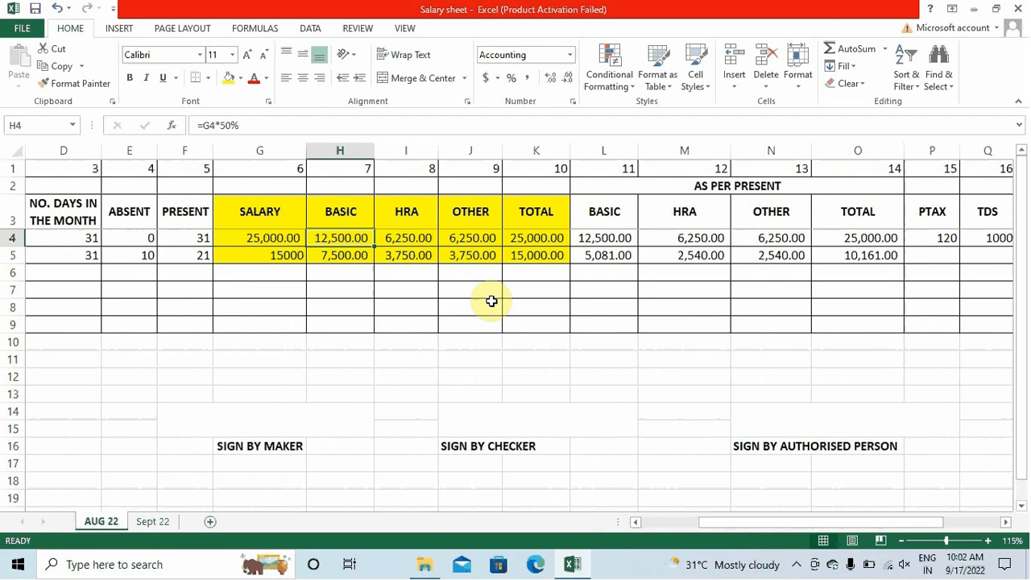
{"action": "key", "text": "Right"}
{"action": "key", "text": "Right"}
{"action": "key", "text": "Right"}
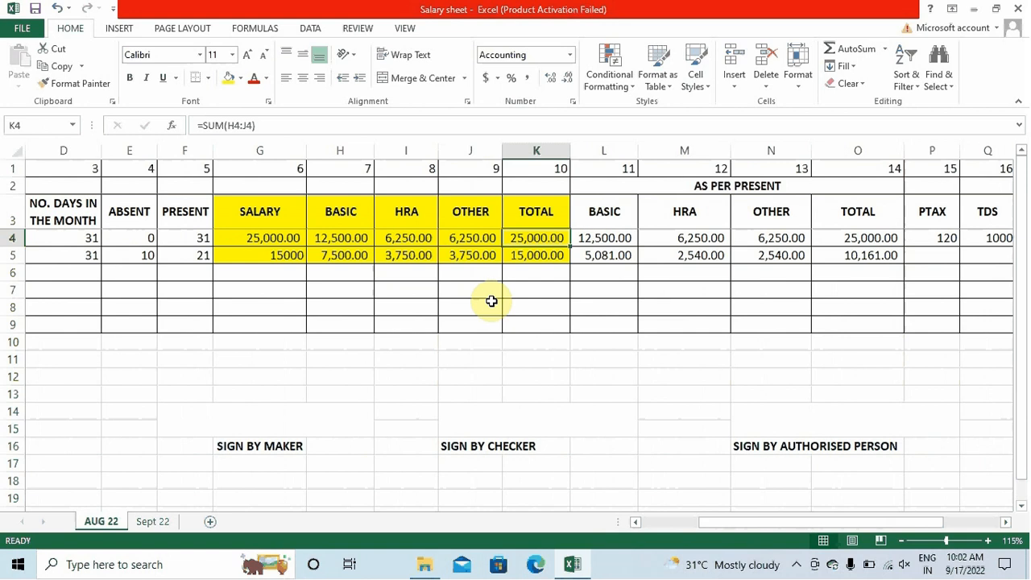
{"action": "key", "text": "Right"}
{"action": "key", "text": "Right"}
{"action": "key", "text": "Right"}
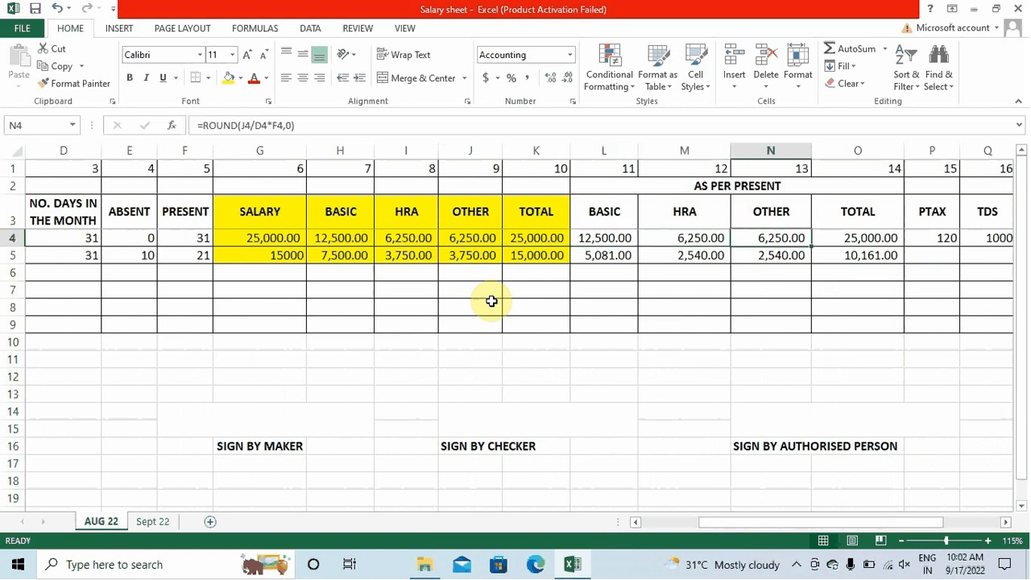
{"action": "key", "text": "Left"}
{"action": "key", "text": "Left"}
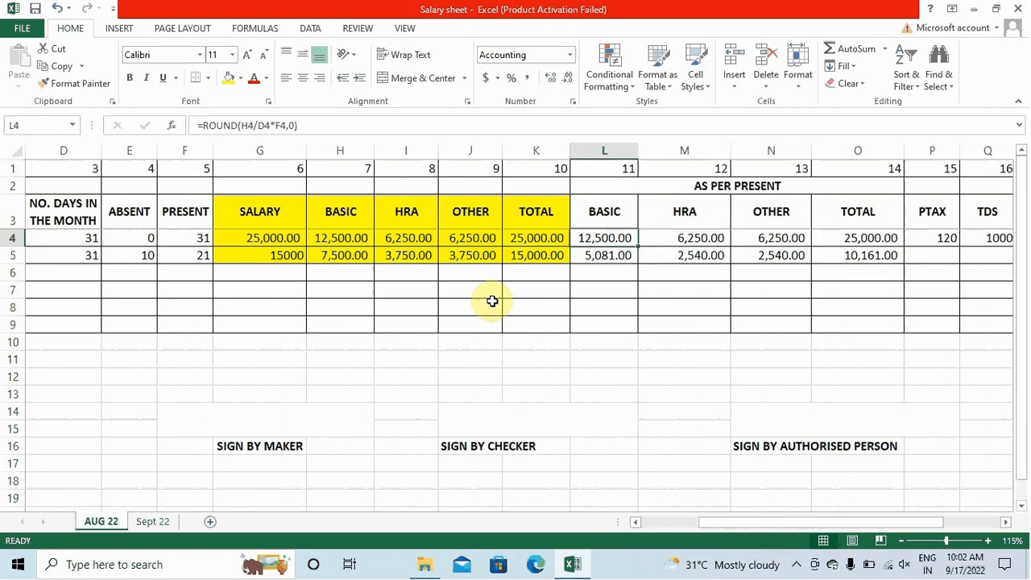
{"action": "key", "text": "F2"}
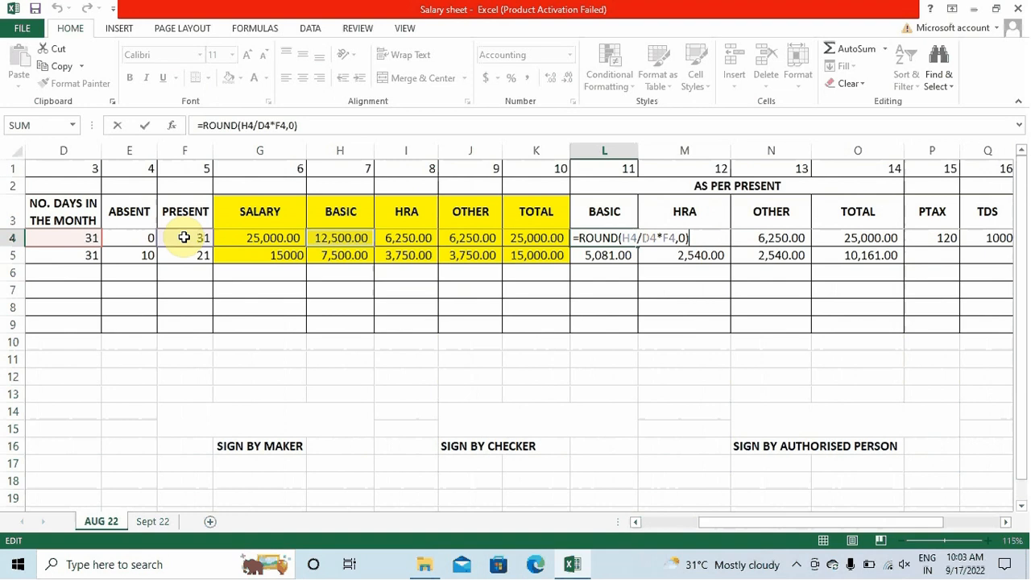
Enter PTAX 90 and TDS 0 in row 5 and fill the =O5-P5-Q5 net payable formula into R5
{"action": "key", "text": "Return"}
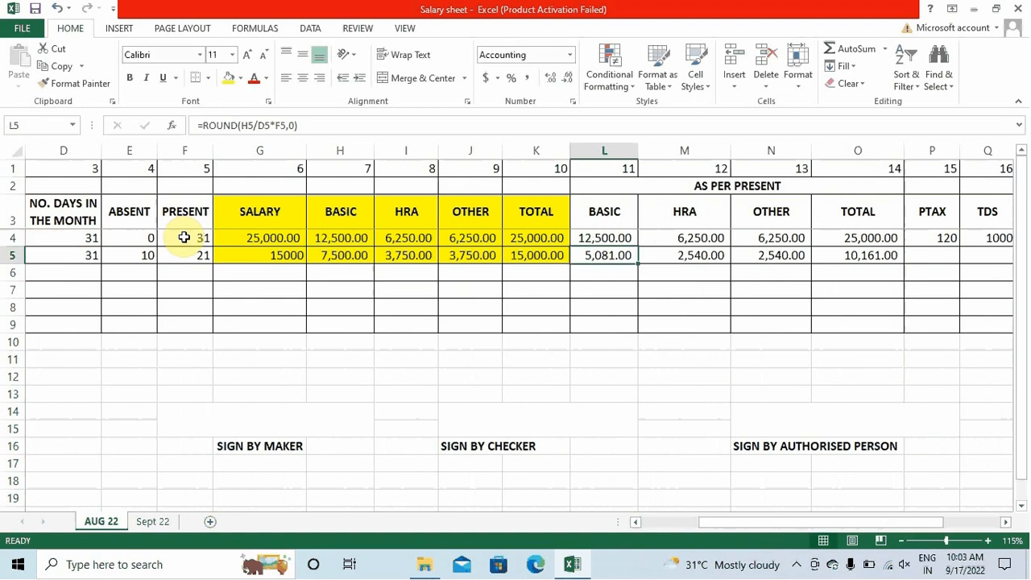
{"action": "key", "text": "Up"}
{"action": "key", "text": "Right"}
{"action": "key", "text": "Right"}
{"action": "key", "text": "Right"}
{"action": "key", "text": "Right"}
{"action": "key", "text": "Right"}
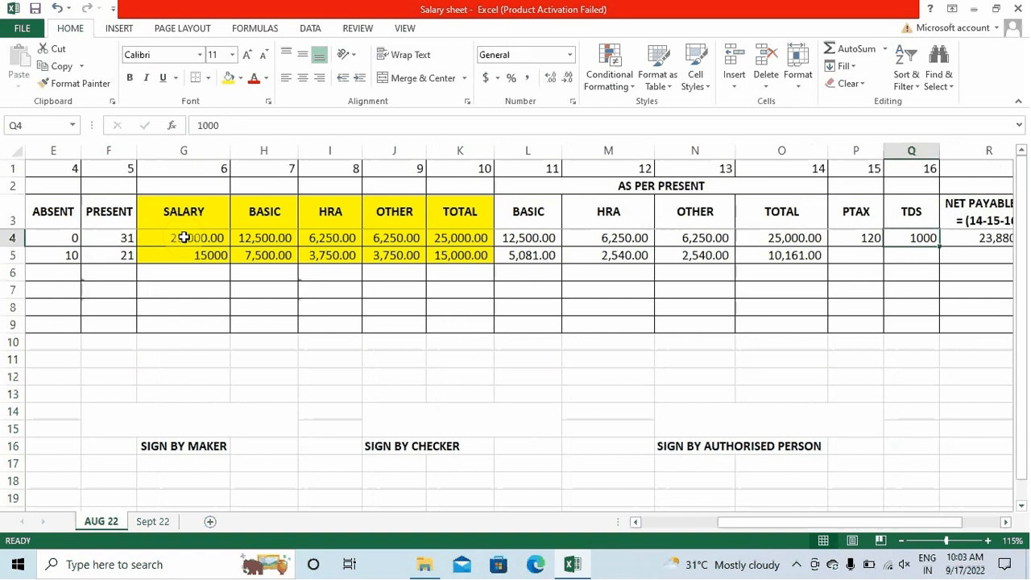
{"action": "key", "text": "Down"}
{"action": "key", "text": "Left"}
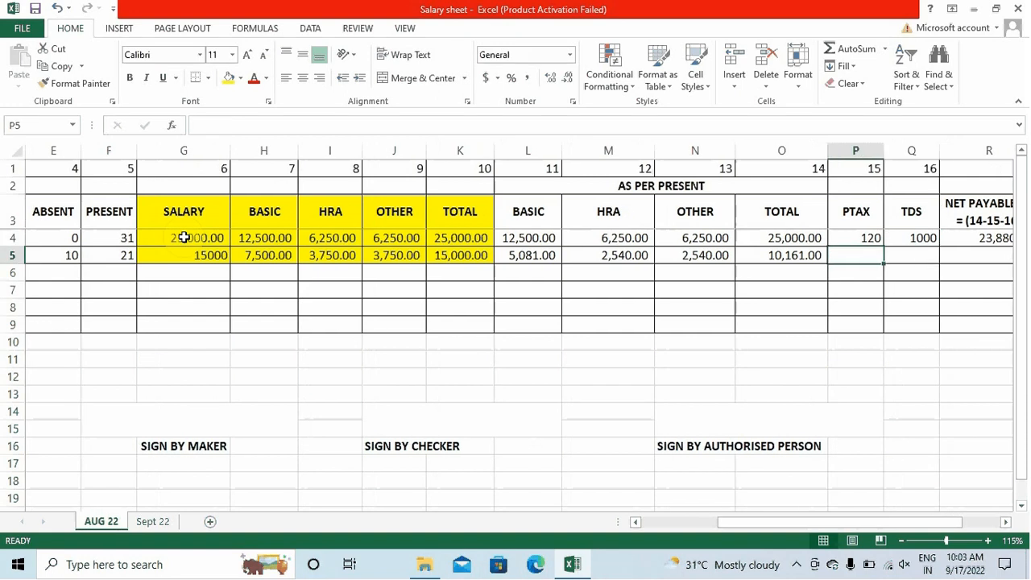
{"action": "type", "text": "90"}
{"action": "key", "text": "Right"}
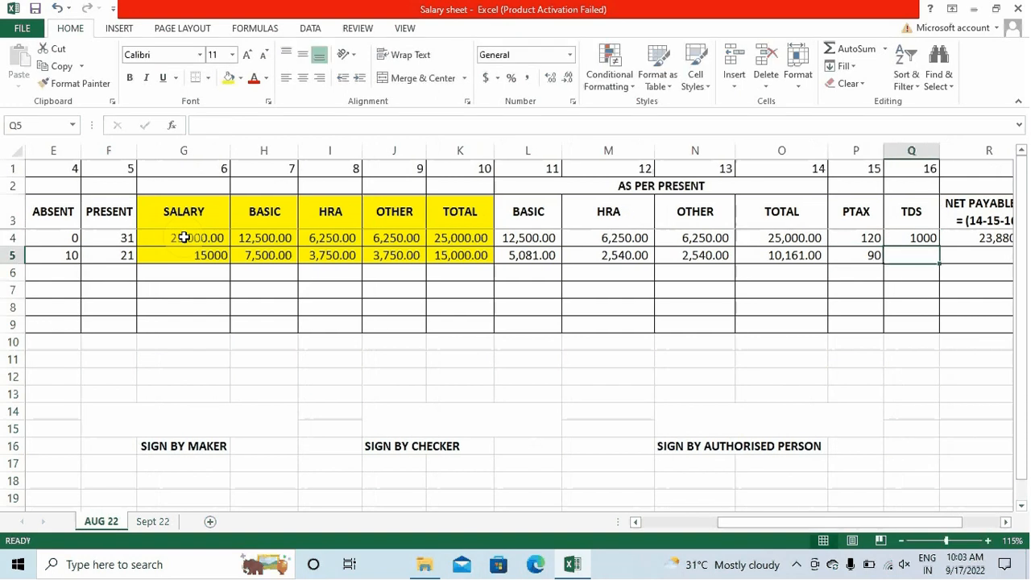
{"action": "type", "text": "0"}
{"action": "key", "text": "Right"}
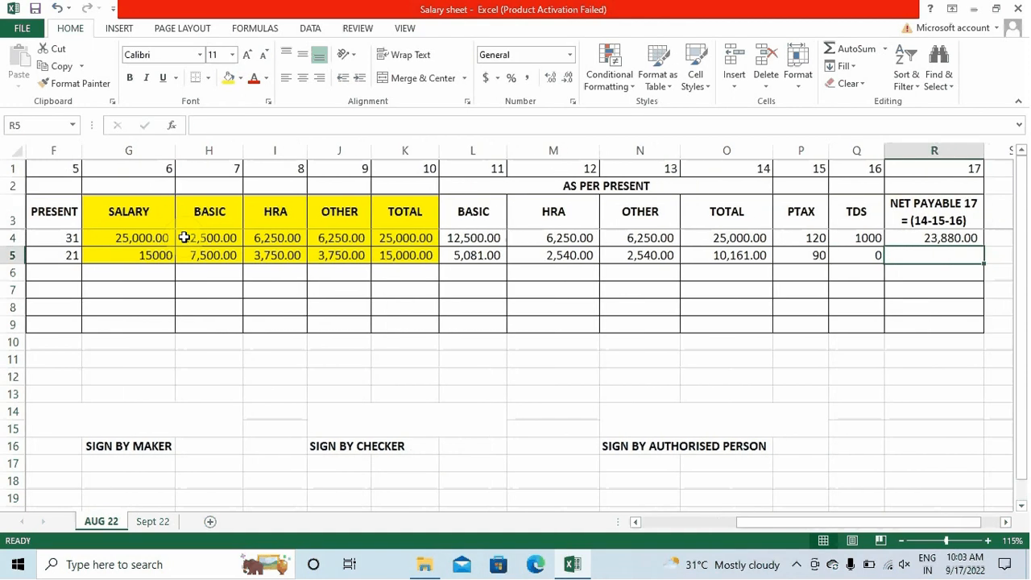
{"action": "key", "text": "ctrl+d"}
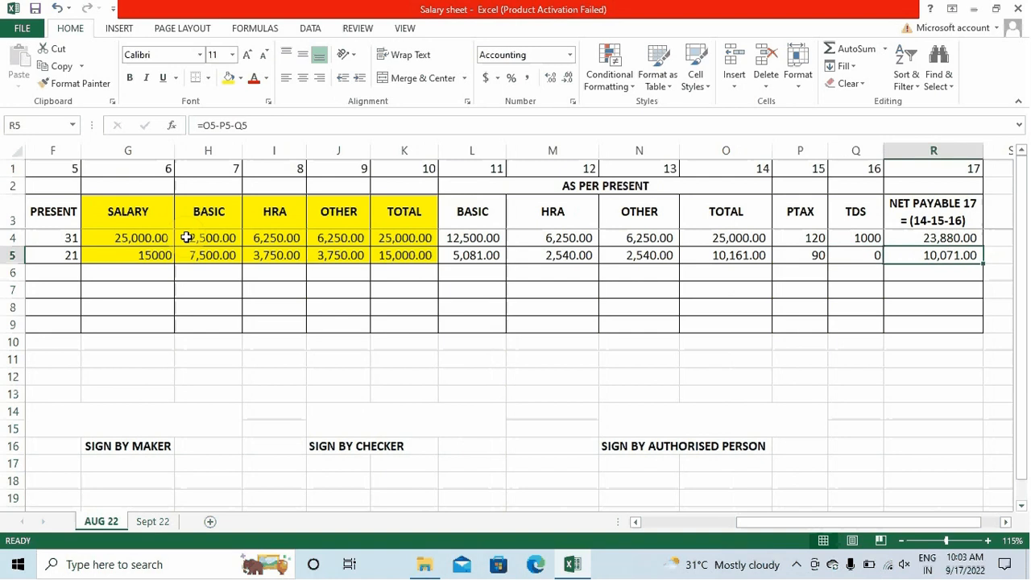
{"action": "key", "text": "Left"}
{"action": "key", "text": "Left"}
{"action": "key", "text": "Left"}
{"action": "key", "text": "Left"}
{"action": "key", "text": "Left"}
{"action": "key", "text": "Left"}
{"action": "key", "text": "Left"}
{"action": "key", "text": "Left"}
{"action": "key", "text": "Left"}
{"action": "key", "text": "Left"}
{"action": "key", "text": "Left"}
{"action": "key", "text": "Left"}
{"action": "key", "text": "Left"}
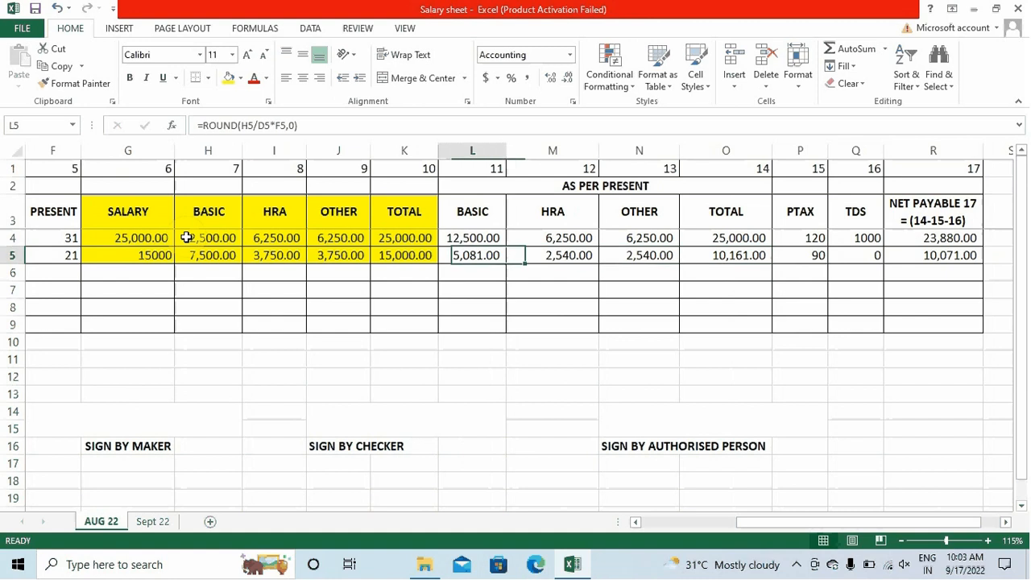
{"action": "key", "text": "Left"}
{"action": "key", "text": "Left"}
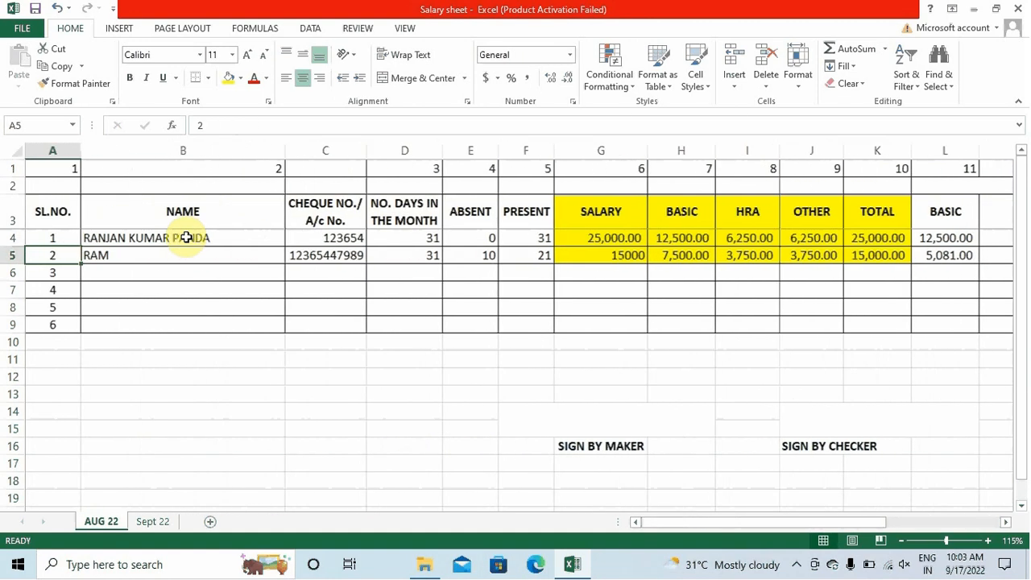
Enter the third employee's name and cheque number in B6 and C6
{"action": "key", "text": "Right"}
{"action": "key", "text": "Down"}
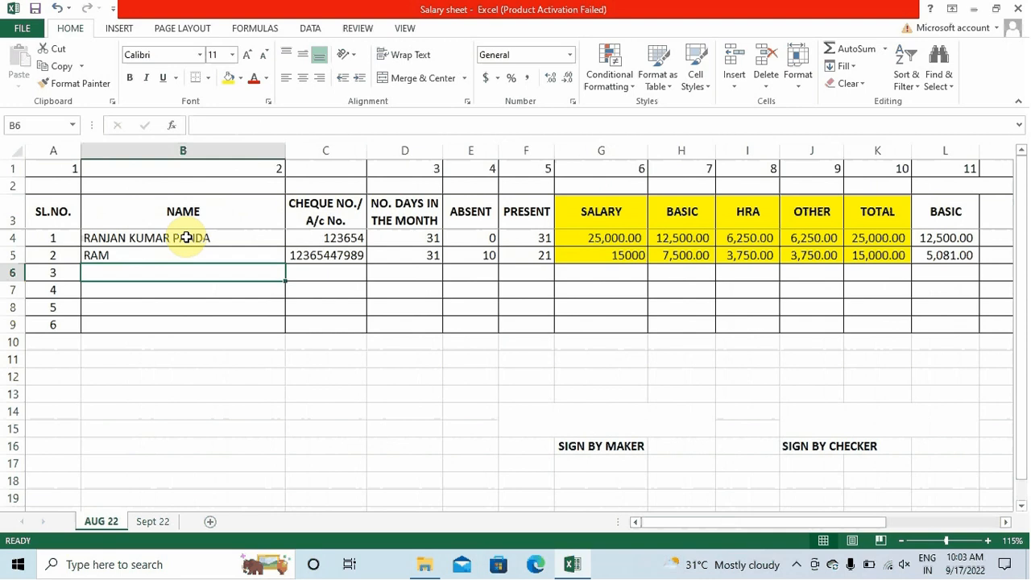
{"action": "type", "text": "PRASANTA"}
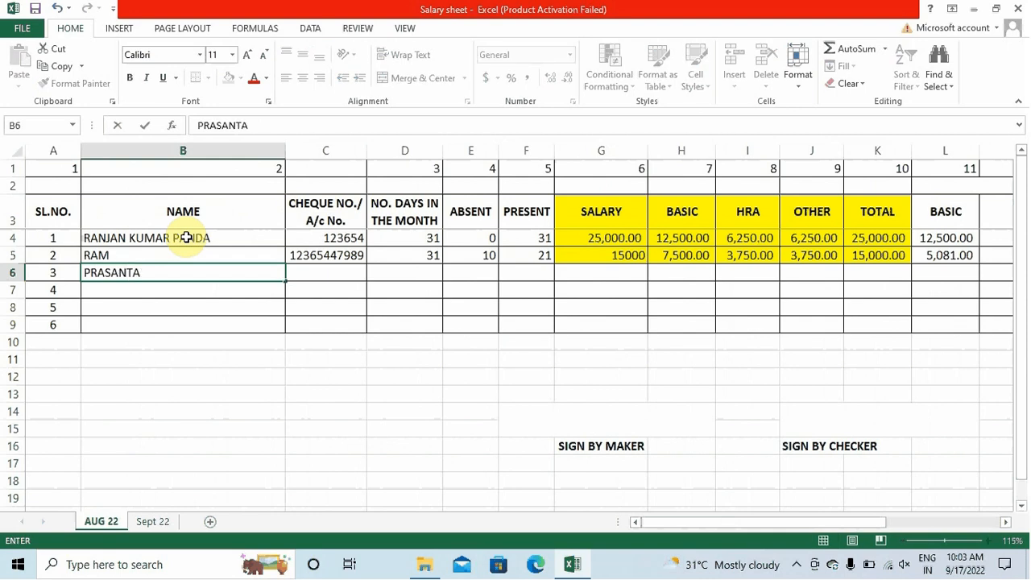
{"action": "key", "text": "Right"}
{"action": "key", "text": "Right"}
{"action": "key", "text": "Left"}
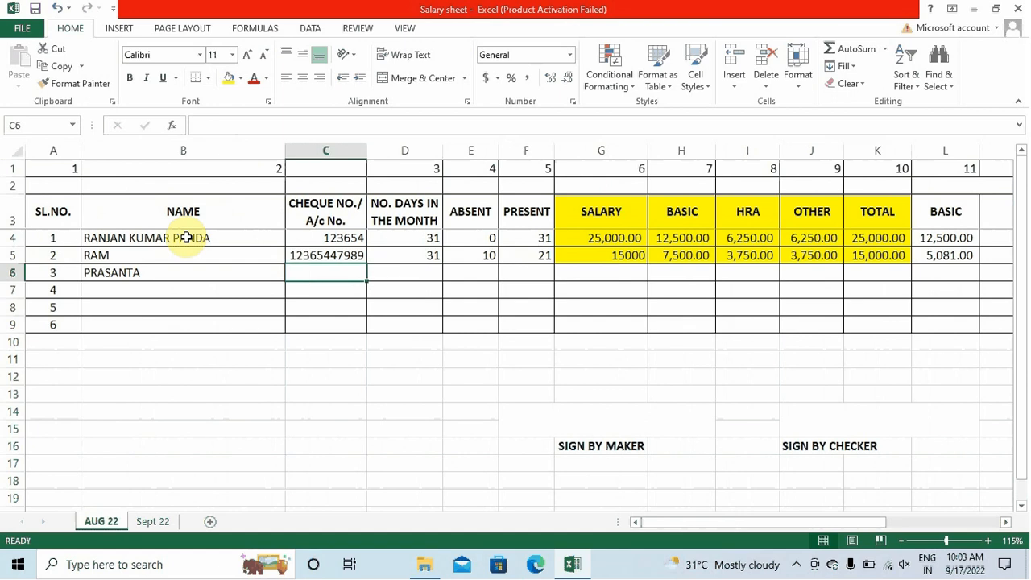
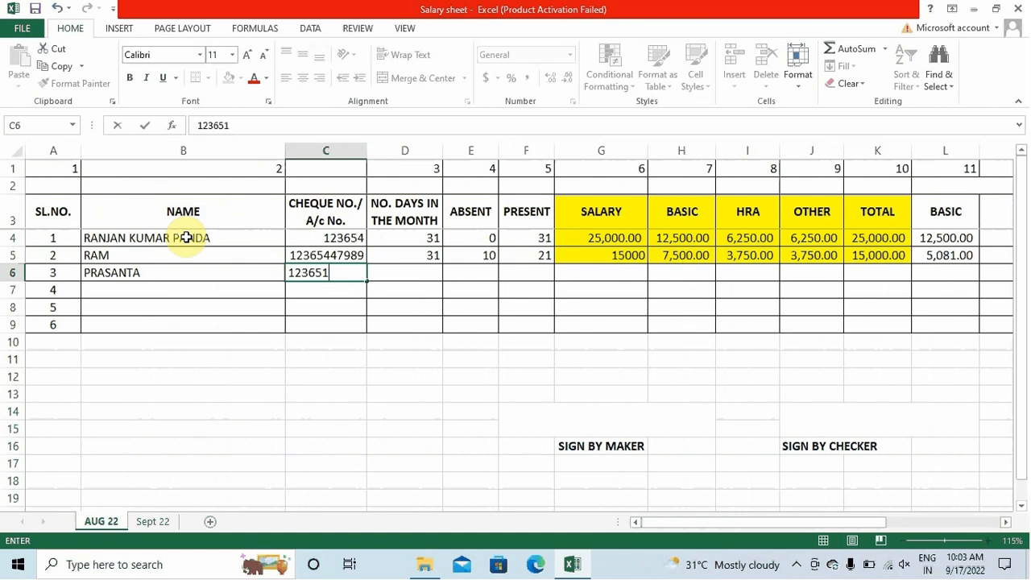
{"action": "key", "text": "Right"}
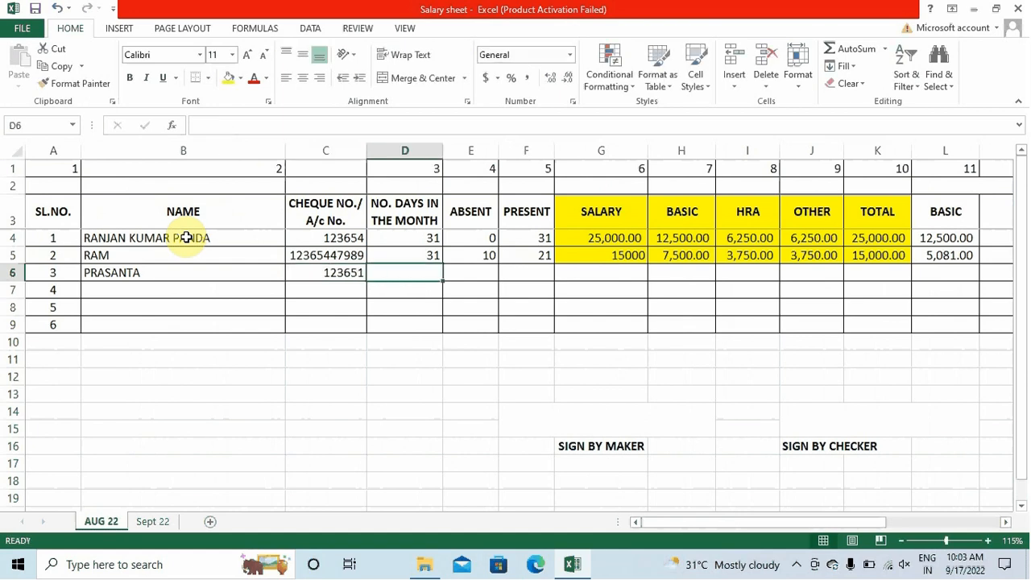
Copy the 31 days-in-month value from D5 into D6
{"action": "type", "text": "d"}
{"action": "key", "text": "BackSpace"}
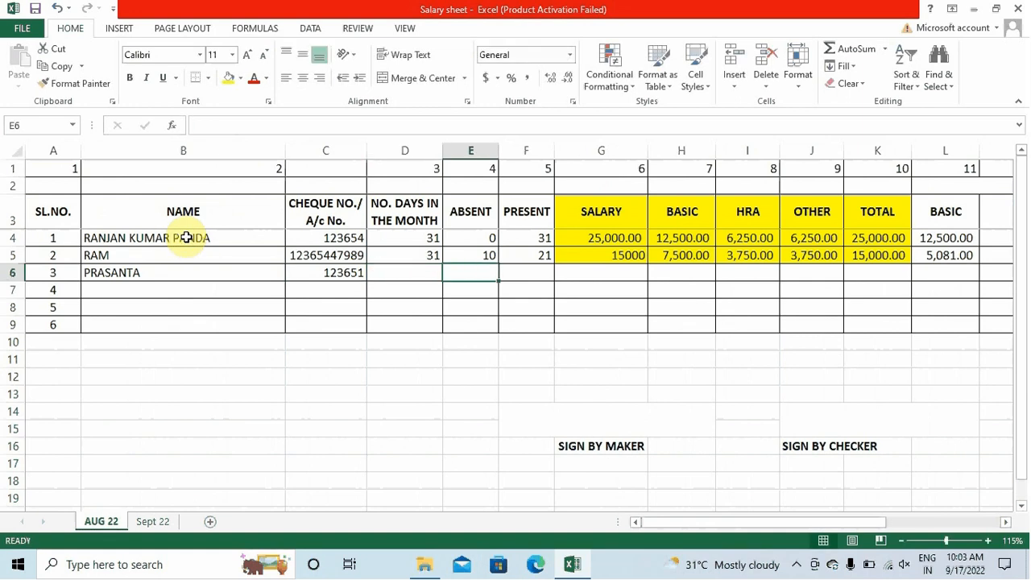
{"action": "key", "text": "Up"}
{"action": "key", "text": "ctrl+c"}
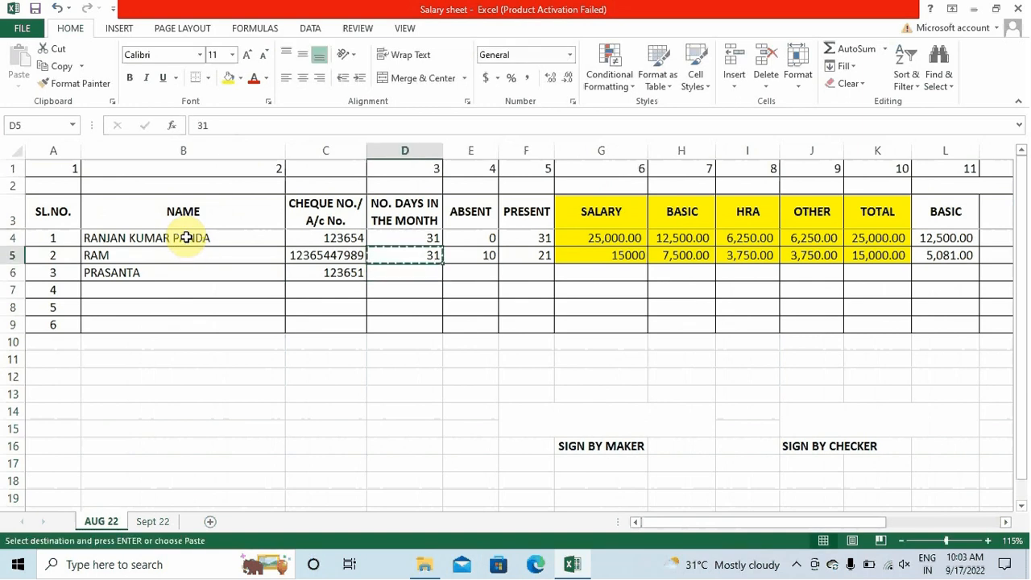
{"action": "key", "text": "Left"}
{"action": "key", "text": "Down"}
{"action": "key", "text": "Right"}
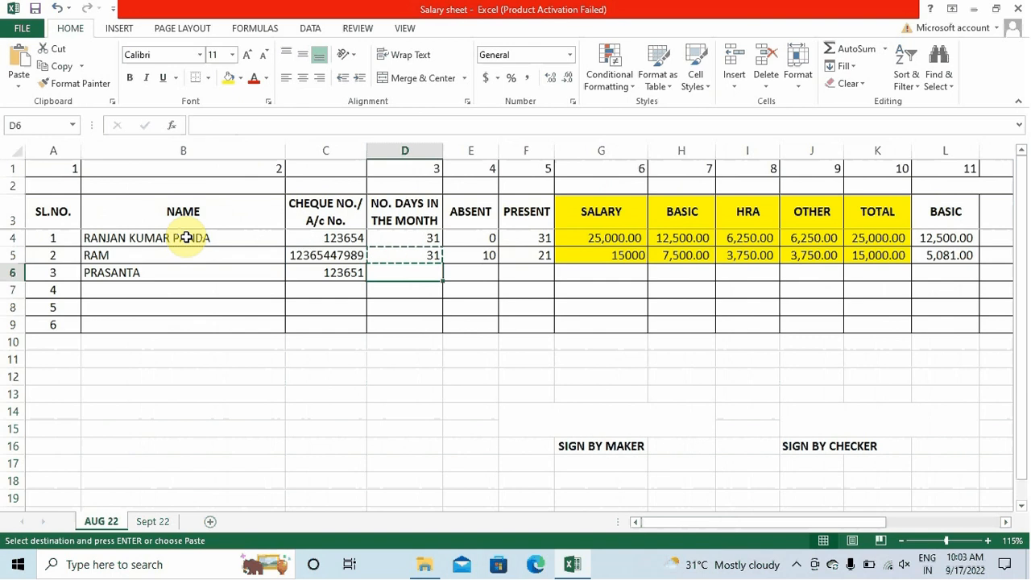
{"action": "key", "text": "Return"}
Record 5 absent days in E6 and copy the present-days formula from F5
{"action": "key", "text": "Right"}
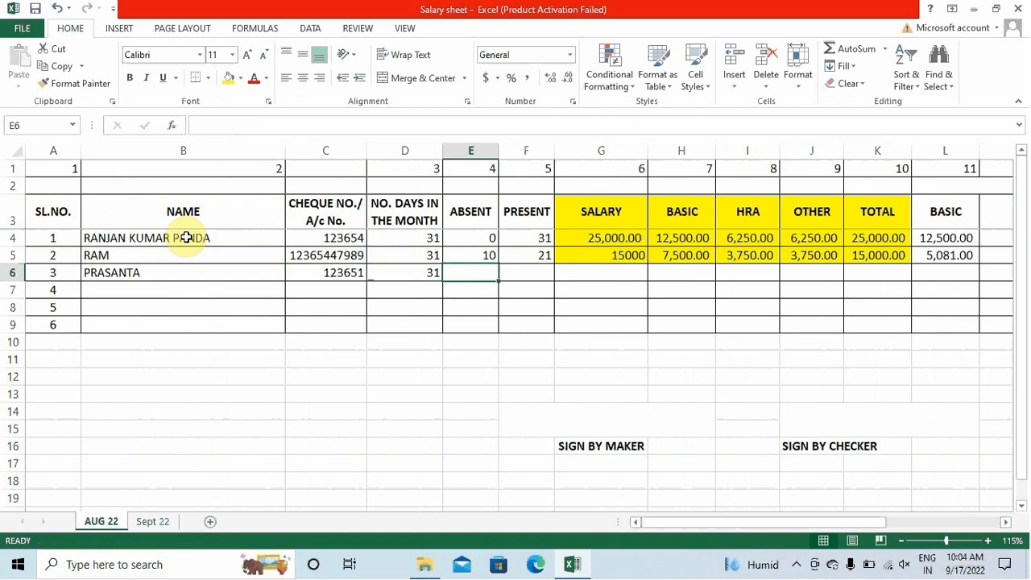
{"action": "type", "text": "5"}
{"action": "key", "text": "Return"}
{"action": "key", "text": "Up"}
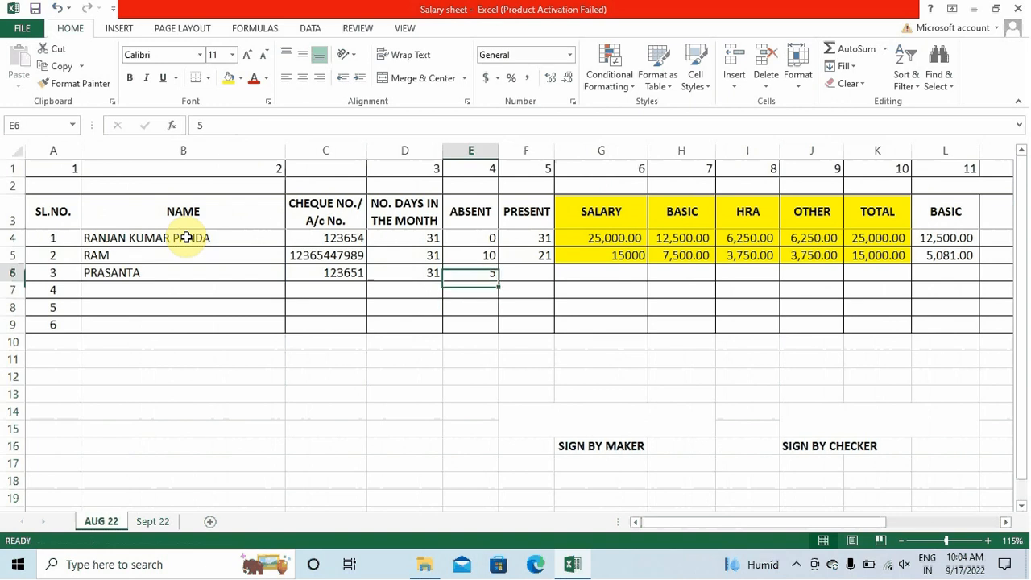
{"action": "key", "text": "Right"}
{"action": "key", "text": "Up"}
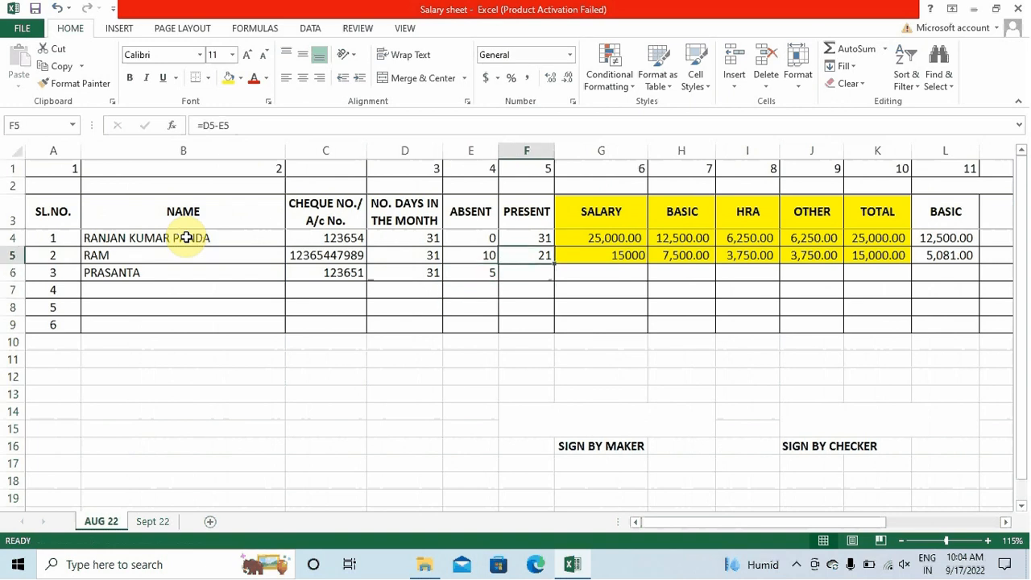
{"action": "key", "text": "ctrl+c"}
{"action": "key", "text": "ctrl+Down"}
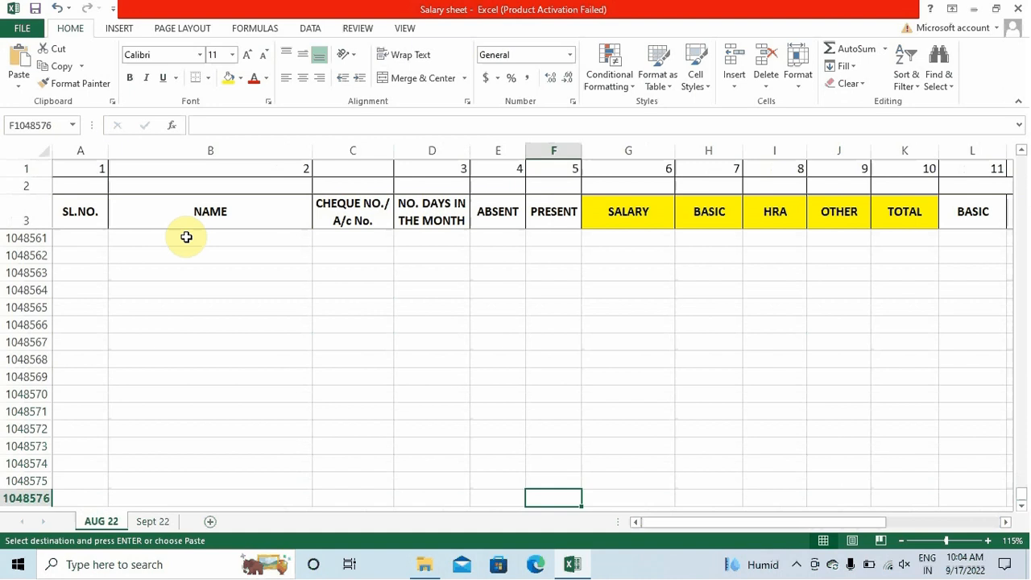
Paste the present-days formula into F6 and enter an 8500 salary in G6
{"action": "key", "text": "ctrl+Up"}
{"action": "key", "text": "Down"}
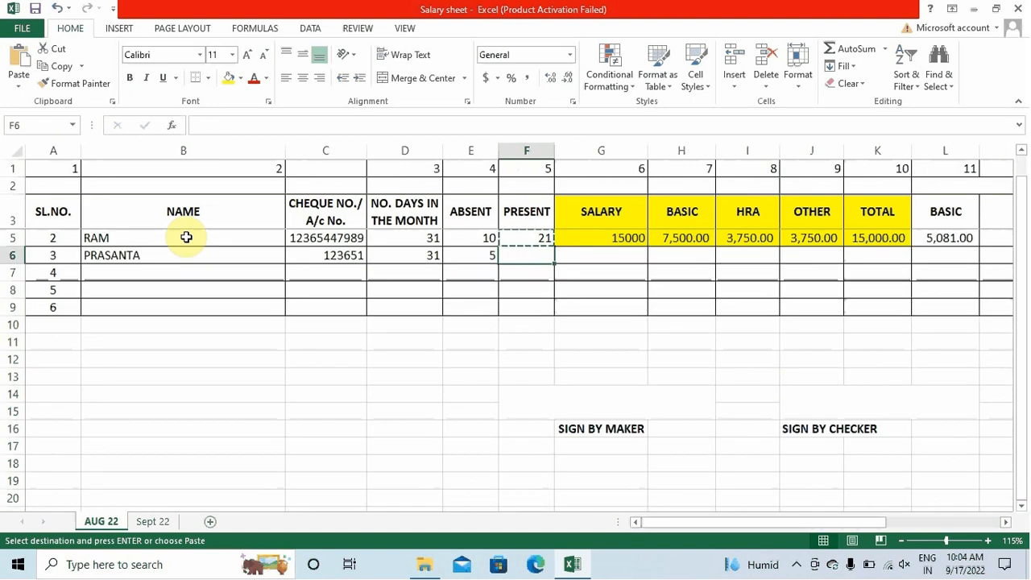
{"action": "key", "text": "ctrl+v"}
{"action": "key", "text": "Right"}
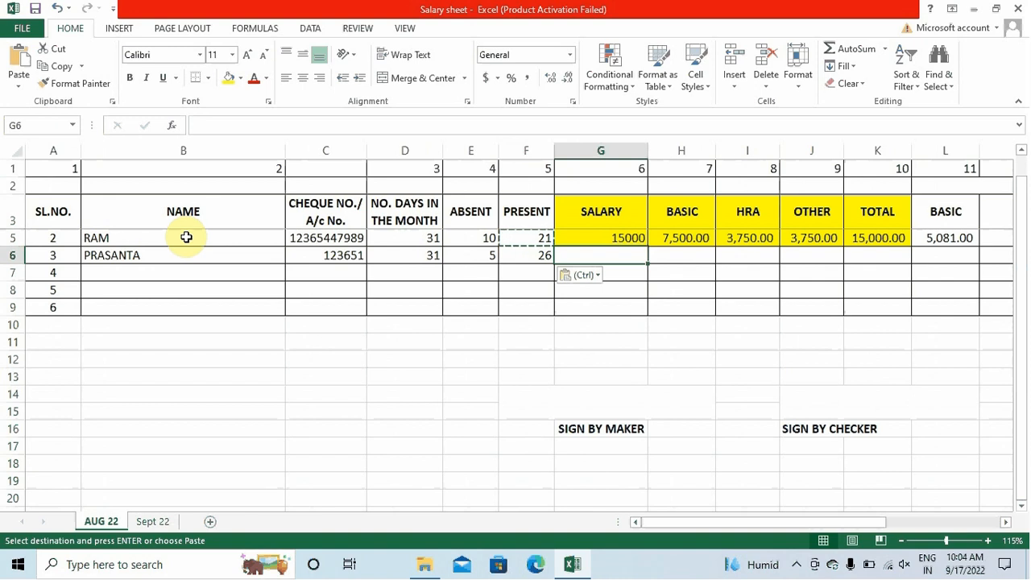
{"action": "type", "text": "8500"}
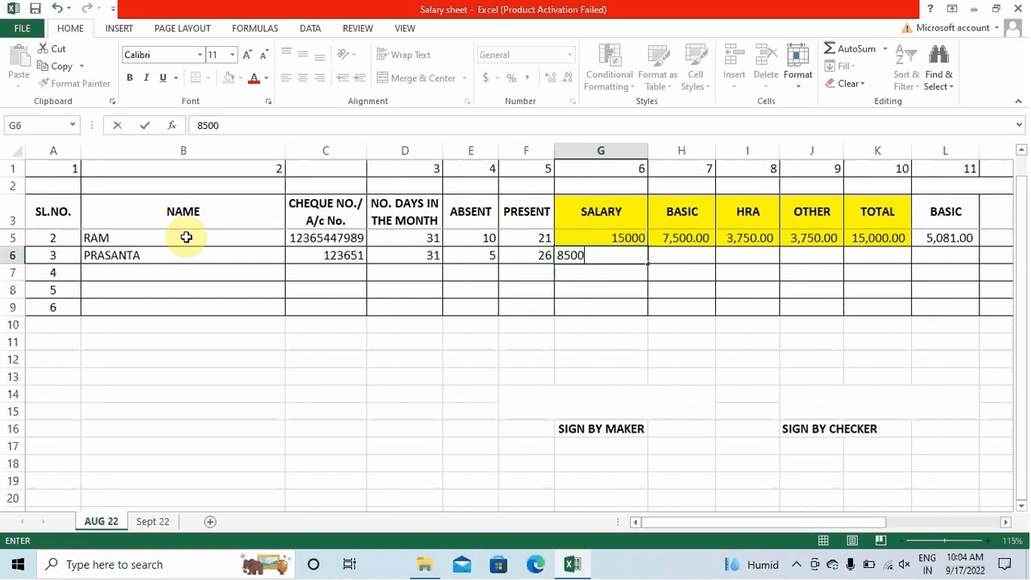
{"action": "key", "text": "Return"}
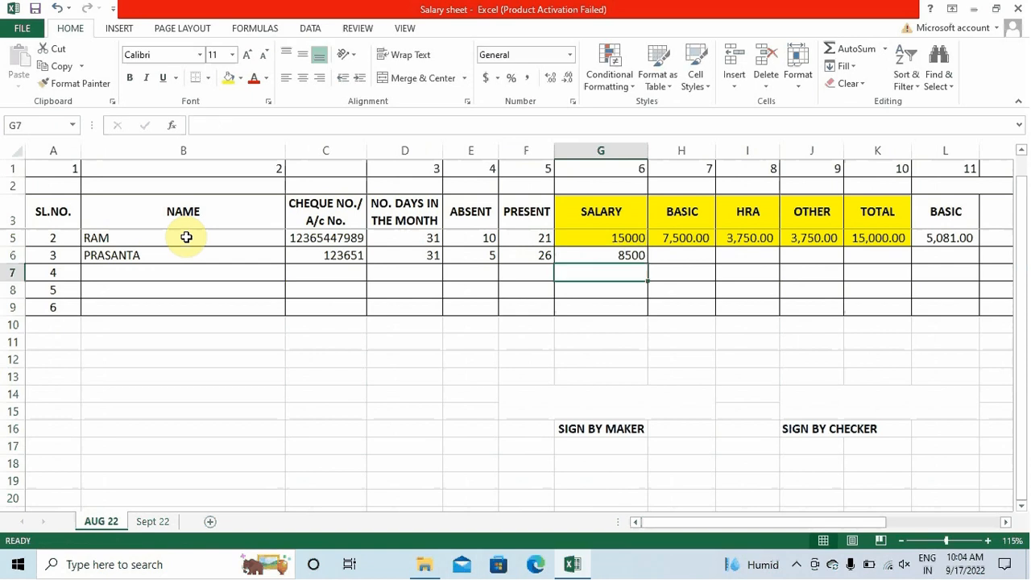
Fill the row 5 breakdown formulas down into H6:O6 with Ctrl+D
{"action": "key", "text": "Up"}
{"action": "key", "text": "Up"}
{"action": "key", "text": "Right"}
{"action": "key", "text": "Right"}
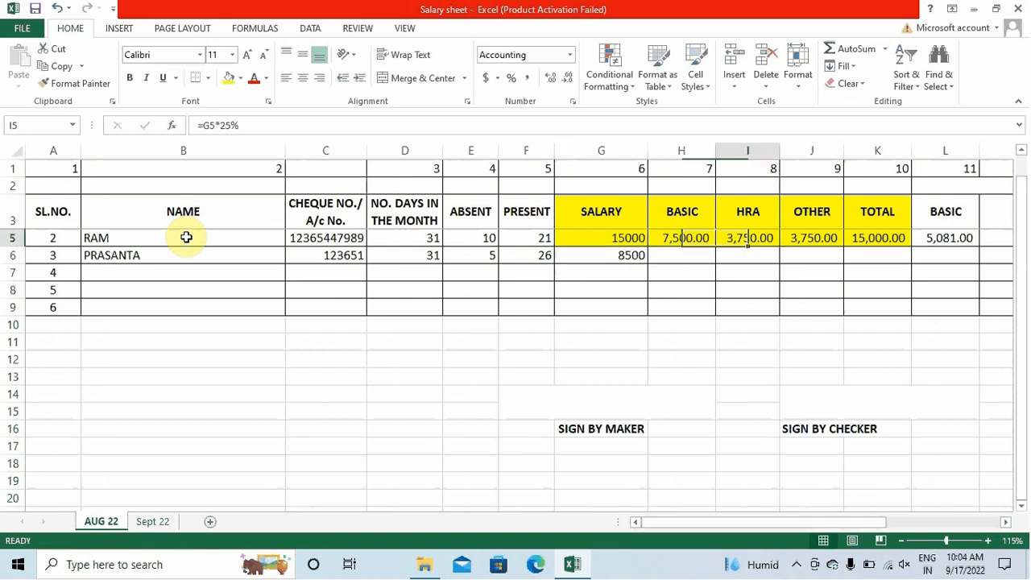
{"action": "key", "text": "Left"}
{"action": "key", "text": "Down"}
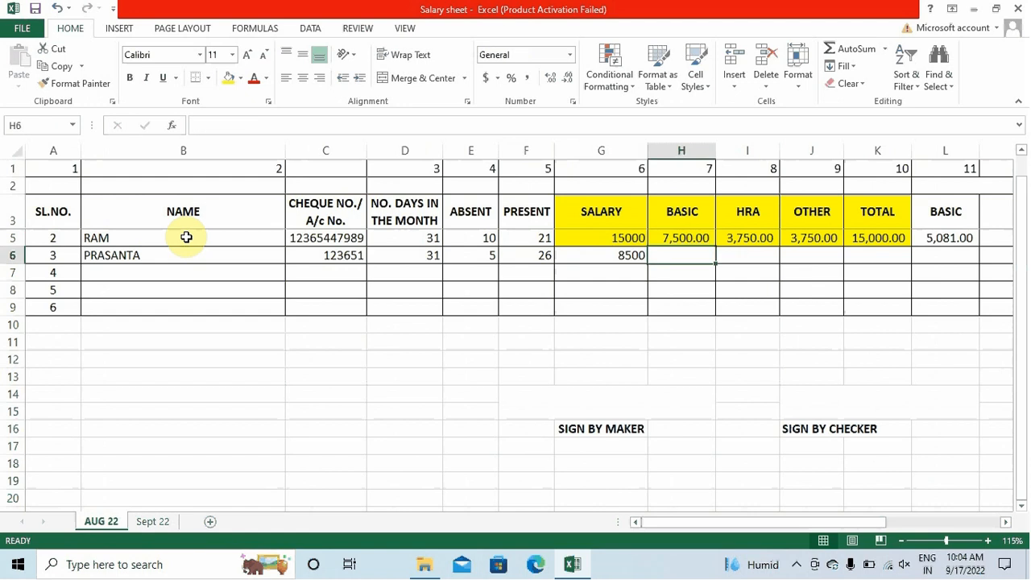
{"action": "key", "text": "shift+Right"}
{"action": "key", "text": "shift+Right"}
{"action": "key", "text": "shift+Right"}
{"action": "key", "text": "shift+Right"}
{"action": "key", "text": "shift+Right"}
{"action": "key", "text": "shift+Right"}
{"action": "key", "text": "shift+Right"}
{"action": "key", "text": "shift+Right"}
{"action": "key", "text": "shift+Right"}
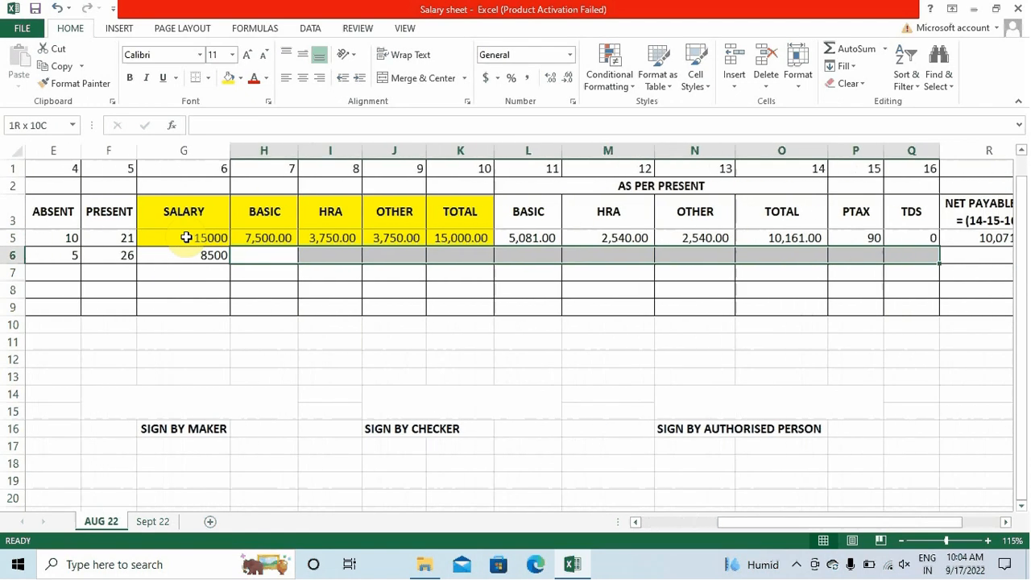
{"action": "key", "text": "shift+Left"}
{"action": "key", "text": "shift+Left"}
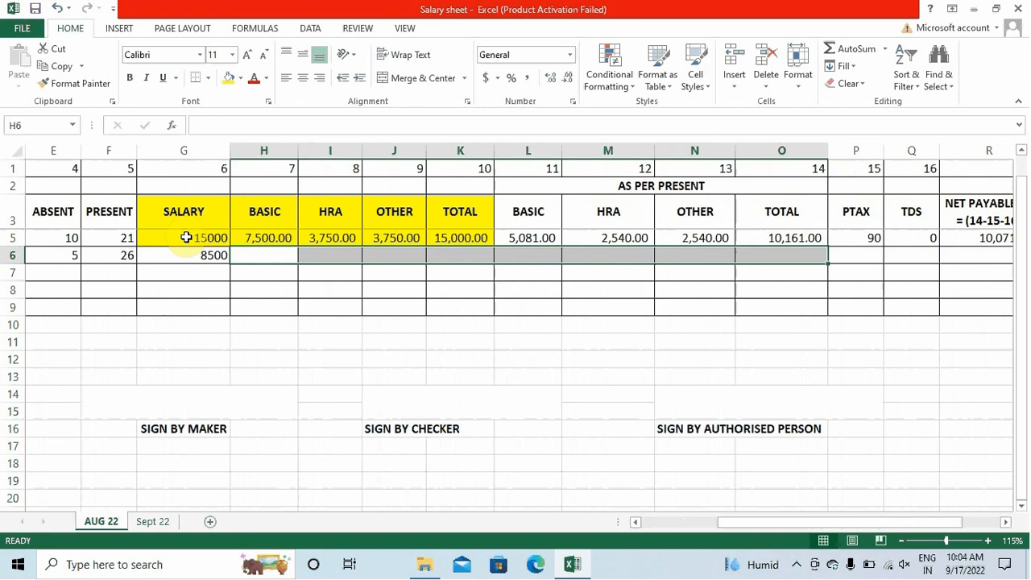
{"action": "key", "text": "ctrl+d"}
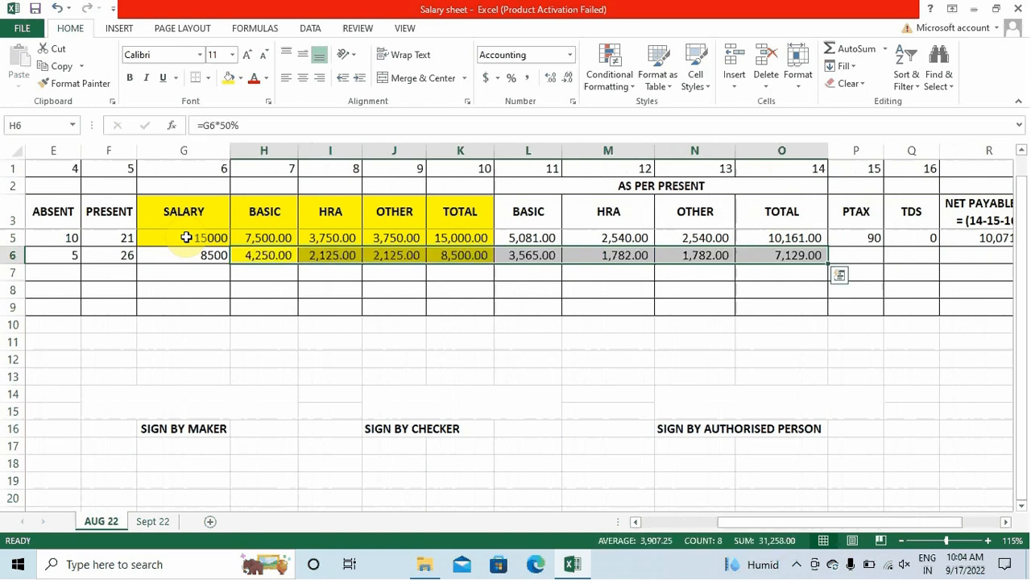
Review the third employee's BASIC, HRA, OTHER and TOTAL formulas against row 5
{"action": "key", "text": "Right"}
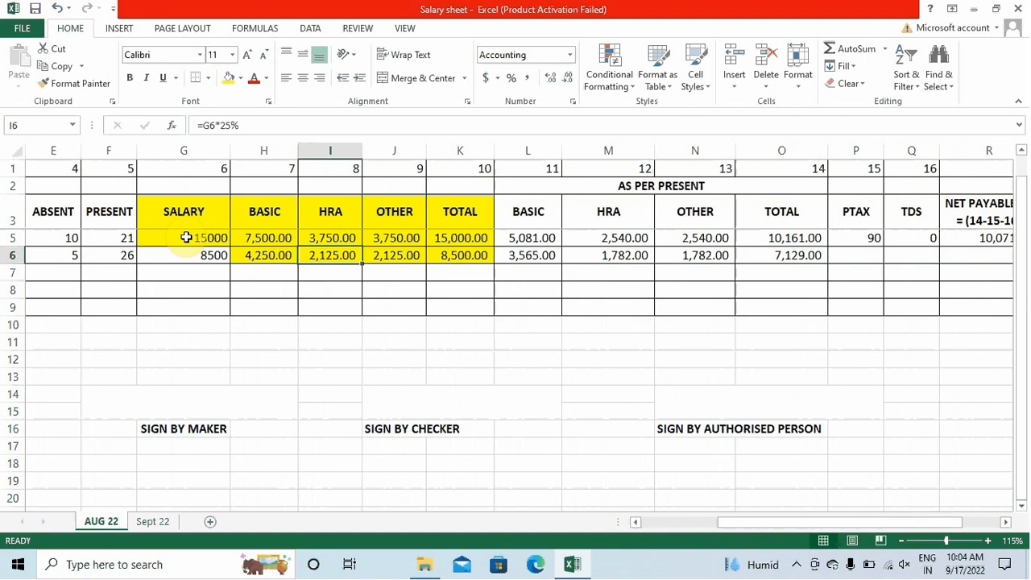
{"action": "key", "text": "Left"}
{"action": "key", "text": "Up"}
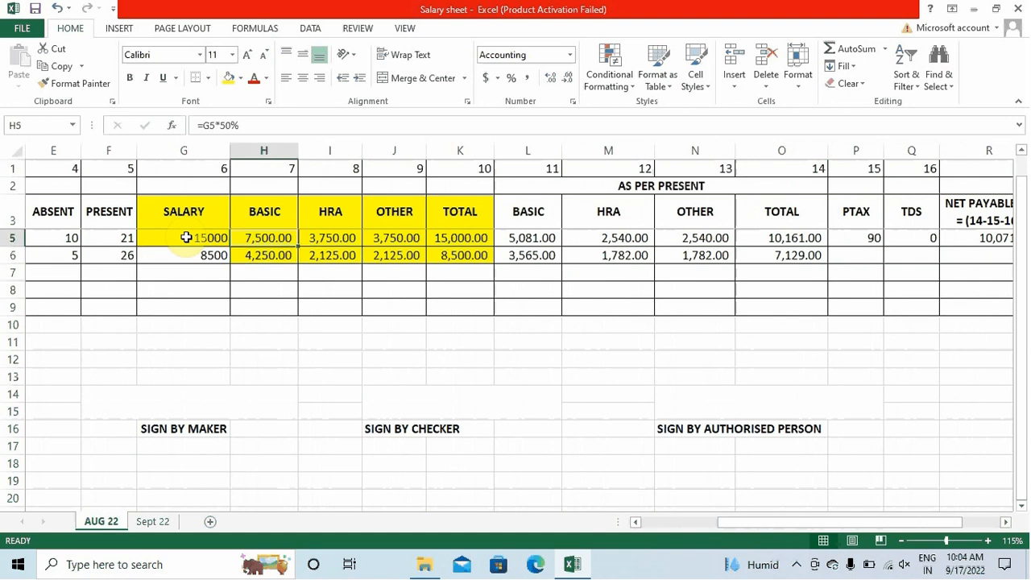
{"action": "key", "text": "Down"}
{"action": "key", "text": "Right"}
{"action": "key", "text": "Right"}
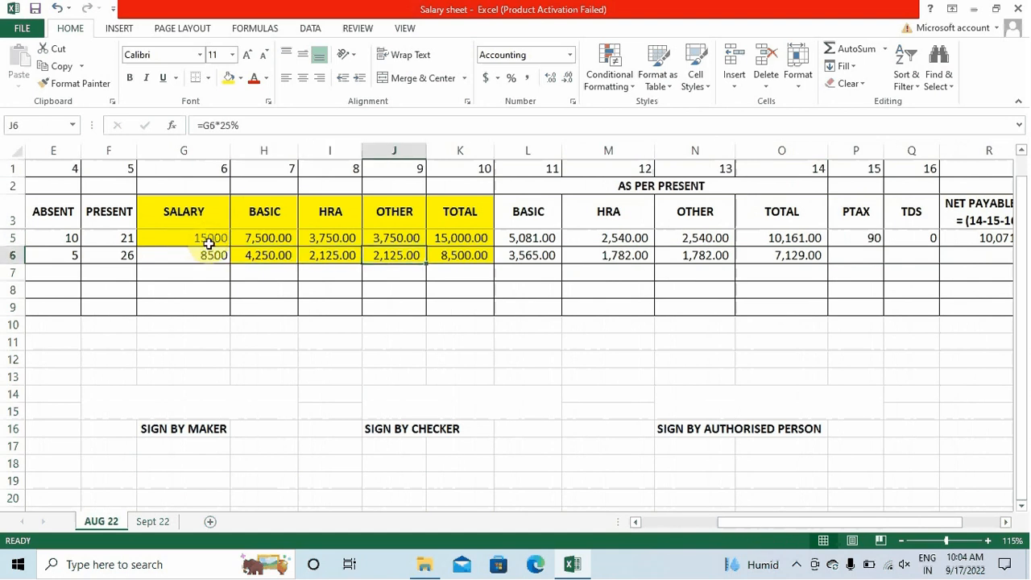
{"action": "key", "text": "Left"}
{"action": "key", "text": "Left"}
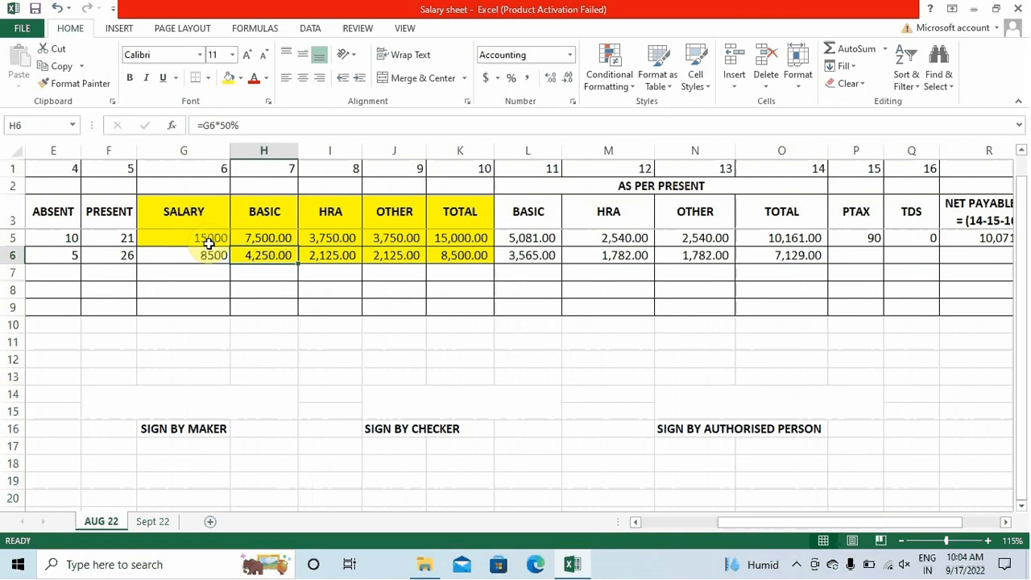
{"action": "key", "text": "Down"}
{"action": "key", "text": "Up"}
{"action": "key", "text": "Right"}
{"action": "key", "text": "Right"}
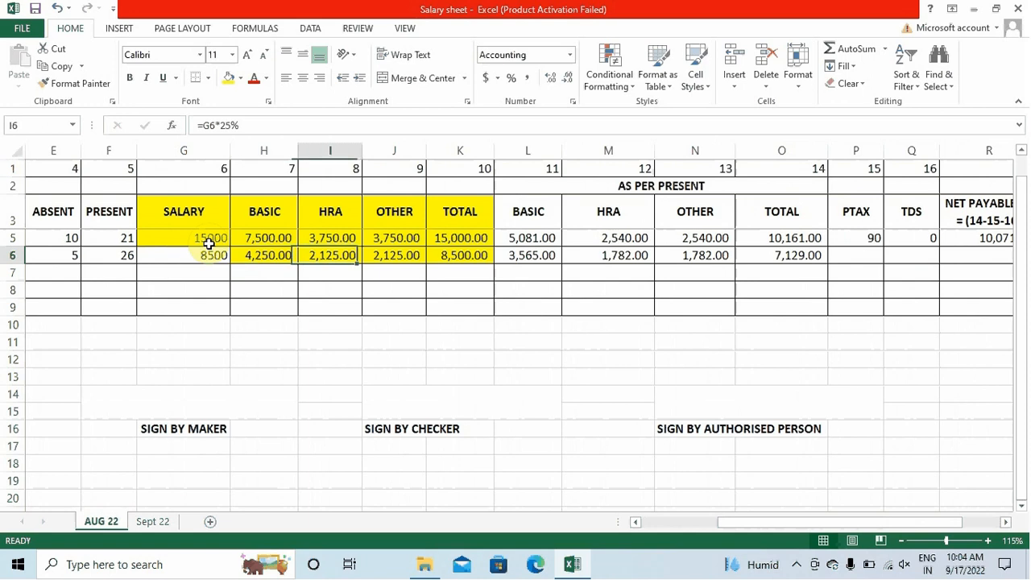
{"action": "key", "text": "Left"}
{"action": "key", "text": "Left"}
{"action": "key", "text": "Right"}
{"action": "key", "text": "Right"}
{"action": "key", "text": "Right"}
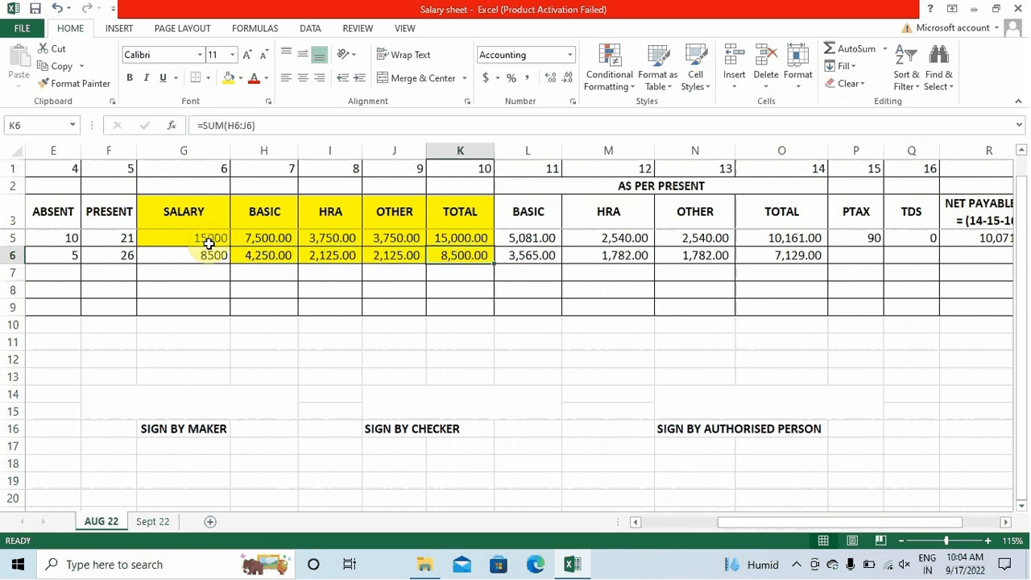
{"action": "key", "text": "Right"}
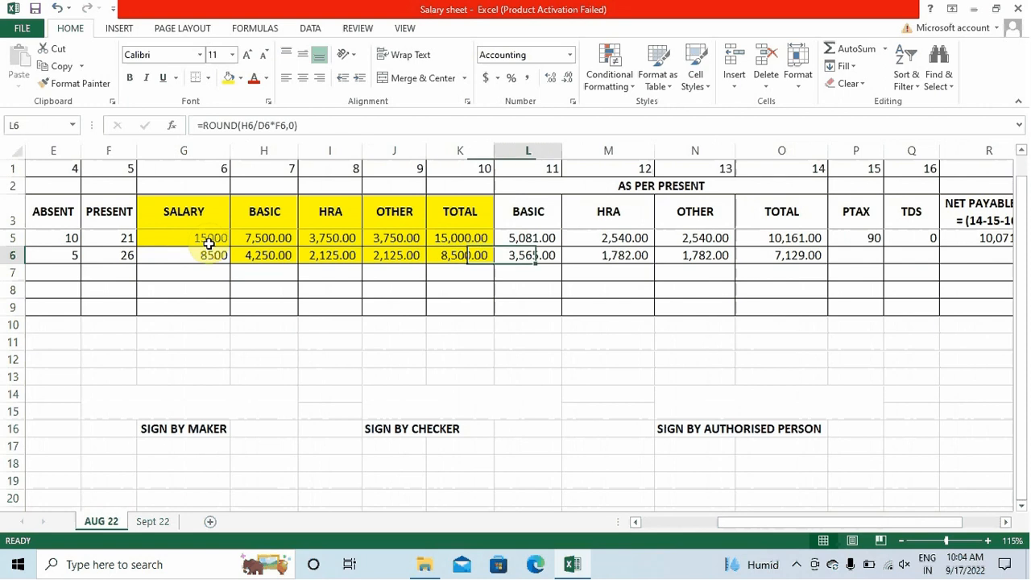
{"action": "key", "text": "Up"}
{"action": "key", "text": "Right"}
{"action": "key", "text": "Right"}
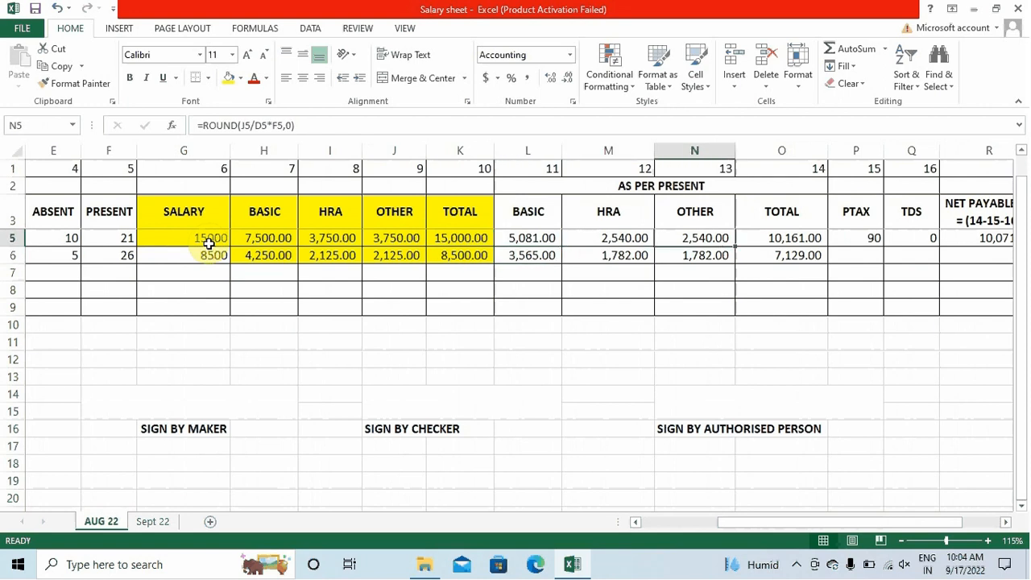
{"action": "key", "text": "Left"}
{"action": "key", "text": "Down"}
{"action": "key", "text": "Left"}
{"action": "key", "text": "shift+Right"}
{"action": "key", "text": "shift+Right"}
{"action": "key", "text": "shift+Right"}
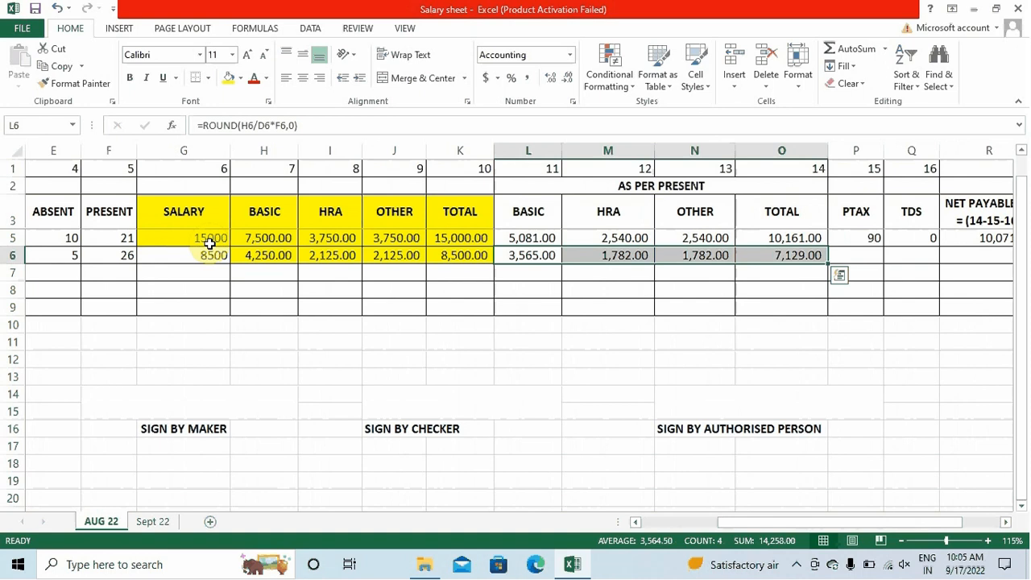
{"action": "key", "text": "Left"}
{"action": "key", "text": "Left"}
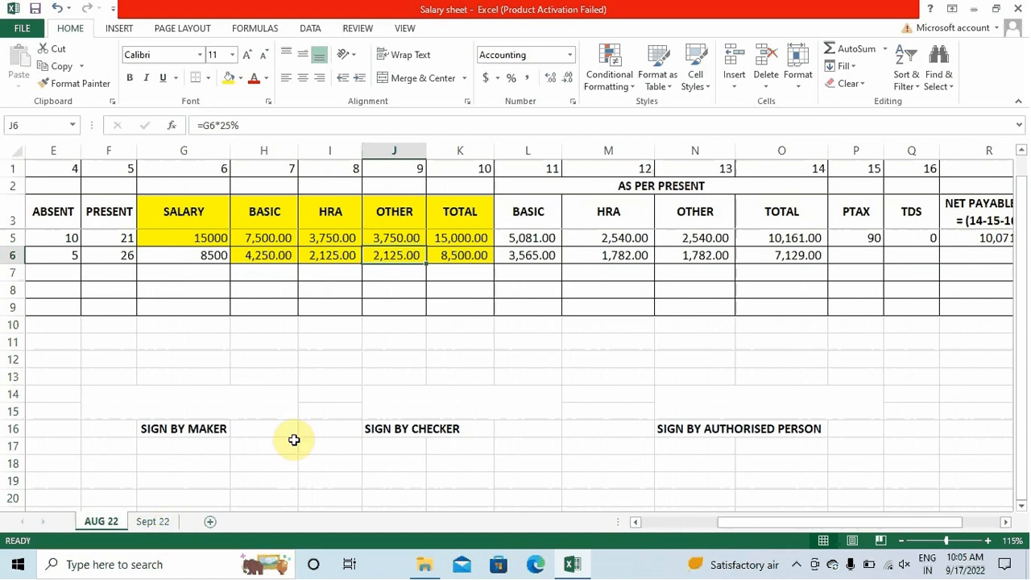
{"action": "left_click_drag", "start_coordinate": [722, 526], "coordinate": [655, 526]}
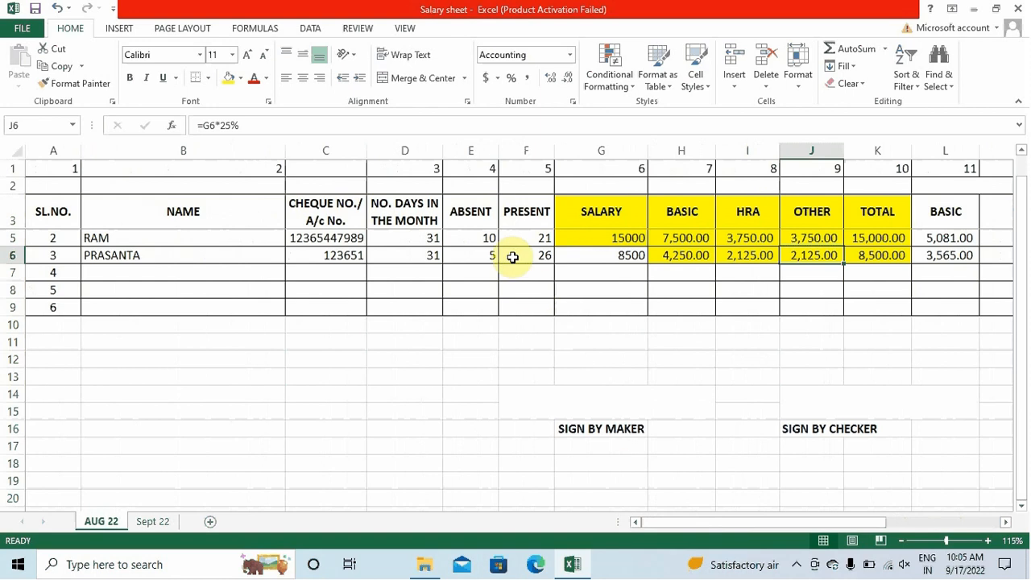
{"action": "left_click", "coordinate": [475, 236]}
{"action": "left_click", "coordinate": [474, 254]}
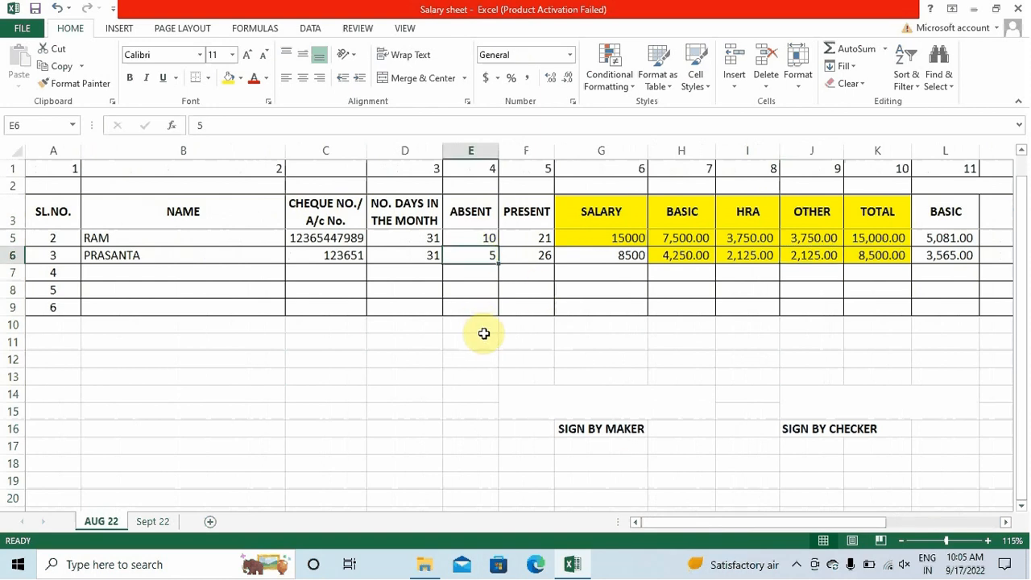
{"action": "key", "text": "Right"}
{"action": "key", "text": "Right"}
{"action": "key", "text": "Right"}
{"action": "key", "text": "Right"}
{"action": "key", "text": "Right"}
{"action": "key", "text": "Right"}
{"action": "key", "text": "Right"}
{"action": "key", "text": "Right"}
{"action": "key", "text": "Right"}
{"action": "key", "text": "Right"}
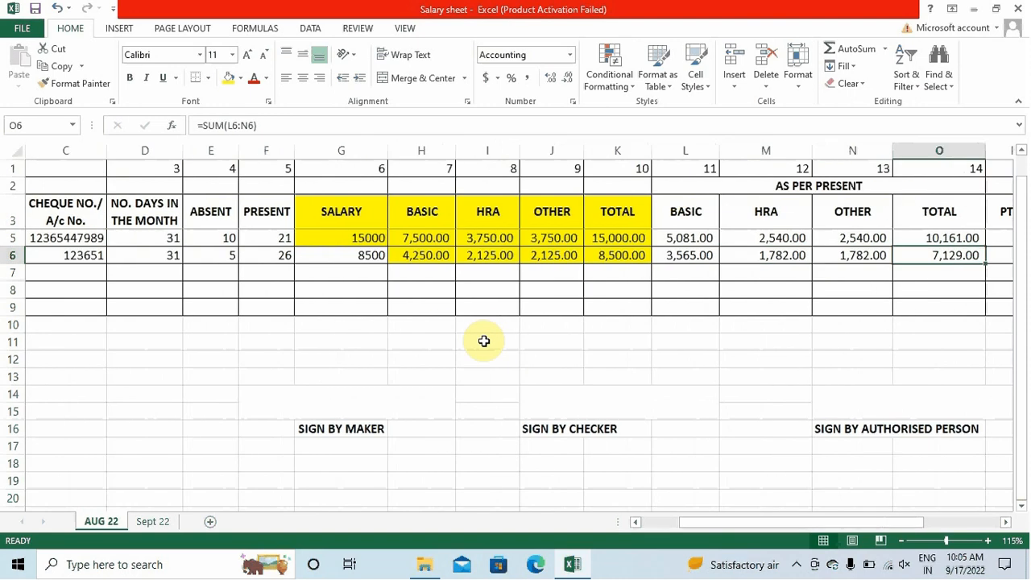
{"action": "key", "text": "Left"}
{"action": "key", "text": "Left"}
{"action": "key", "text": "Left"}
{"action": "key", "text": "Left"}
{"action": "key", "text": "Left"}
{"action": "key", "text": "Left"}
{"action": "key", "text": "Left"}
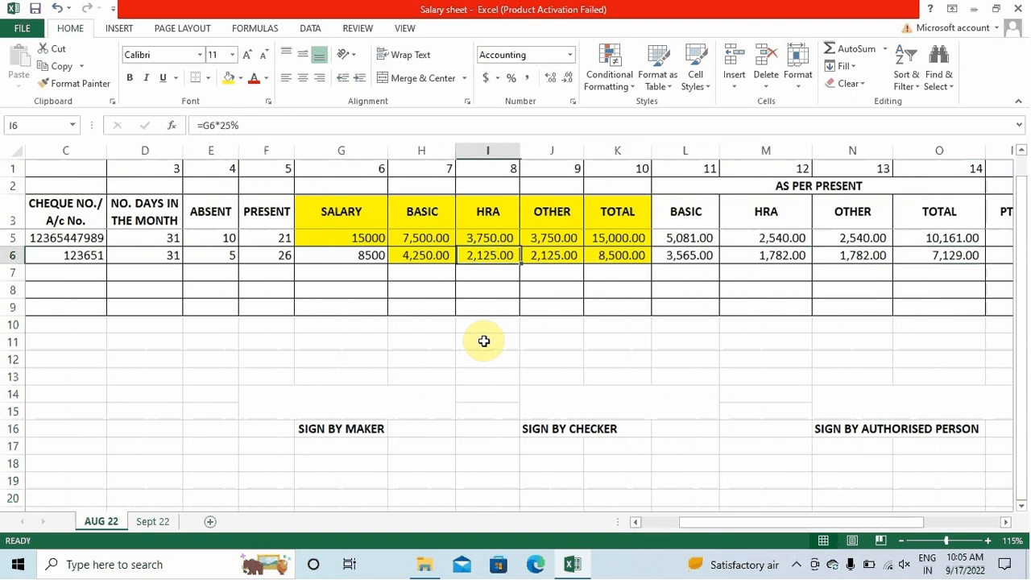
{"action": "key", "text": "Up"}
{"action": "key", "text": "Up"}
{"action": "key", "text": "Down"}
{"action": "key", "text": "Down"}
{"action": "key", "text": "Down"}
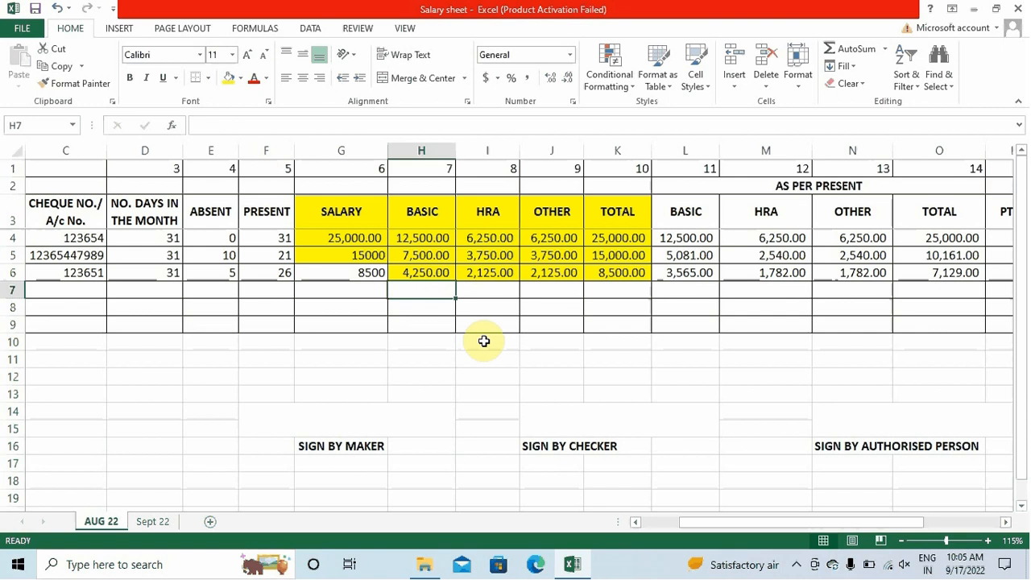
{"action": "key", "text": "Right"}
{"action": "key", "text": "Up"}
{"action": "key", "text": "Up"}
{"action": "key", "text": "Up"}
{"action": "key", "text": "Right"}
{"action": "key", "text": "Right"}
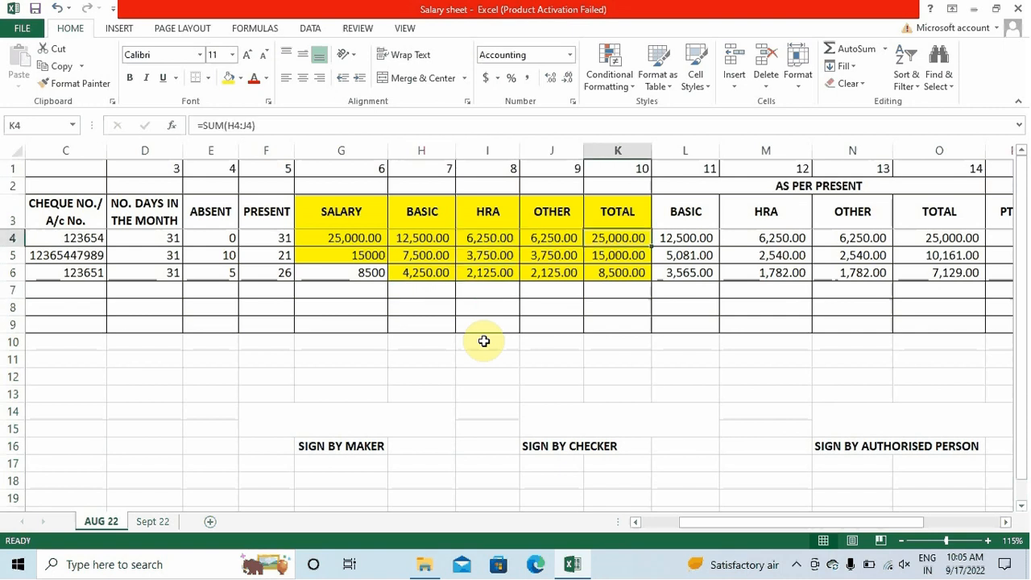
{"action": "key", "text": "Left"}
{"action": "key", "text": "Left"}
{"action": "key", "text": "Left"}
{"action": "key", "text": "Left"}
{"action": "key", "text": "Right"}
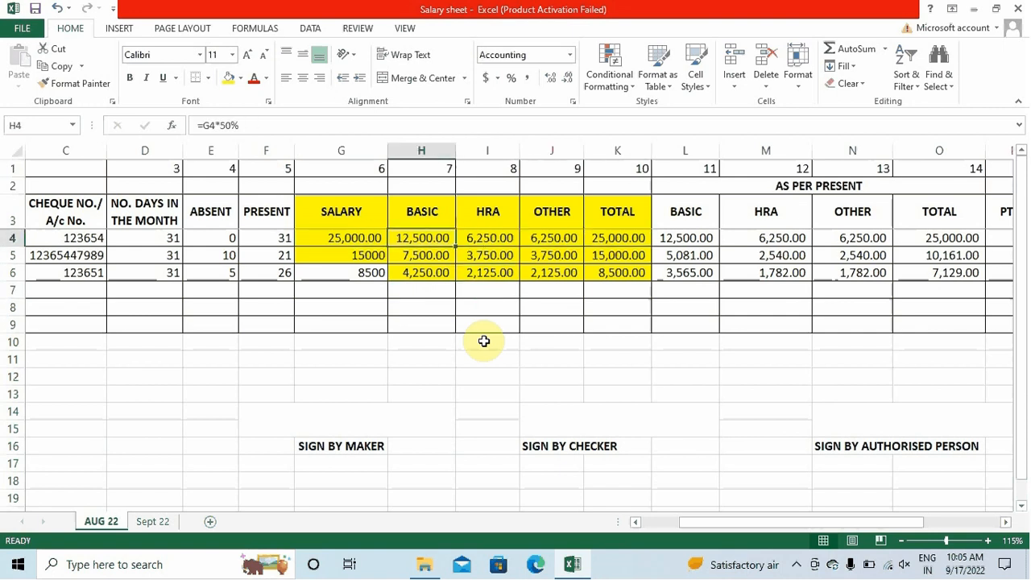
{"action": "key", "text": "Right"}
{"action": "key", "text": "Right"}
{"action": "key", "text": "Right"}
{"action": "key", "text": "Right"}
{"action": "key", "text": "Right"}
{"action": "key", "text": "Right"}
{"action": "key", "text": "Right"}
{"action": "key", "text": "Right"}
{"action": "key", "text": "Right"}
{"action": "key", "text": "Right"}
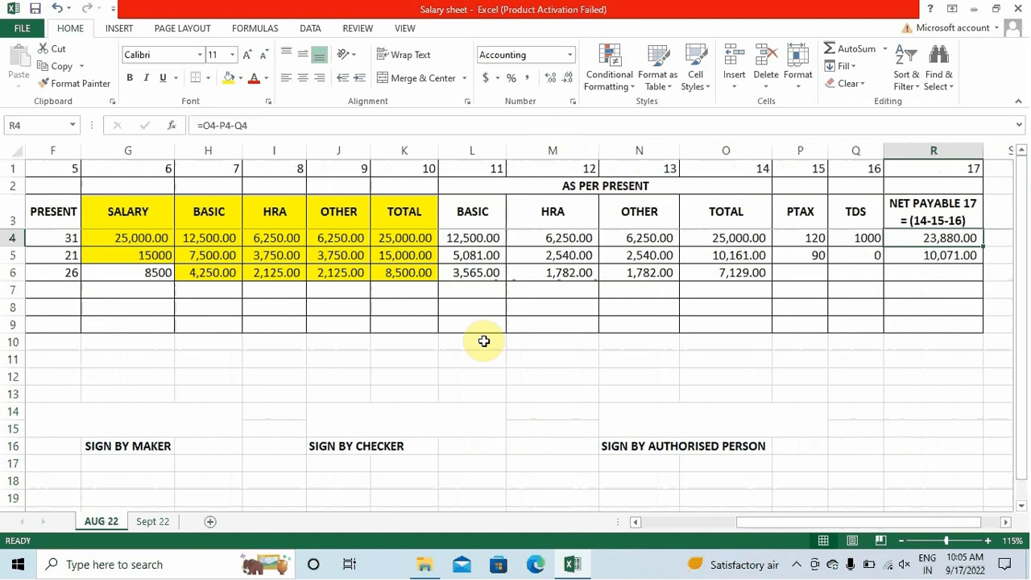
{"action": "key", "text": "Left"}
{"action": "key", "text": "Left"}
{"action": "key", "text": "Down"}
{"action": "key", "text": "Down"}
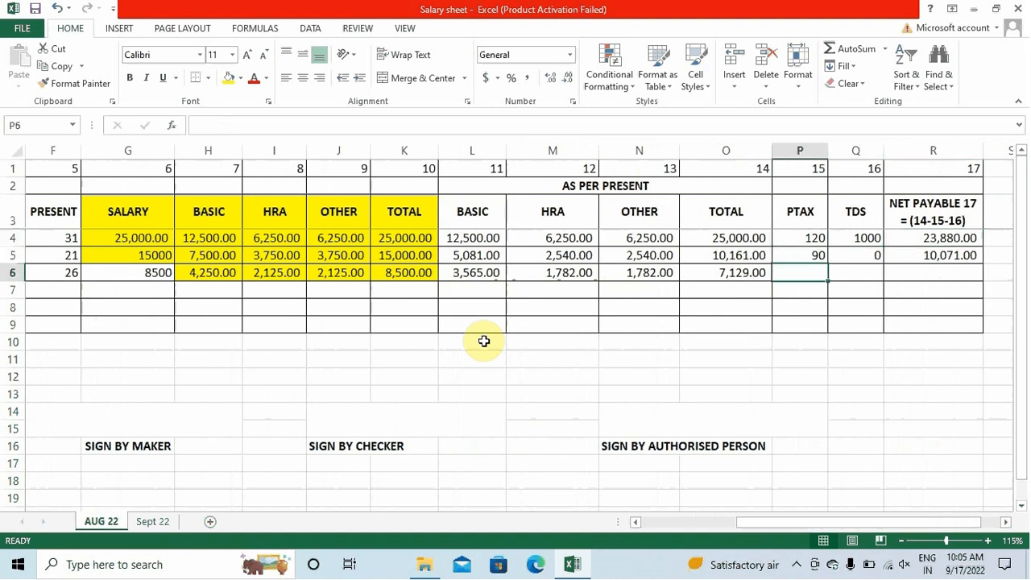
{"action": "key", "text": "Up"}
{"action": "key", "text": "Left"}
{"action": "key", "text": "Left"}
{"action": "key", "text": "Left"}
{"action": "key", "text": "Left"}
{"action": "key", "text": "Left"}
{"action": "key", "text": "Left"}
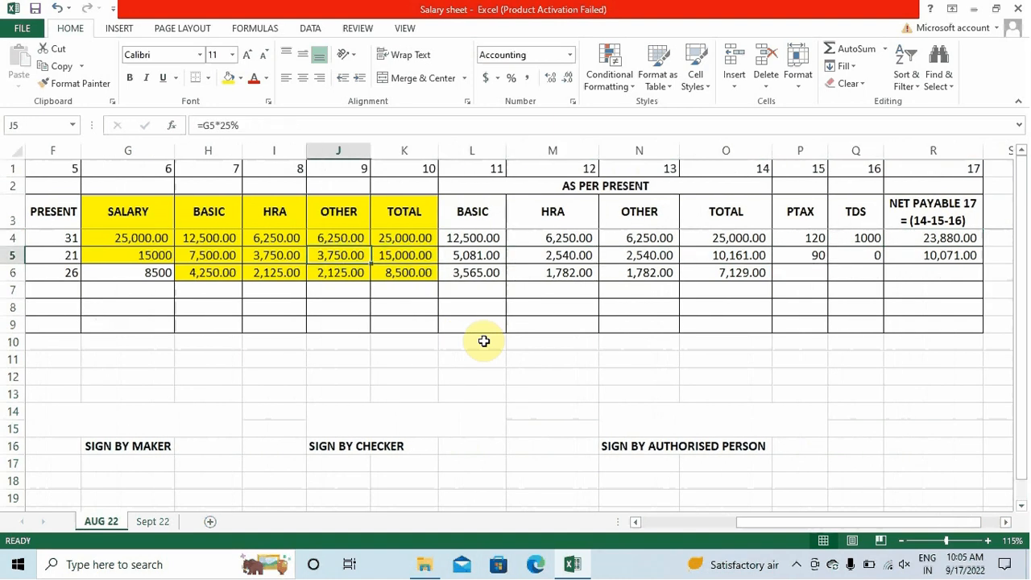
{"action": "key", "text": "Left"}
{"action": "key", "text": "Left"}
{"action": "key", "text": "Left"}
{"action": "key", "text": "Left"}
{"action": "key", "text": "Right"}
{"action": "key", "text": "Right"}
{"action": "key", "text": "Right"}
{"action": "key", "text": "Right"}
{"action": "key", "text": "Right"}
{"action": "key", "text": "Right"}
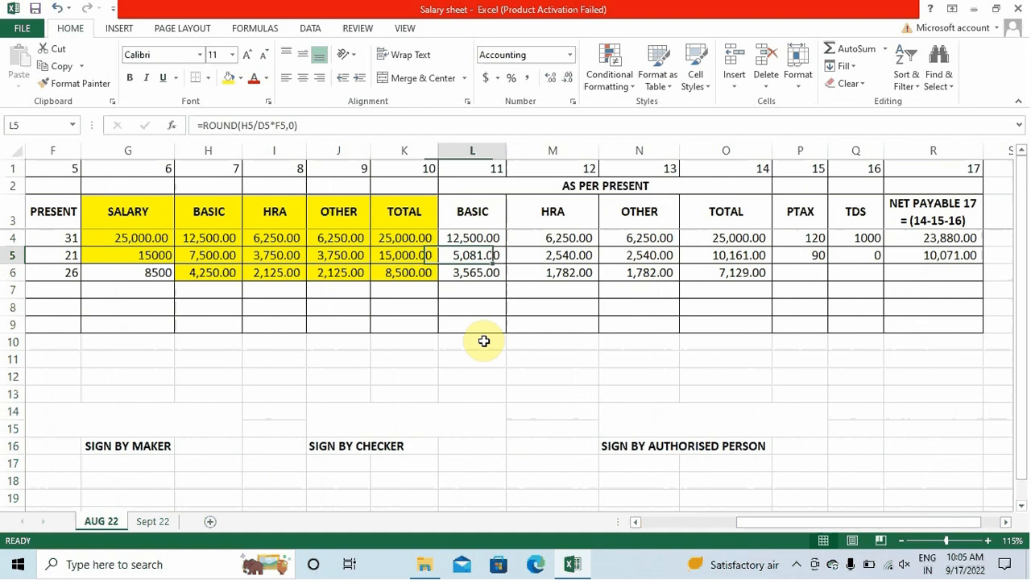
{"action": "key", "text": "Right"}
{"action": "key", "text": "Right"}
{"action": "key", "text": "Right"}
{"action": "key", "text": "Up"}
{"action": "key", "text": "Up"}
{"action": "key", "text": "Down"}
{"action": "key", "text": "Down"}
{"action": "key", "text": "Down"}
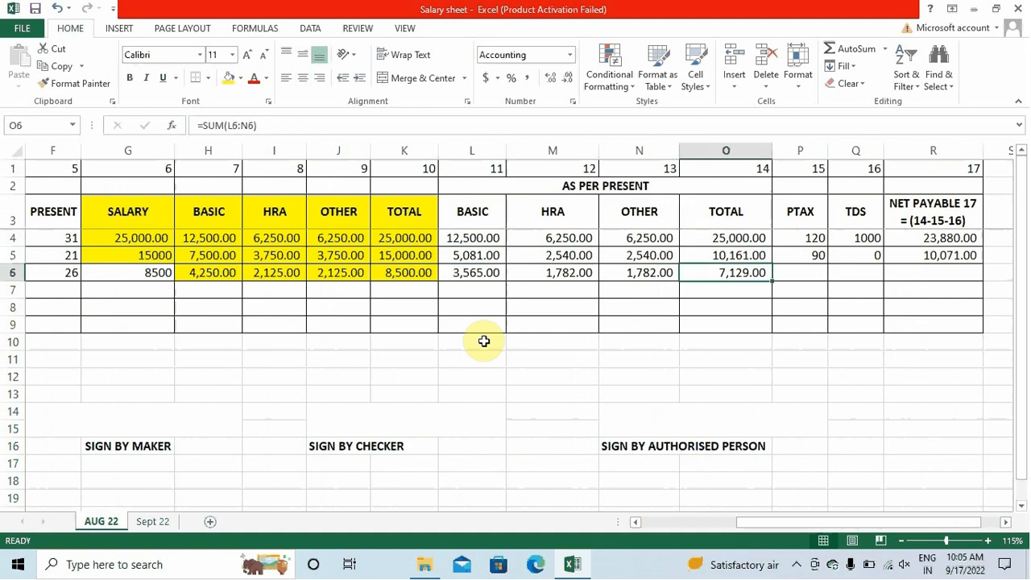
{"action": "key", "text": "Right"}
{"action": "key", "text": "Right"}
{"action": "key", "text": "Up"}
{"action": "key", "text": "Left"}
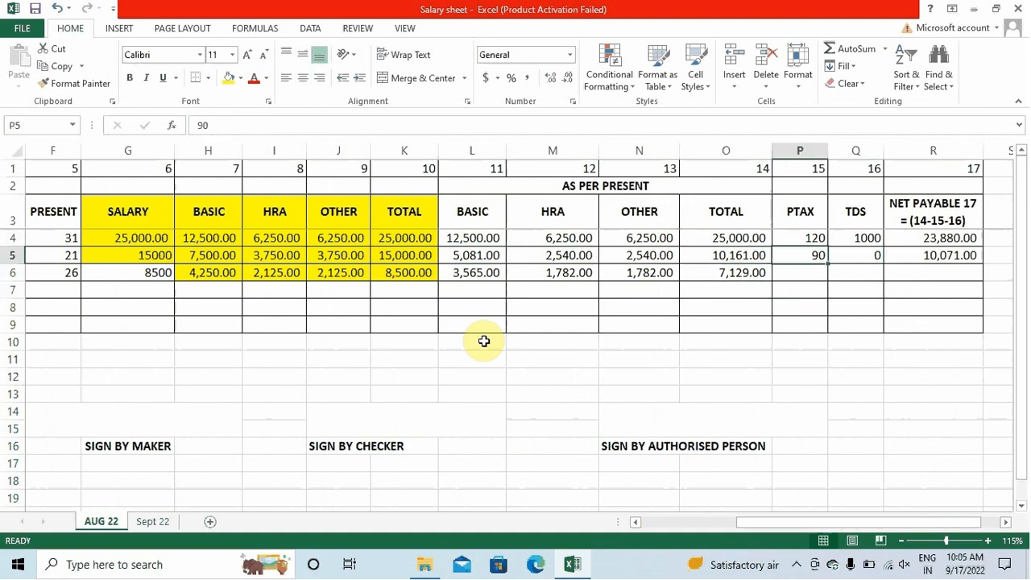
{"action": "key", "text": "Down"}
{"action": "key", "text": "Up"}
{"action": "key", "text": "Up"}
{"action": "key", "text": "Down"}
Enter PTAX 0 and TDS 0 in P6:Q6 and fill the =O6-P6-Q6 formula into R6
{"action": "key", "text": "Down"}
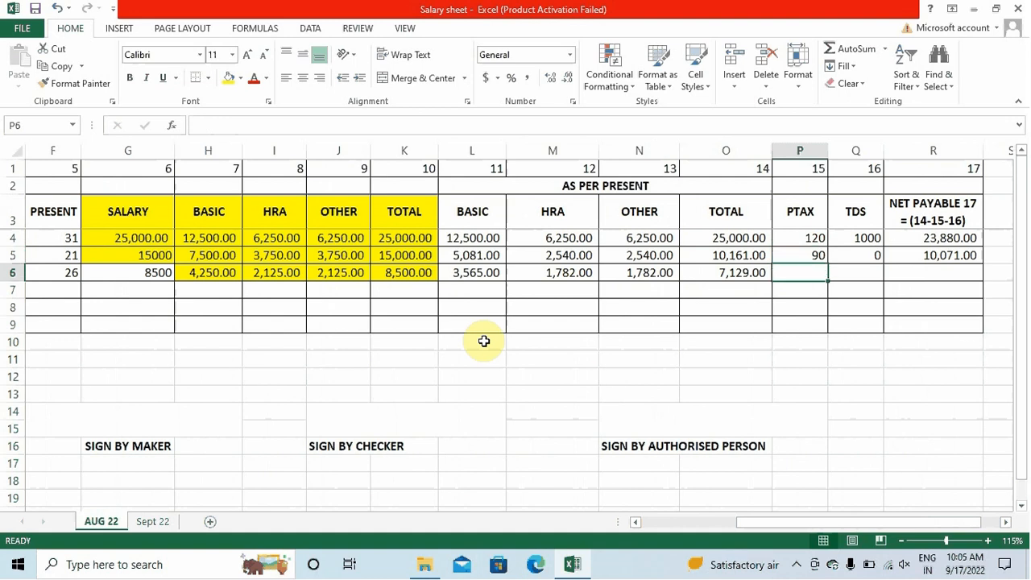
{"action": "key", "text": "Up"}
{"action": "key", "text": "Down"}
{"action": "type", "text": "0"}
{"action": "key", "text": "Tab"}
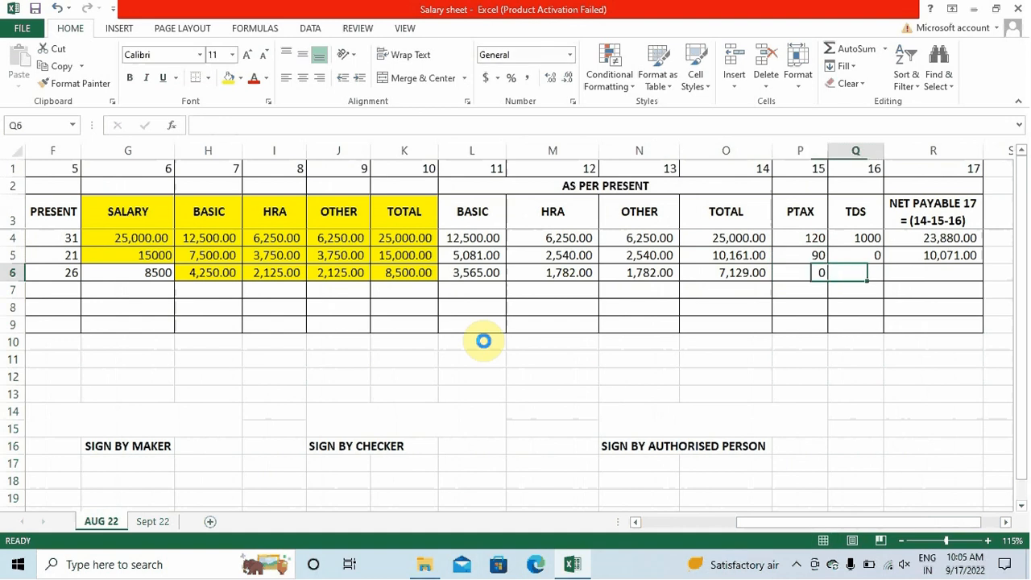
{"action": "type", "text": "0"}
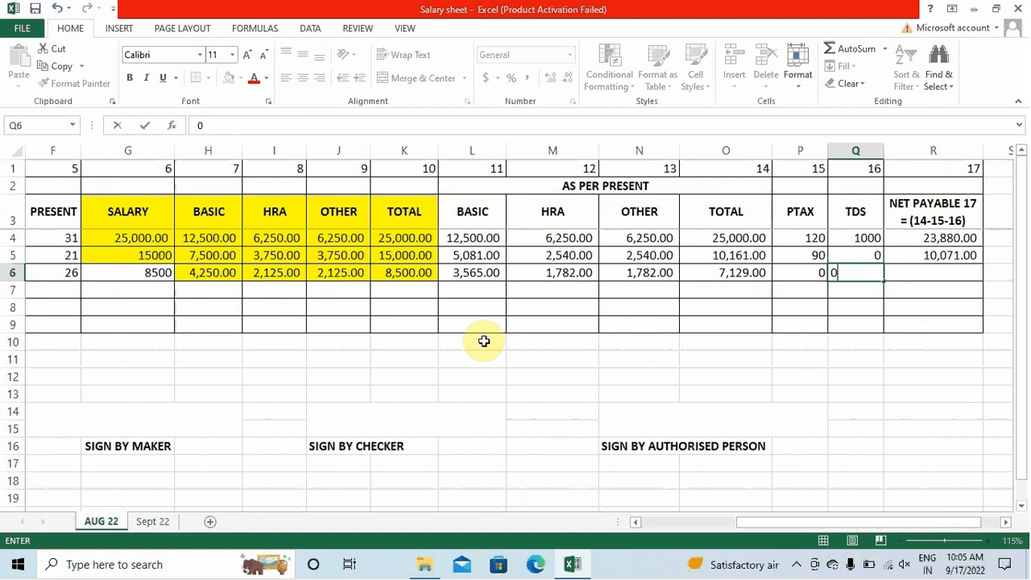
{"action": "key", "text": "Tab"}
{"action": "key", "text": "ctrl+d"}
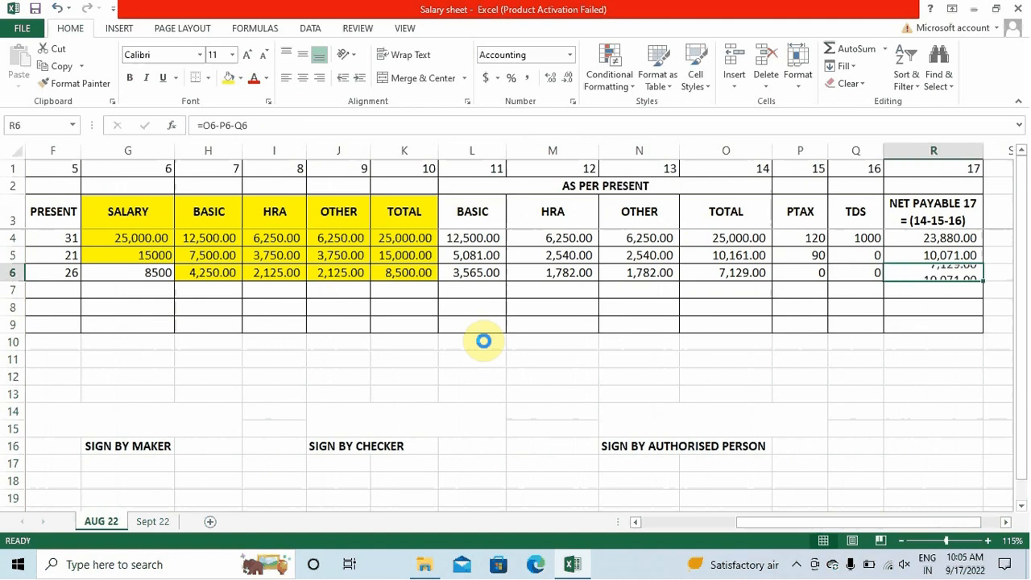
{"action": "key", "text": "Left"}
{"action": "key", "text": "Left"}
{"action": "key", "text": "Left"}
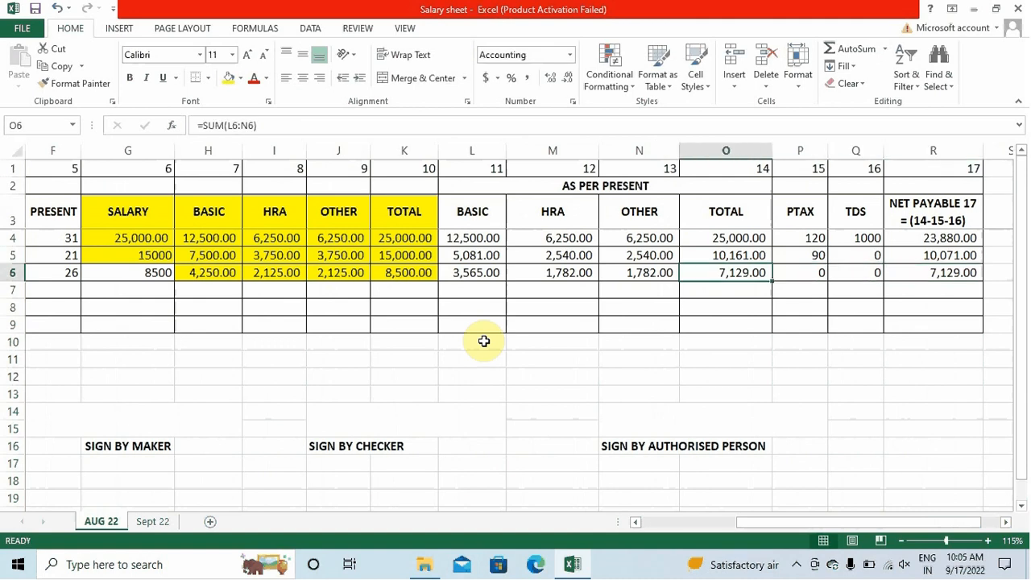
{"action": "key", "text": "Right"}
{"action": "key", "text": "Right"}
{"action": "key", "text": "Right"}
{"action": "key", "text": "Left"}
{"action": "key", "text": "Left"}
{"action": "key", "text": "Left"}
{"action": "key", "text": "Right"}
{"action": "key", "text": "Right"}
{"action": "key", "text": "Right"}
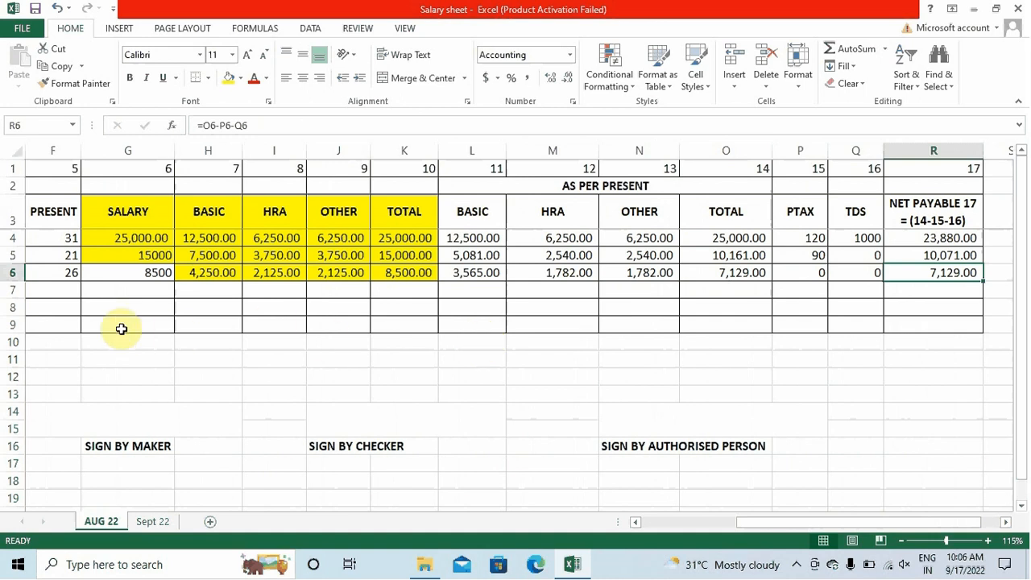
Fill salary cell G6 yellow and check the PTAX, TDS and net payable values in row 6
{"action": "left_click", "coordinate": [140, 274]}
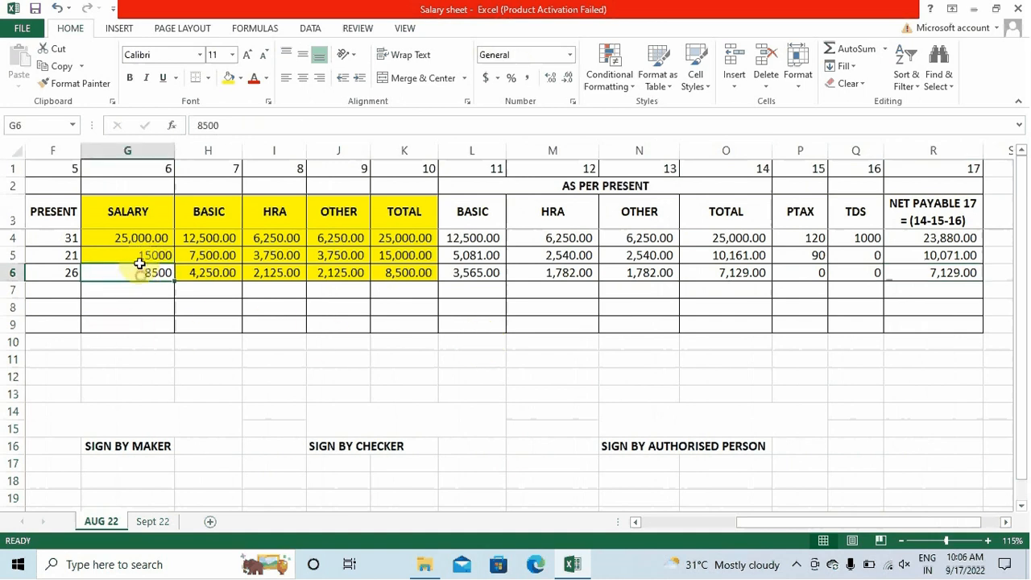
{"action": "left_click", "coordinate": [229, 78]}
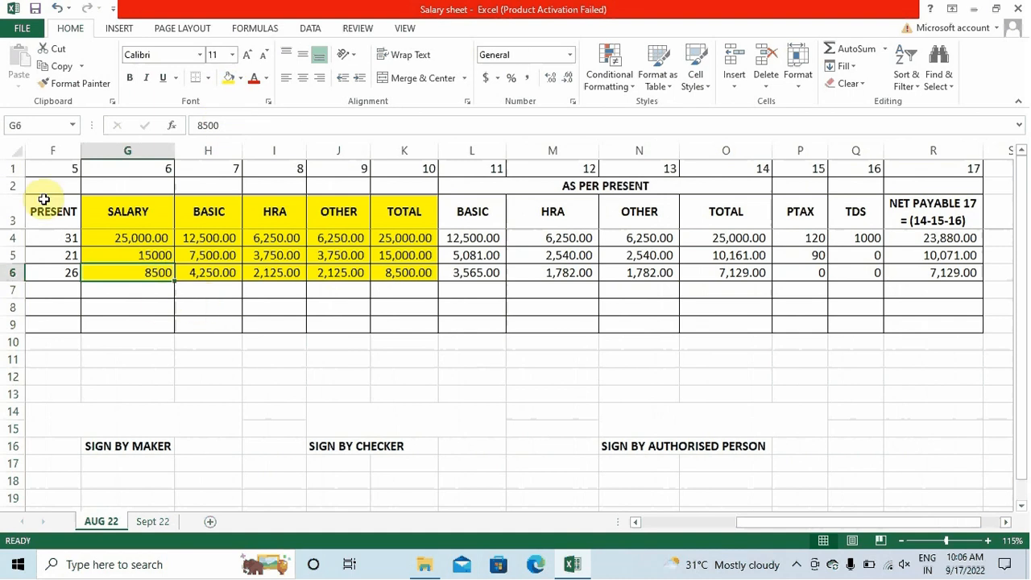
{"action": "left_click_drag", "start_coordinate": [853, 524], "coordinate": [914, 506]}
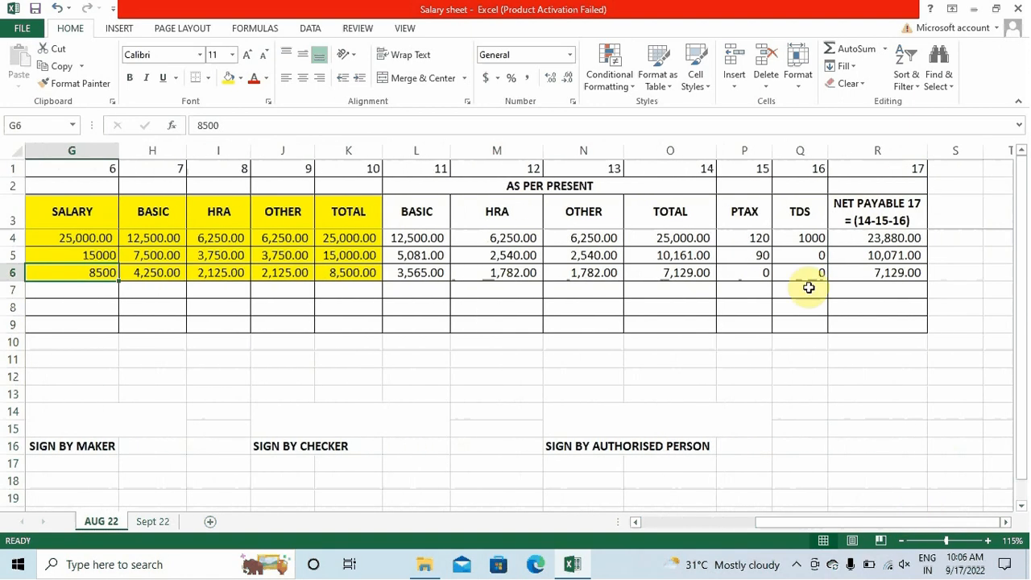
{"action": "left_click", "coordinate": [743, 273]}
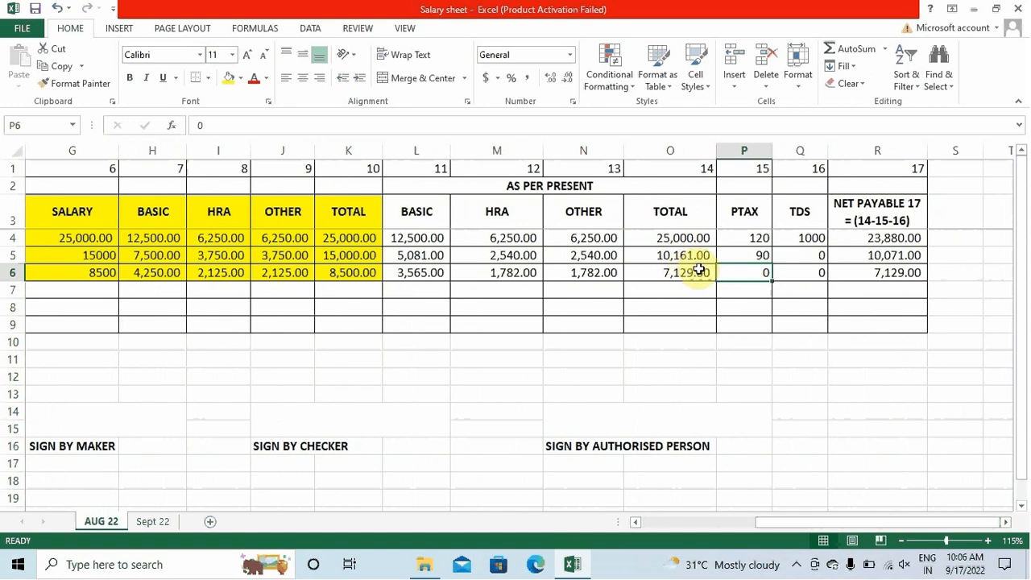
{"action": "left_click", "coordinate": [803, 278]}
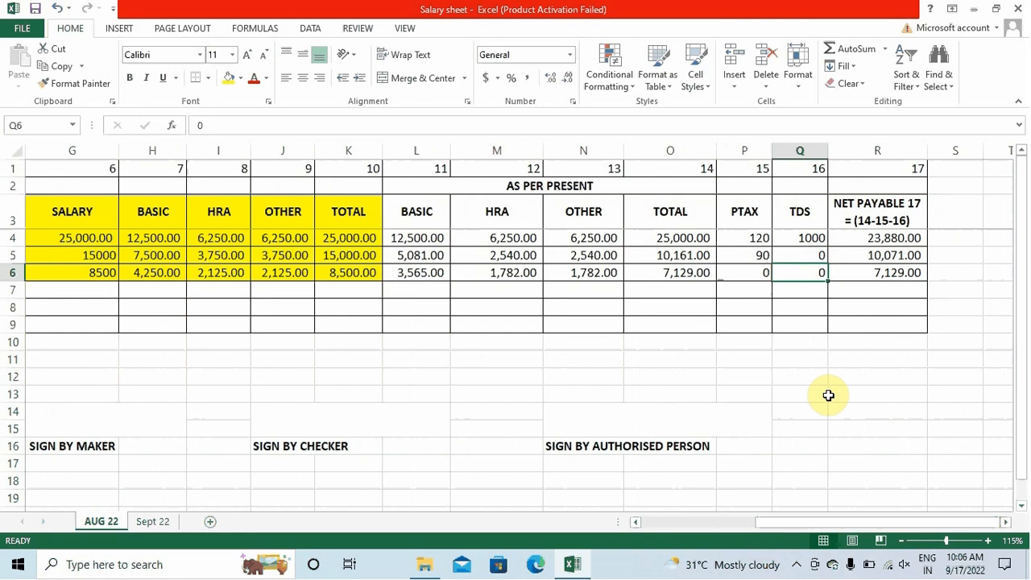
{"action": "left_click", "coordinate": [862, 272]}
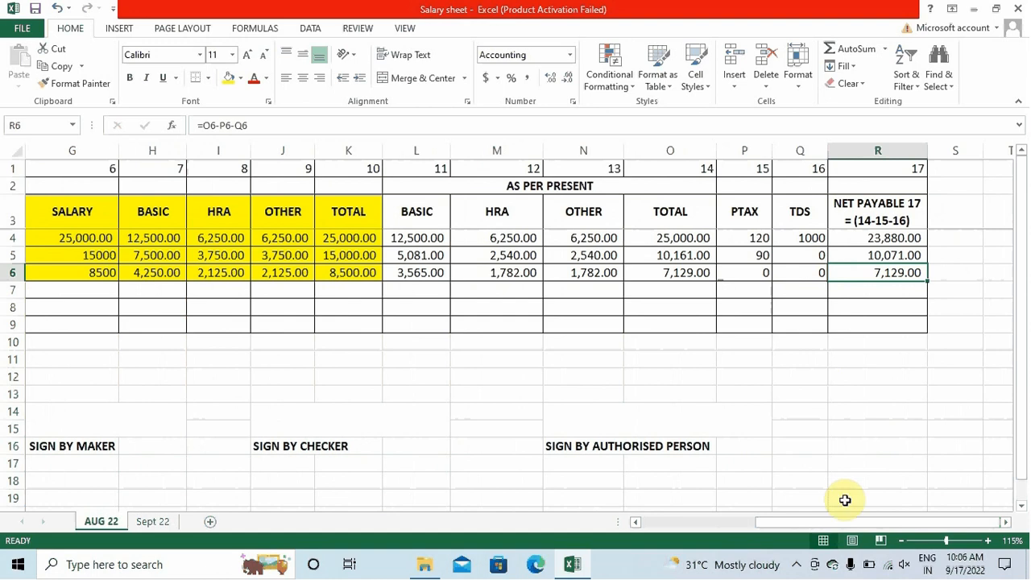
{"action": "left_click_drag", "start_coordinate": [845, 522], "coordinate": [667, 546]}
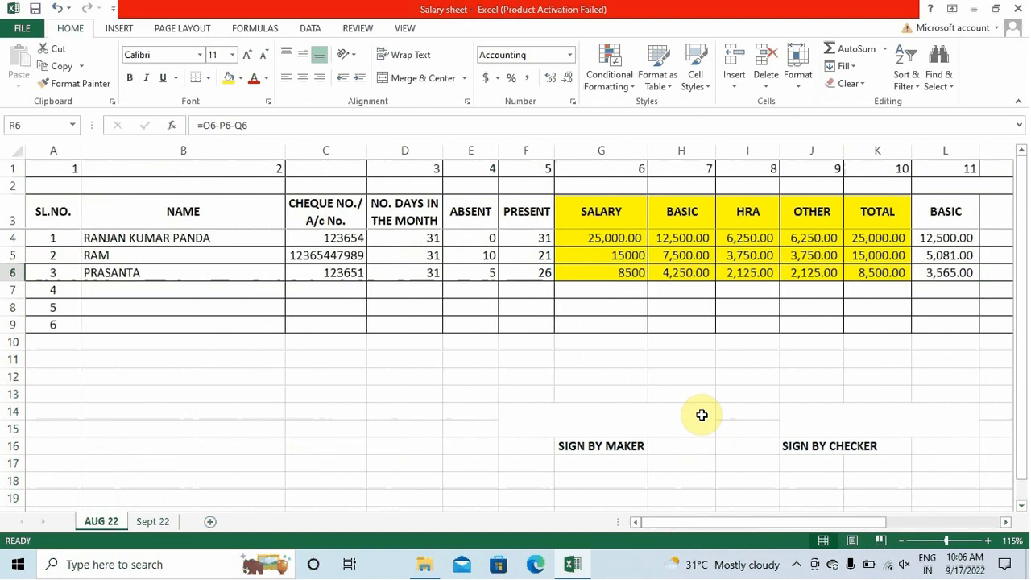
Set the G3:K6 salary block to No Fill
{"action": "scroll", "coordinate": [702, 414], "scroll_direction": "down", "scroll_amount": 3}
{"action": "scroll", "coordinate": [702, 415], "scroll_direction": "up", "scroll_amount": 1}
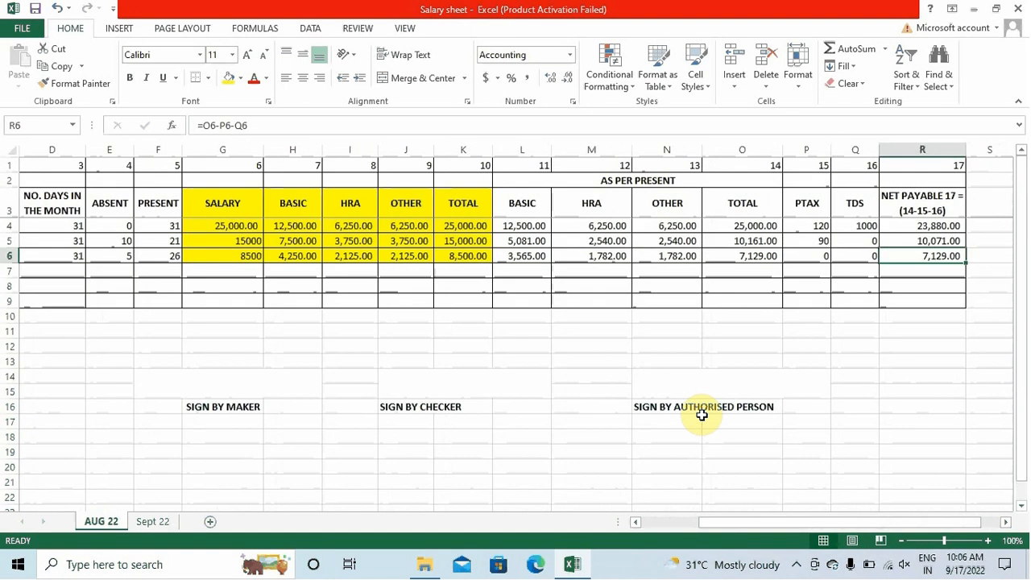
{"action": "left_click_drag", "start_coordinate": [746, 522], "coordinate": [488, 550]}
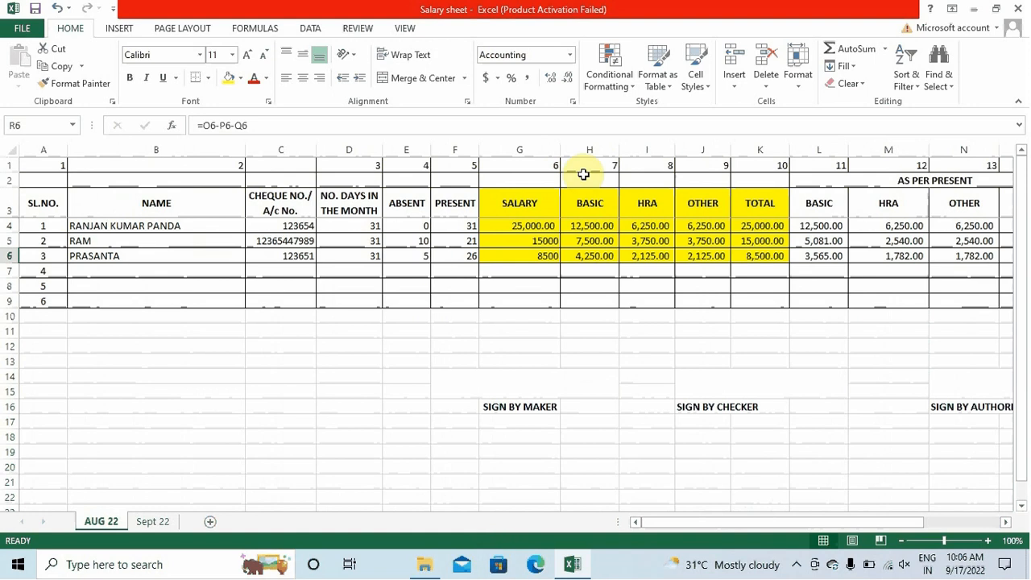
{"action": "left_click_drag", "start_coordinate": [497, 210], "coordinate": [716, 225]}
{"action": "left_click_drag", "start_coordinate": [749, 243], "coordinate": [754, 255]}
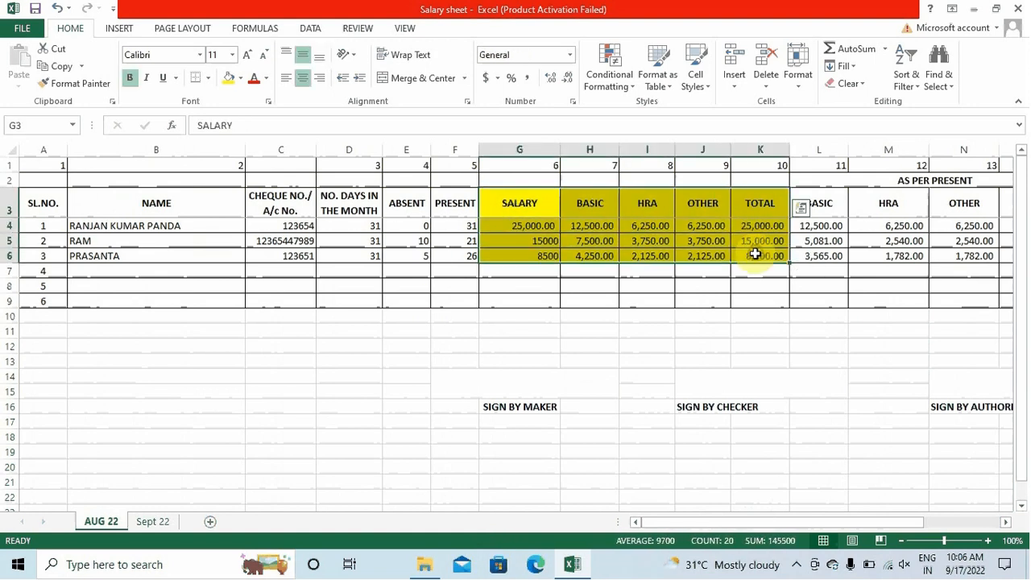
{"action": "left_click", "coordinate": [241, 78]}
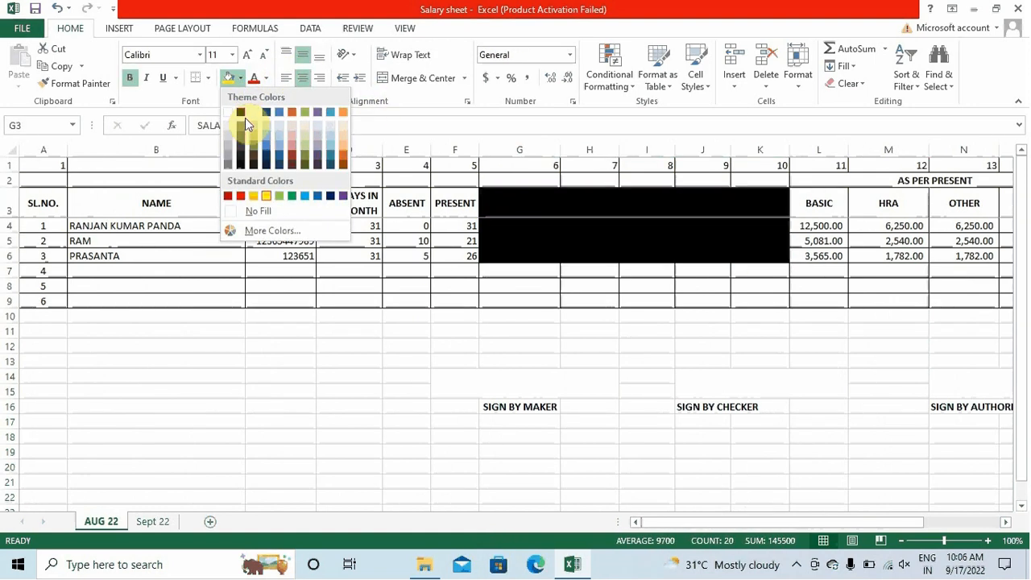
{"action": "left_click", "coordinate": [269, 212]}
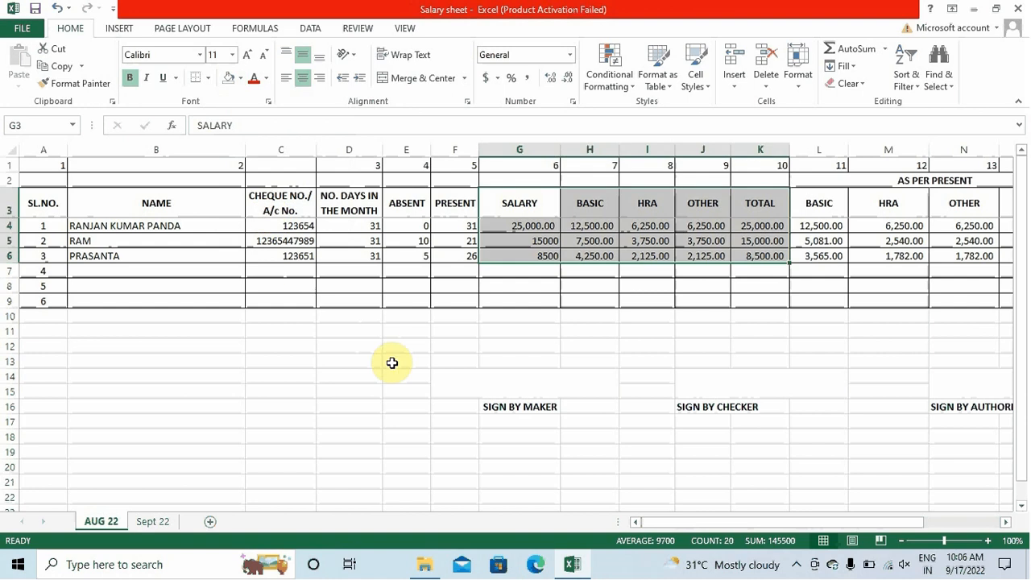
{"action": "left_click", "coordinate": [270, 392]}
Fill the whole row 3 header range with a tan theme colour
{"action": "left_click_drag", "start_coordinate": [46, 206], "coordinate": [994, 202]}
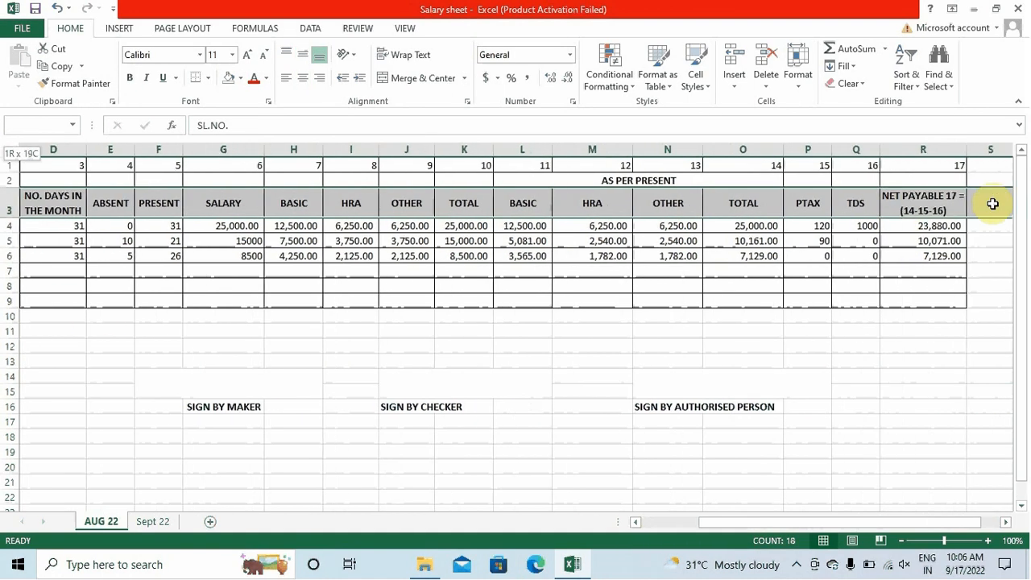
{"action": "left_click", "coordinate": [241, 79]}
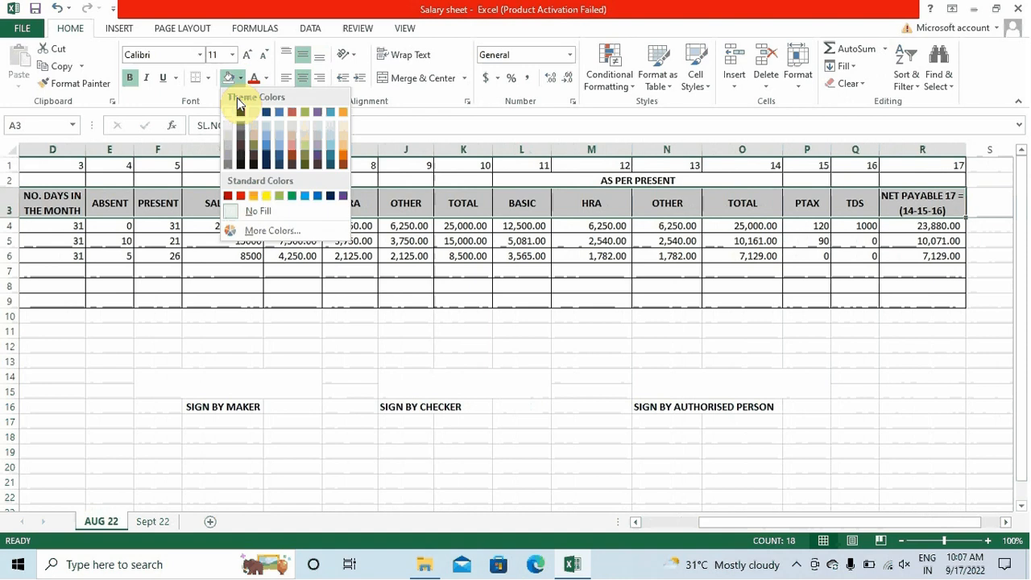
{"action": "left_click", "coordinate": [250, 133]}
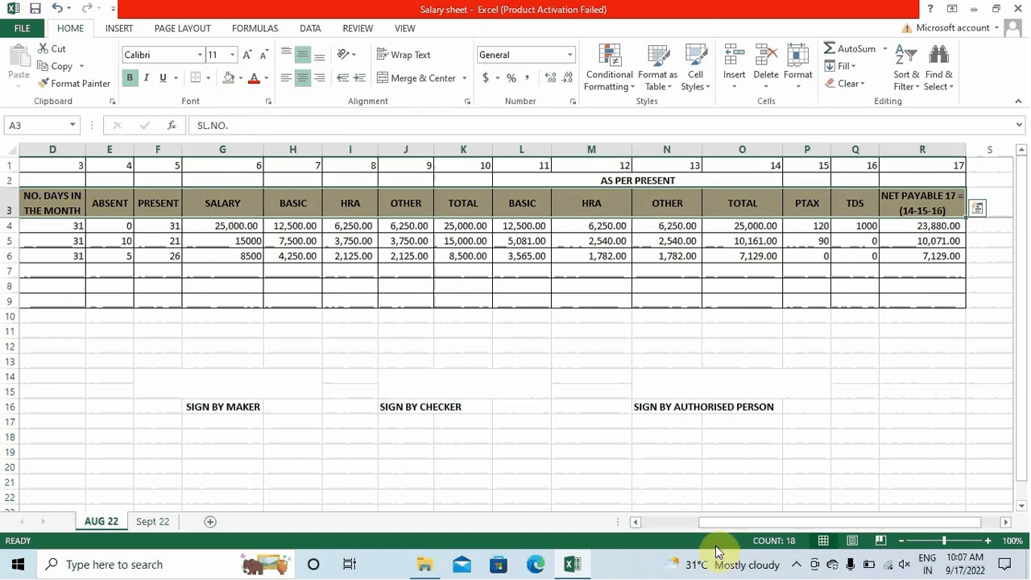
{"action": "left_click_drag", "start_coordinate": [725, 522], "coordinate": [667, 523]}
{"action": "left_click", "coordinate": [143, 364]}
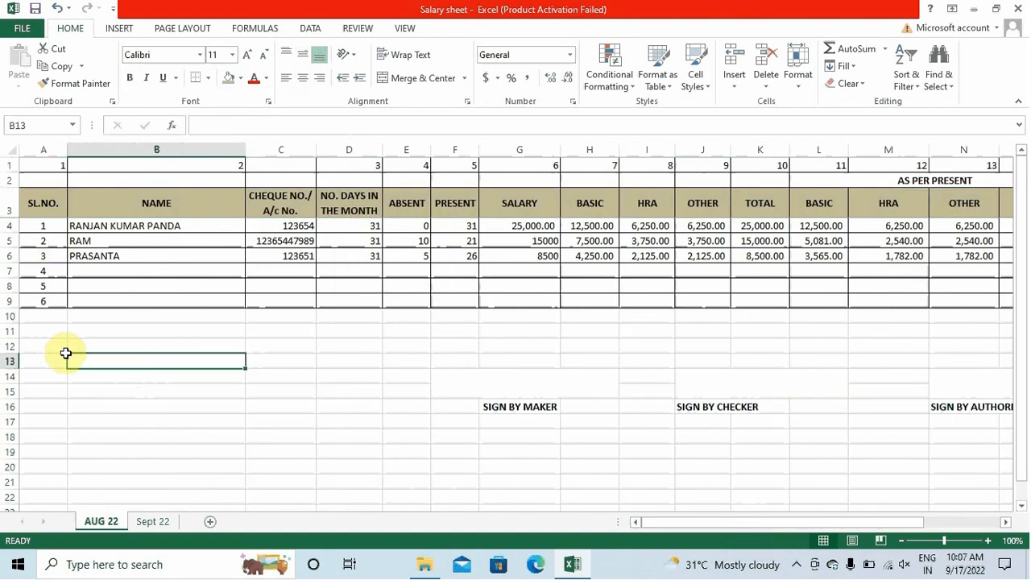
{"action": "left_click", "coordinate": [369, 458]}
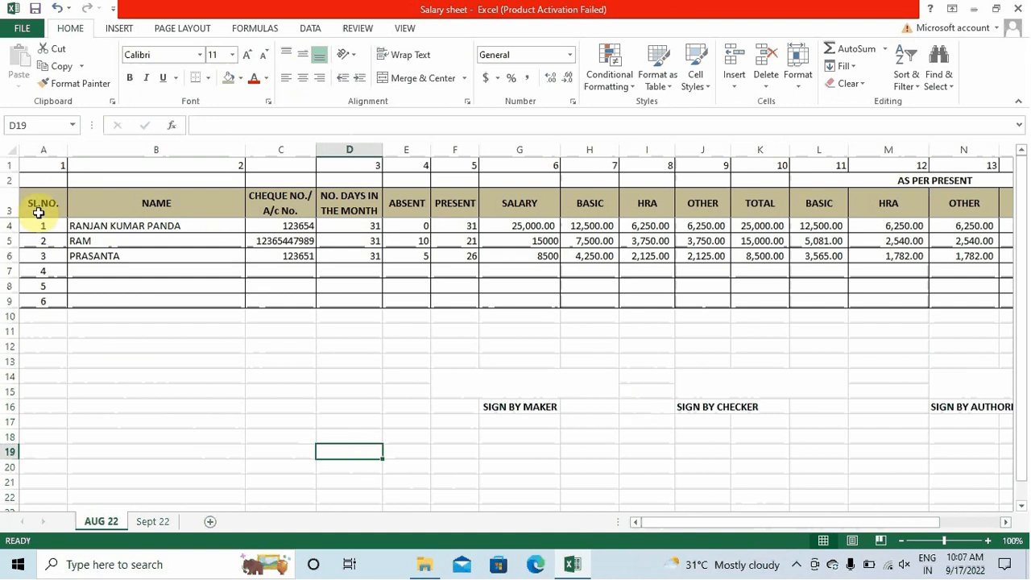
{"action": "scroll", "coordinate": [633, 446], "scroll_direction": "up", "scroll_amount": 2, "text": "ctrl"}
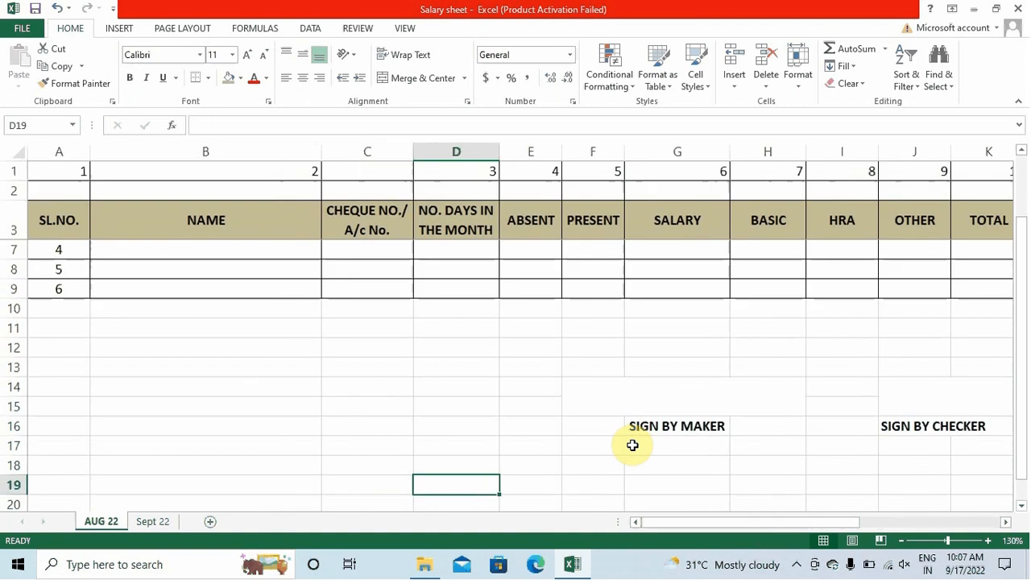
{"action": "left_click_drag", "start_coordinate": [1023, 354], "coordinate": [1022, 170]}
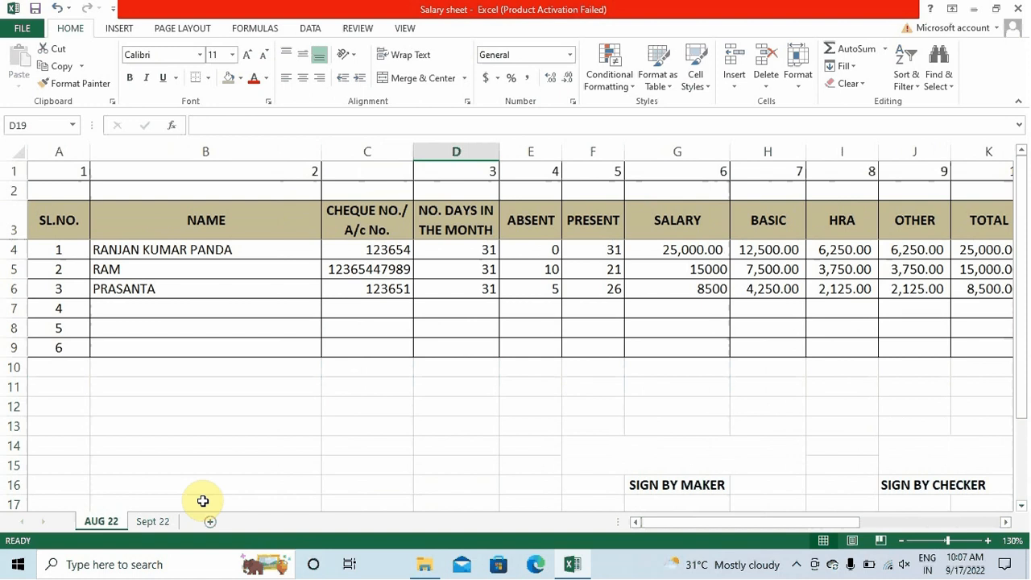
{"action": "left_click_drag", "start_coordinate": [681, 522], "coordinate": [690, 557]}
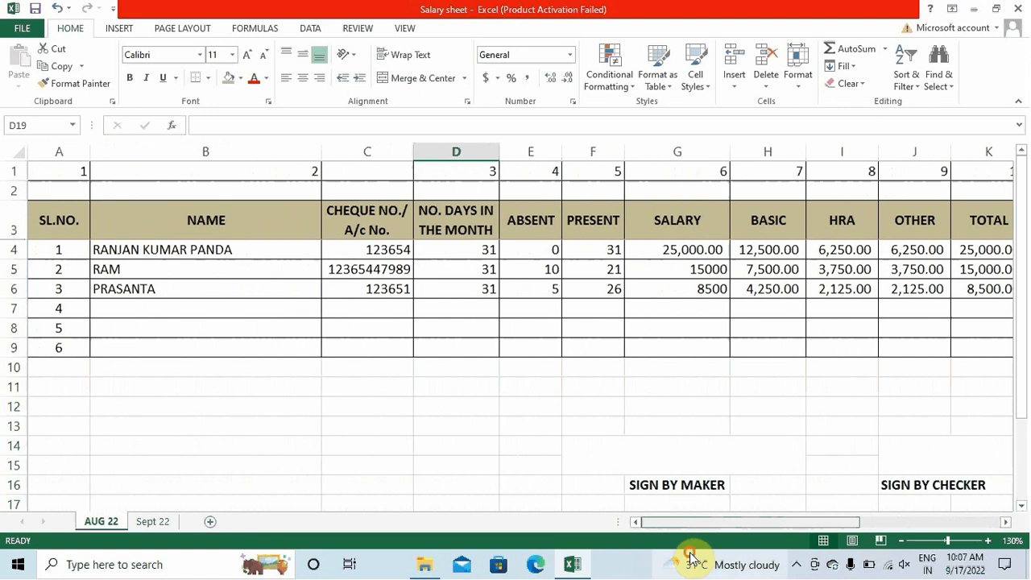
{"action": "left_click", "coordinate": [385, 253]}
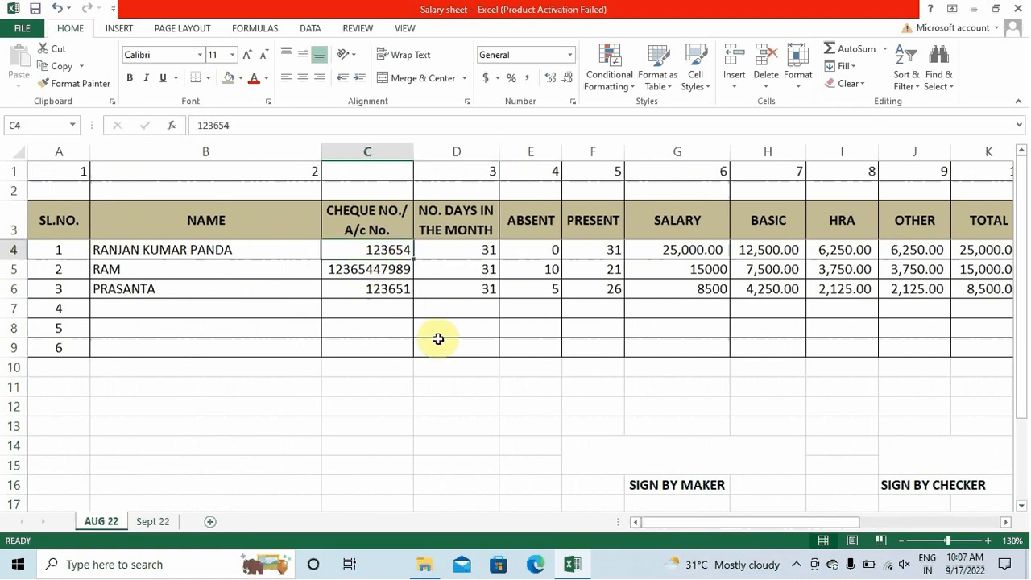
Format salaries G5:G6 as Accounting so they read 15,000.00 and 8,500.00
{"action": "key", "text": "Right"}
{"action": "key", "text": "Right"}
{"action": "key", "text": "Right"}
{"action": "key", "text": "Right"}
{"action": "key", "text": "Right"}
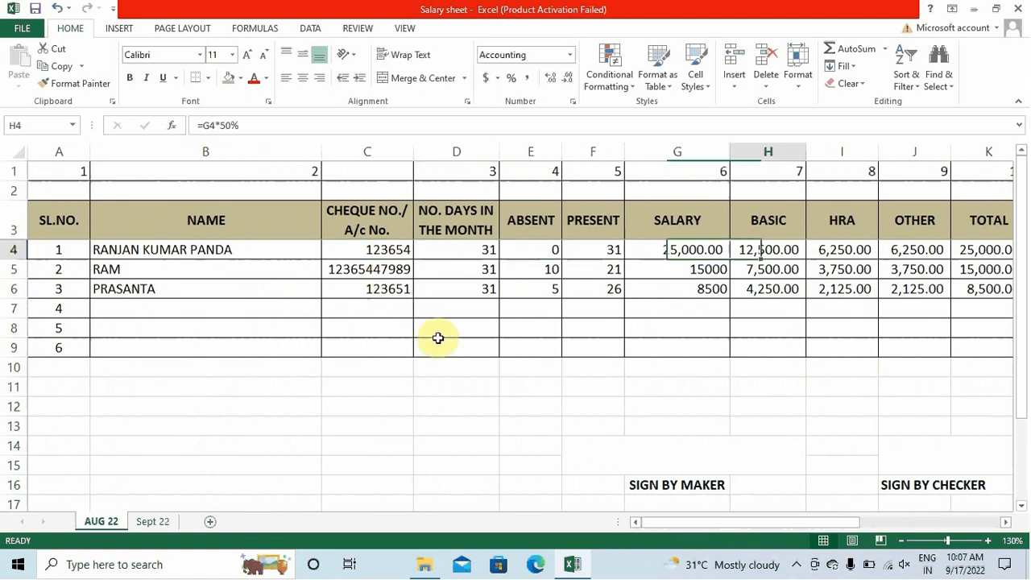
{"action": "key", "text": "Left"}
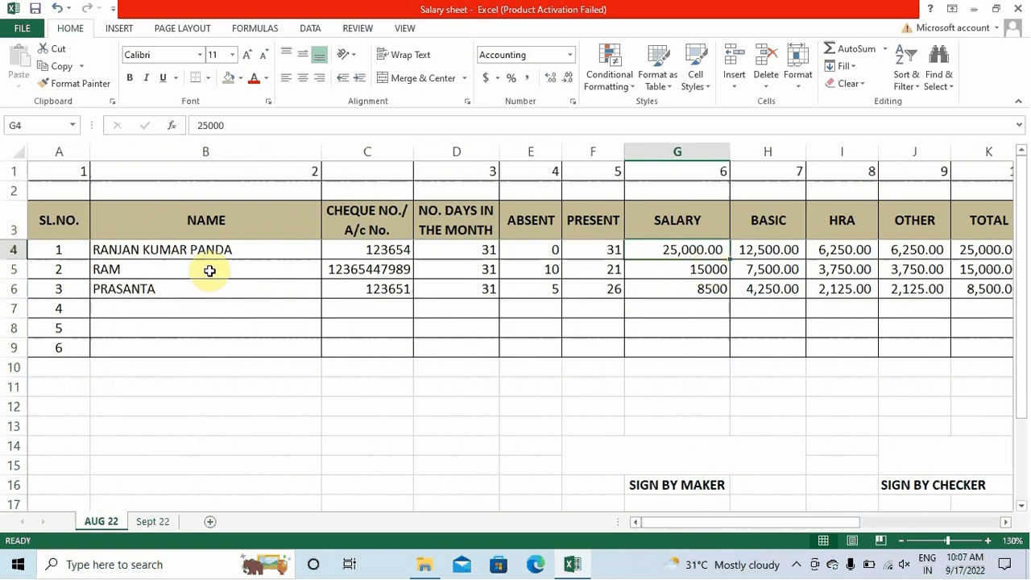
{"action": "left_click_drag", "start_coordinate": [653, 269], "coordinate": [231, 292]}
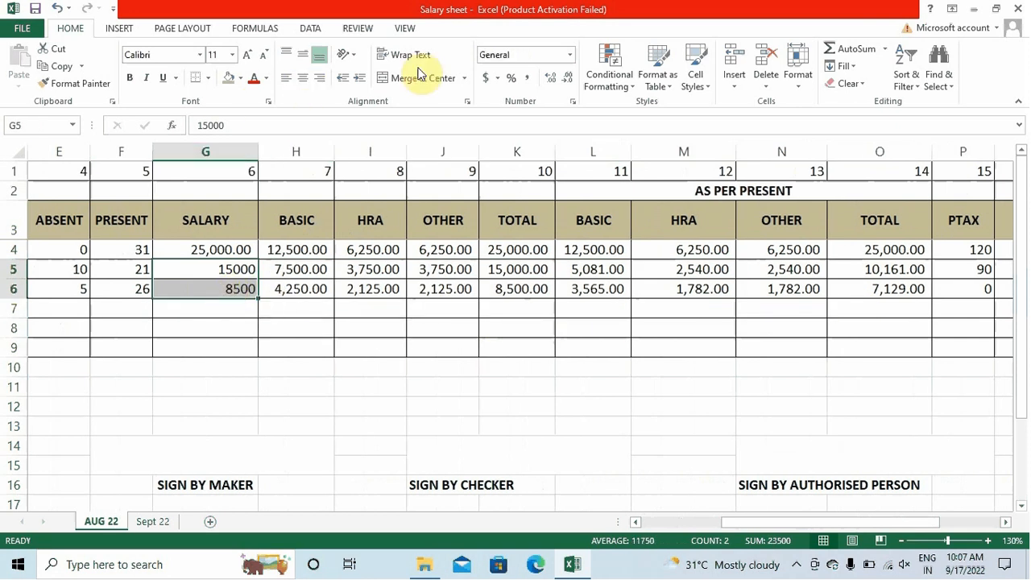
{"action": "left_click", "coordinate": [526, 77]}
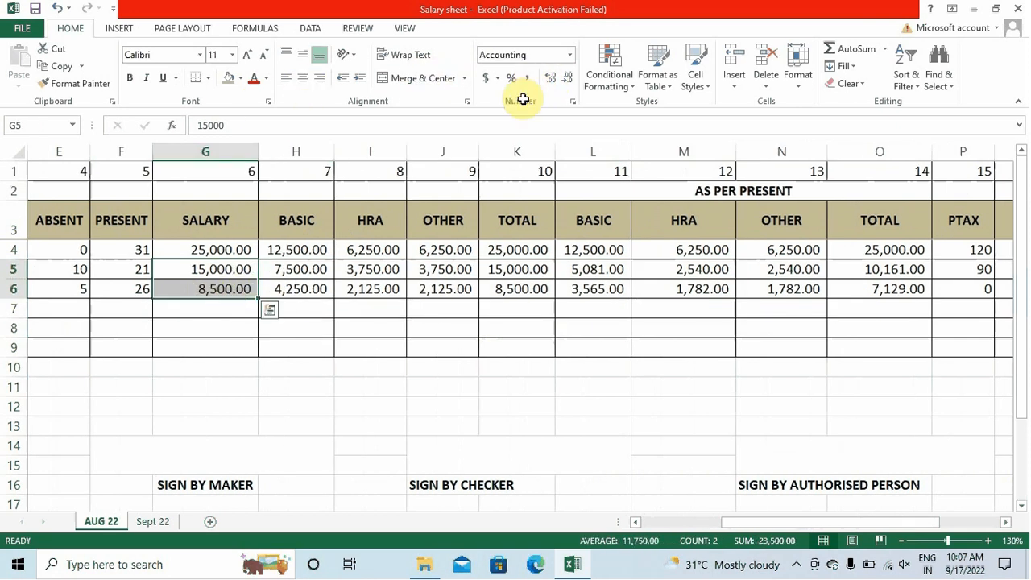
{"action": "left_click", "coordinate": [375, 419]}
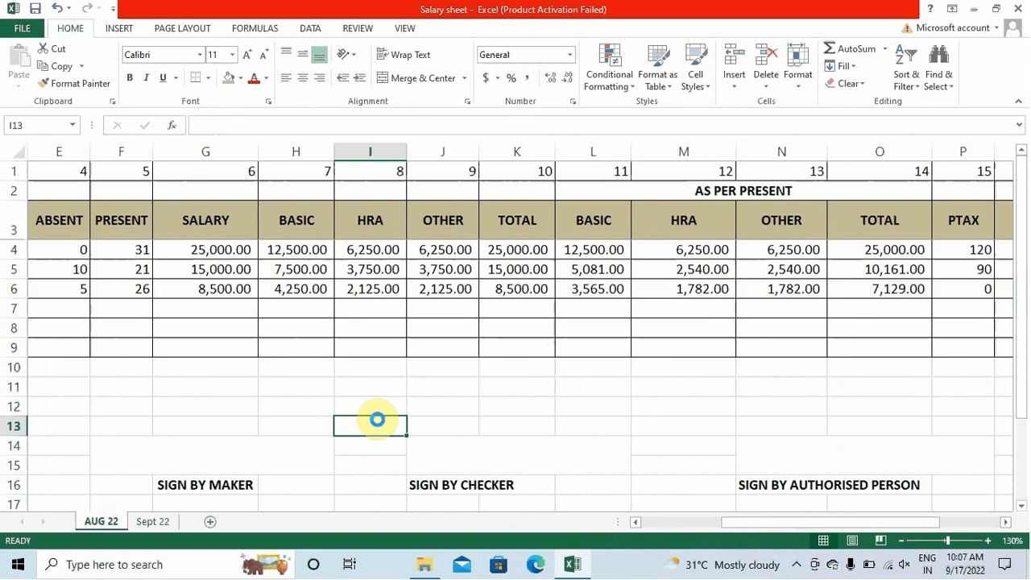
{"action": "key", "text": "Right"}
{"action": "key", "text": "Right"}
{"action": "key", "text": "Right"}
{"action": "key", "text": "Right"}
{"action": "key", "text": "Right"}
{"action": "key", "text": "Right"}
{"action": "key", "text": "Right"}
{"action": "key", "text": "Right"}
{"action": "key", "text": "Right"}
{"action": "key", "text": "Right"}
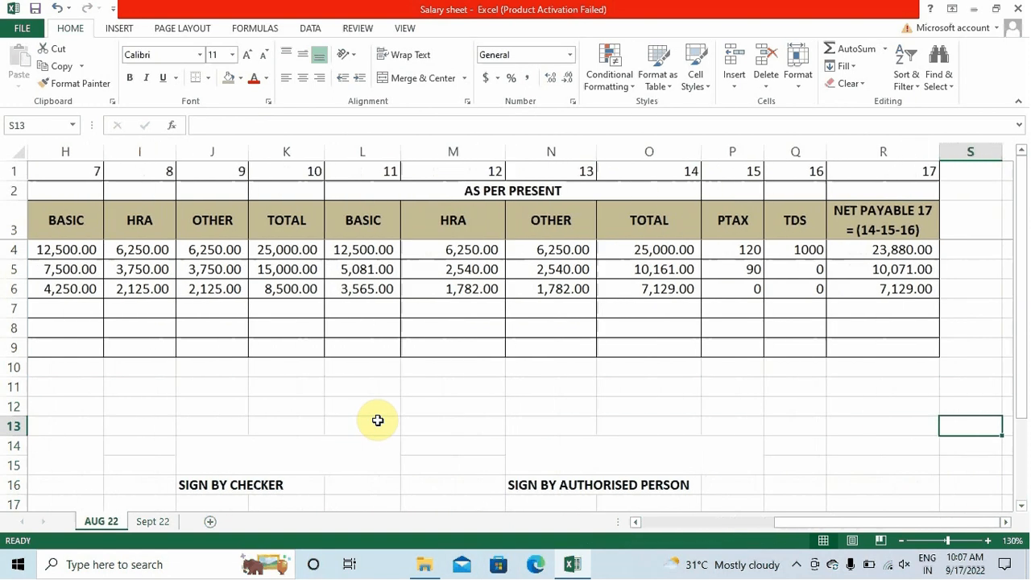
Insert a blank row above the salary table at the top of the sheet
{"action": "key", "text": "Up"}
{"action": "key", "text": "Up"}
{"action": "key", "text": "Up"}
{"action": "key", "text": "Up"}
{"action": "key", "text": "Up"}
{"action": "key", "text": "Up"}
{"action": "key", "text": "Up"}
{"action": "key", "text": "Up"}
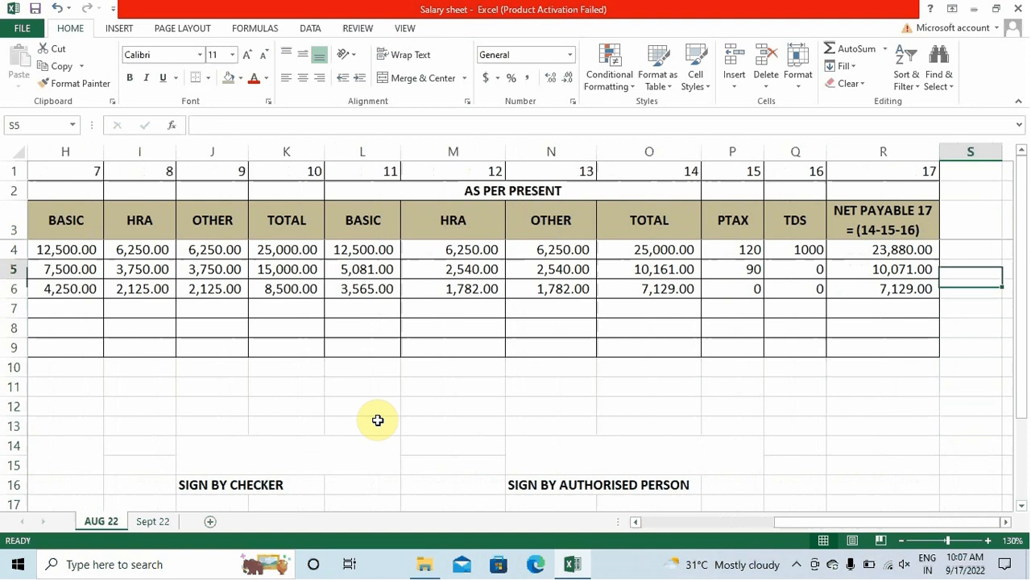
{"action": "key", "text": "Left"}
{"action": "key", "text": "Left"}
{"action": "key", "text": "Left"}
{"action": "key", "text": "Left"}
{"action": "key", "text": "Left"}
{"action": "key", "text": "Left"}
{"action": "key", "text": "Left"}
{"action": "key", "text": "Left"}
{"action": "key", "text": "Left"}
{"action": "key", "text": "Left"}
{"action": "key", "text": "Left"}
{"action": "key", "text": "Left"}
{"action": "key", "text": "Left"}
{"action": "key", "text": "Left"}
{"action": "key", "text": "Left"}
{"action": "key", "text": "Left"}
{"action": "key", "text": "Left"}
{"action": "key", "text": "Left"}
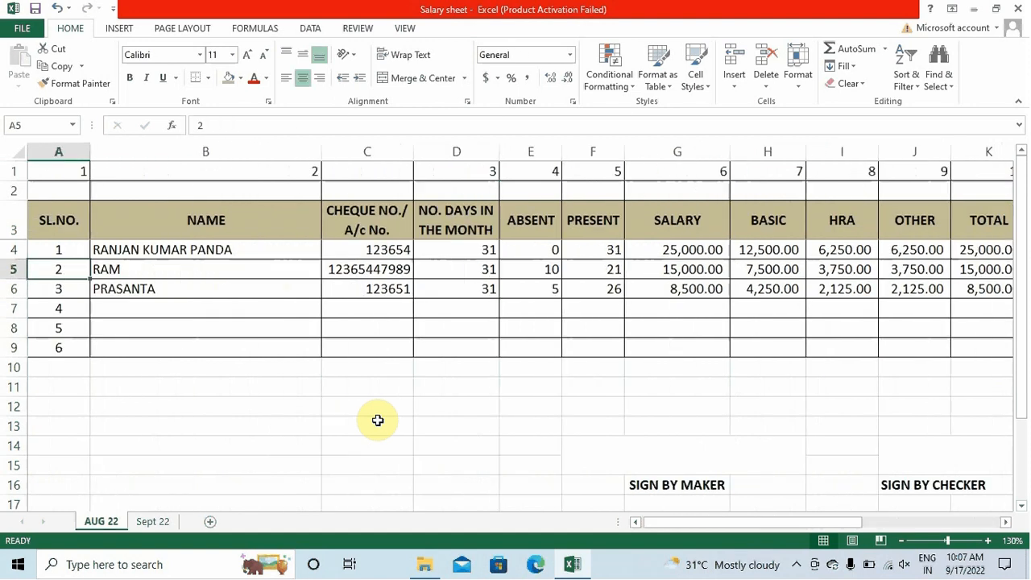
{"action": "key", "text": "Up"}
{"action": "key", "text": "Up"}
{"action": "key", "text": "Up"}
{"action": "key", "text": "Down"}
{"action": "key", "text": "Down"}
{"action": "key", "text": "Up"}
{"action": "key", "text": "Up"}
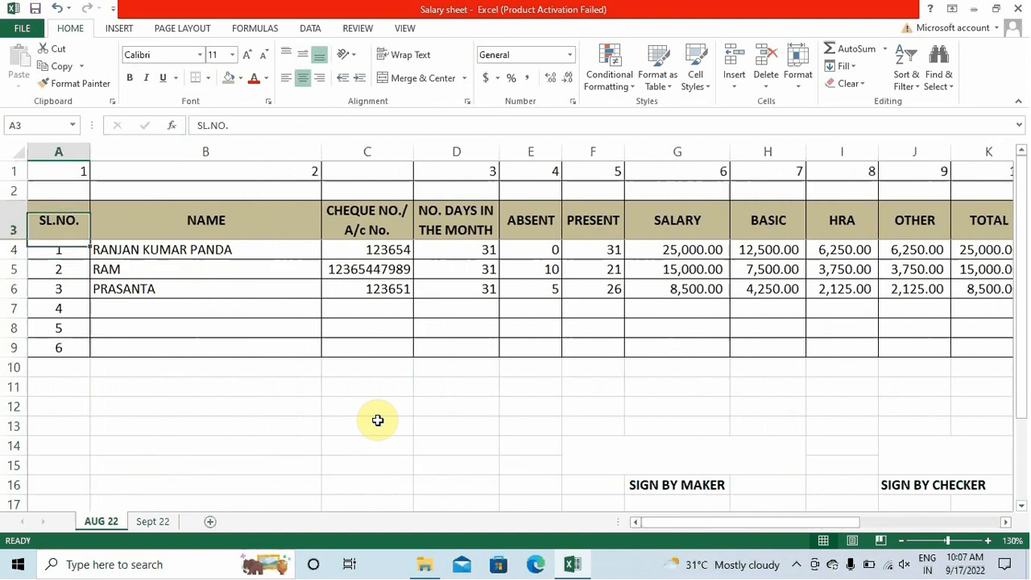
{"action": "key", "text": "Up"}
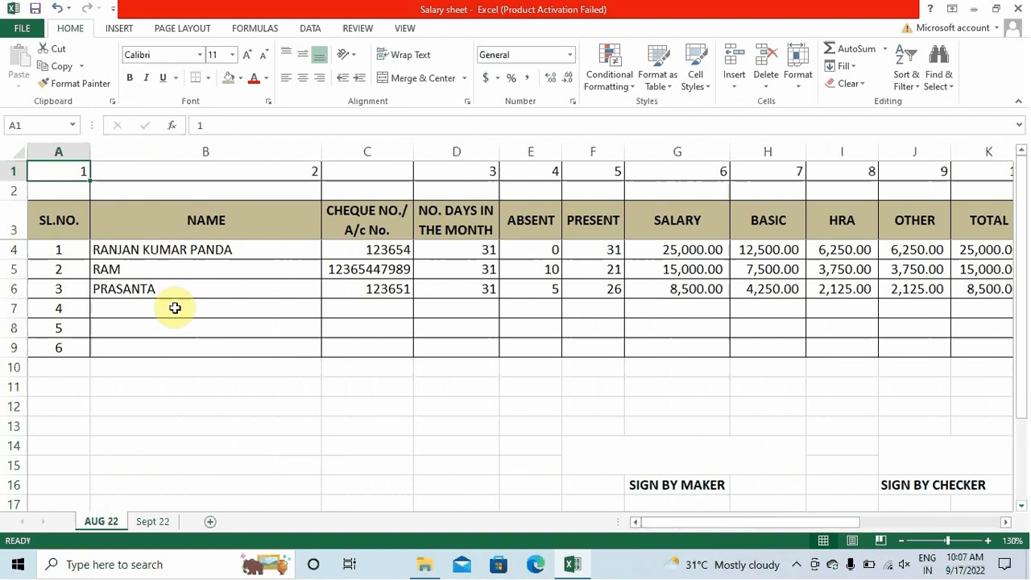
{"action": "left_click", "coordinate": [8, 171]}
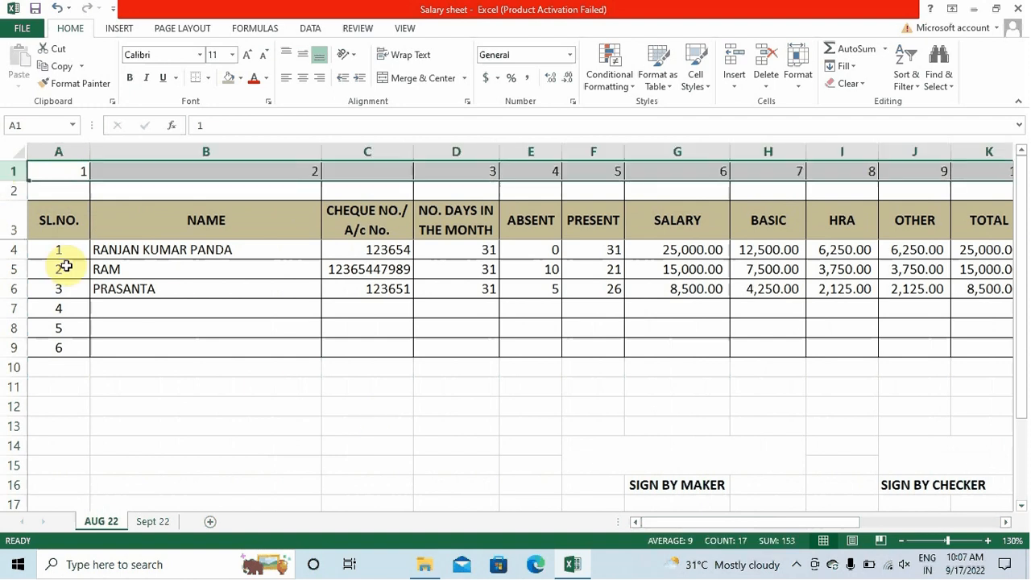
{"action": "key", "text": "ctrl+shift+plus"}
Enter the month label Aug 2022 in cell A1
{"action": "left_click", "coordinate": [305, 433]}
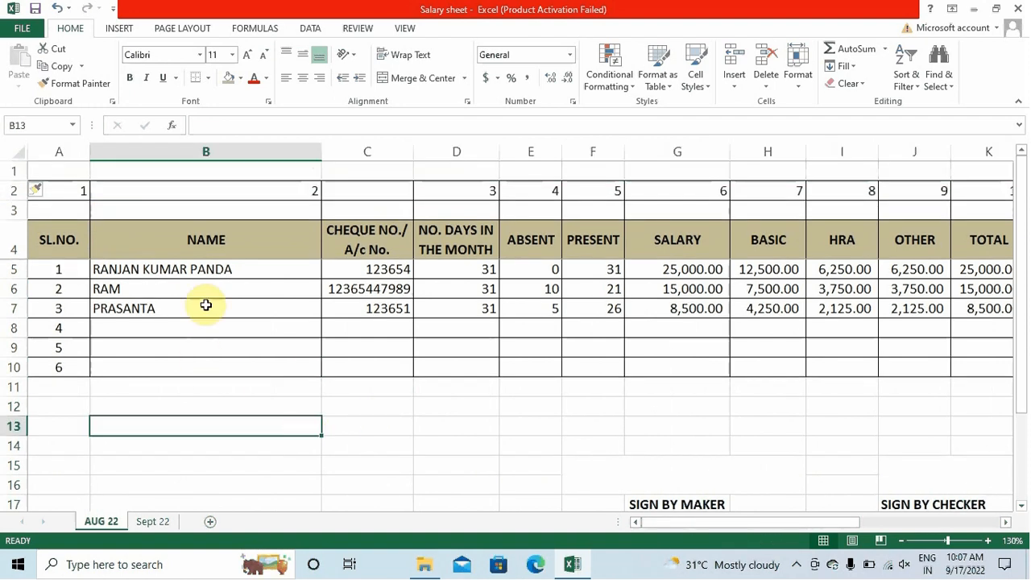
{"action": "left_click", "coordinate": [78, 170]}
{"action": "type", "text": "Aug "}
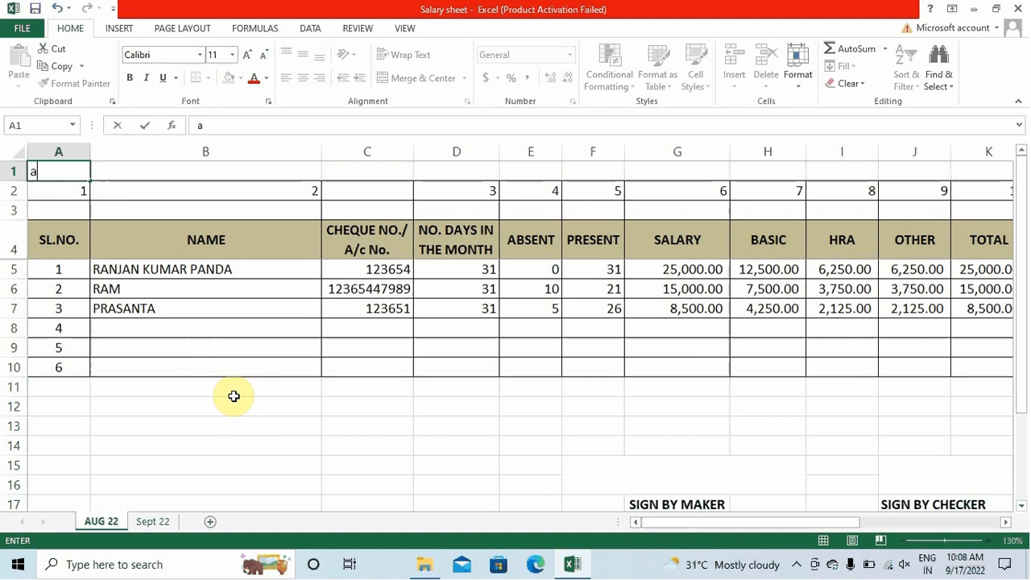
{"action": "type", "text": "2022"}
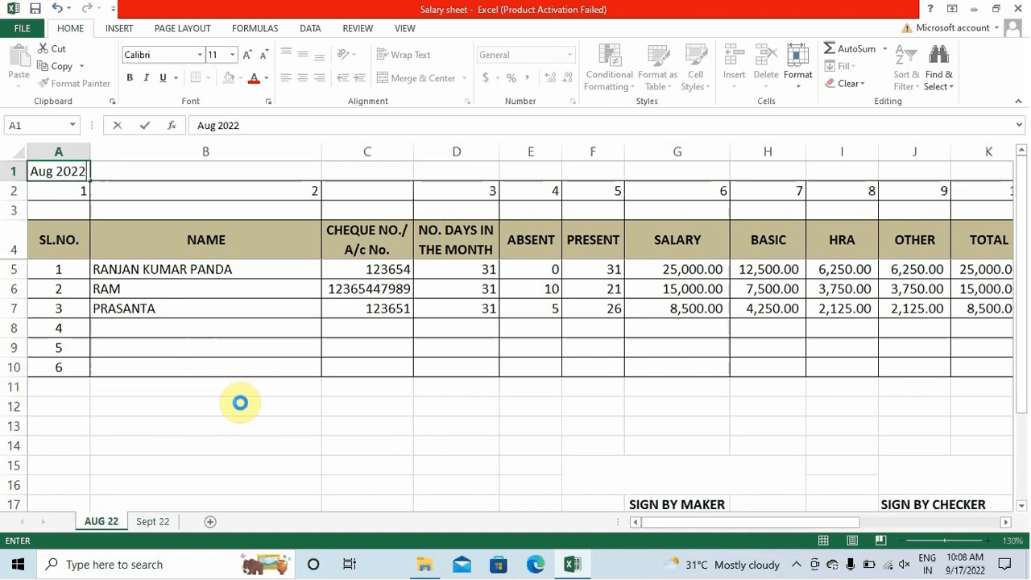
{"action": "key", "text": "Return"}
Give the Aug-22 label in A1 a tan fill and red font colour
{"action": "left_click", "coordinate": [76, 169]}
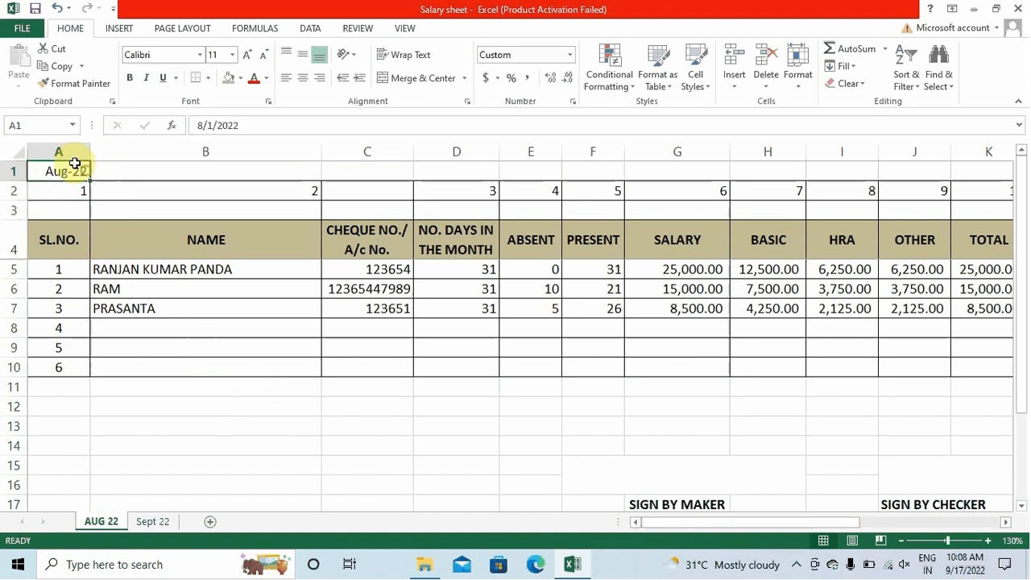
{"action": "left_click", "coordinate": [229, 78]}
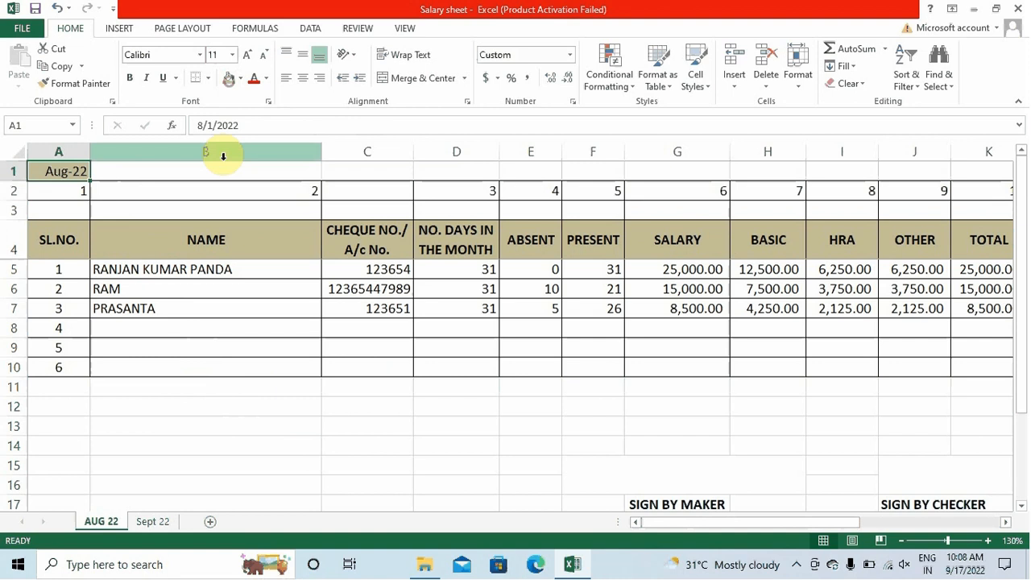
{"action": "left_click", "coordinate": [253, 78]}
{"action": "left_click", "coordinate": [268, 405]}
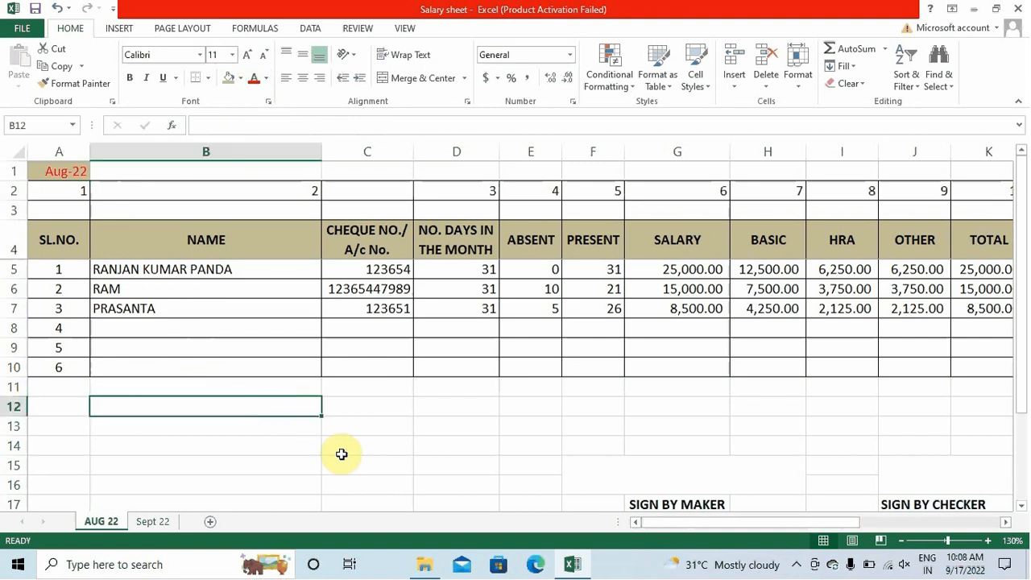
{"action": "left_click", "coordinate": [56, 173]}
{"action": "left_click", "coordinate": [293, 425]}
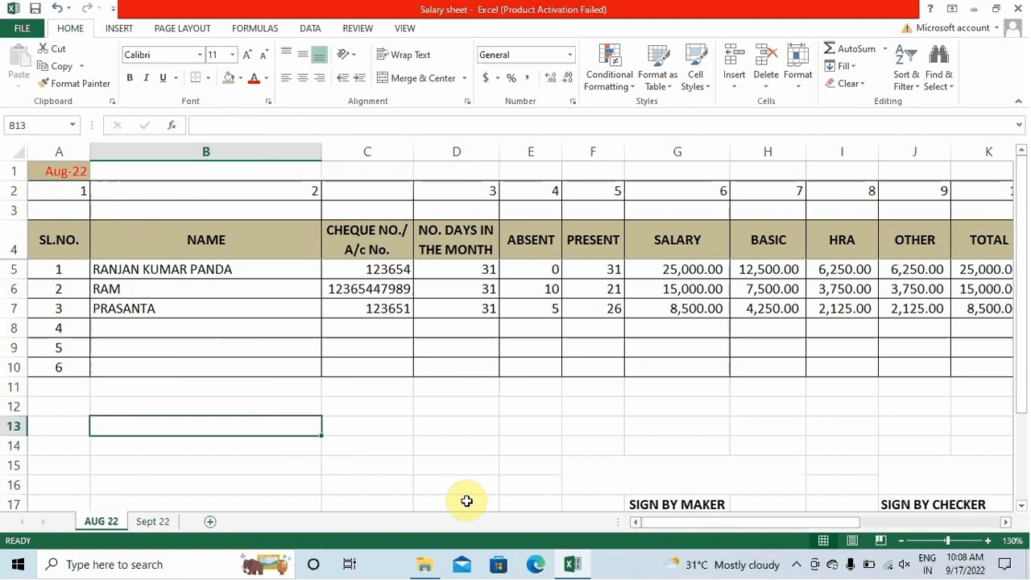
{"action": "left_click", "coordinate": [151, 521]}
{"action": "left_click", "coordinate": [90, 522]}
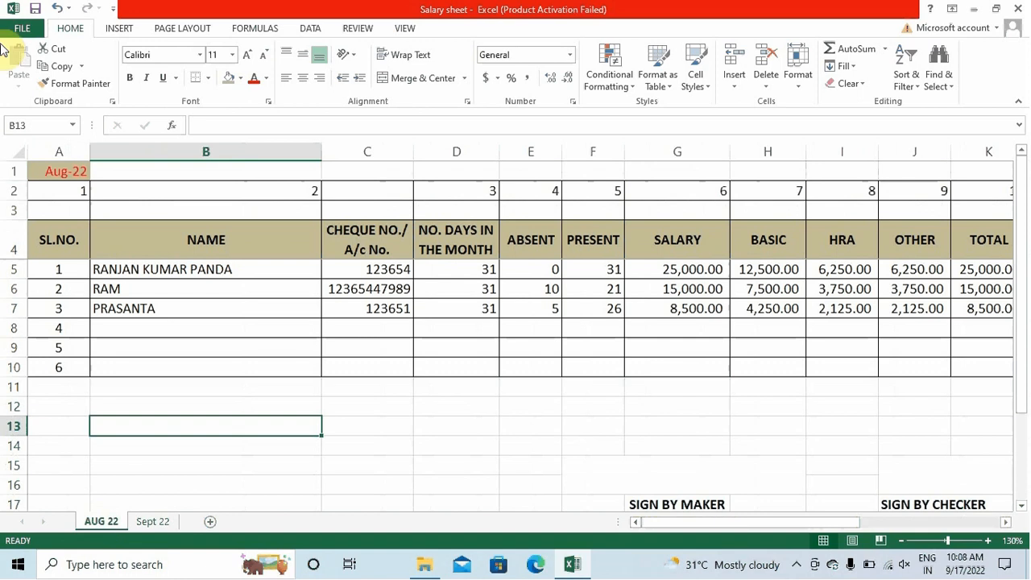
{"action": "left_click", "coordinate": [13, 152]}
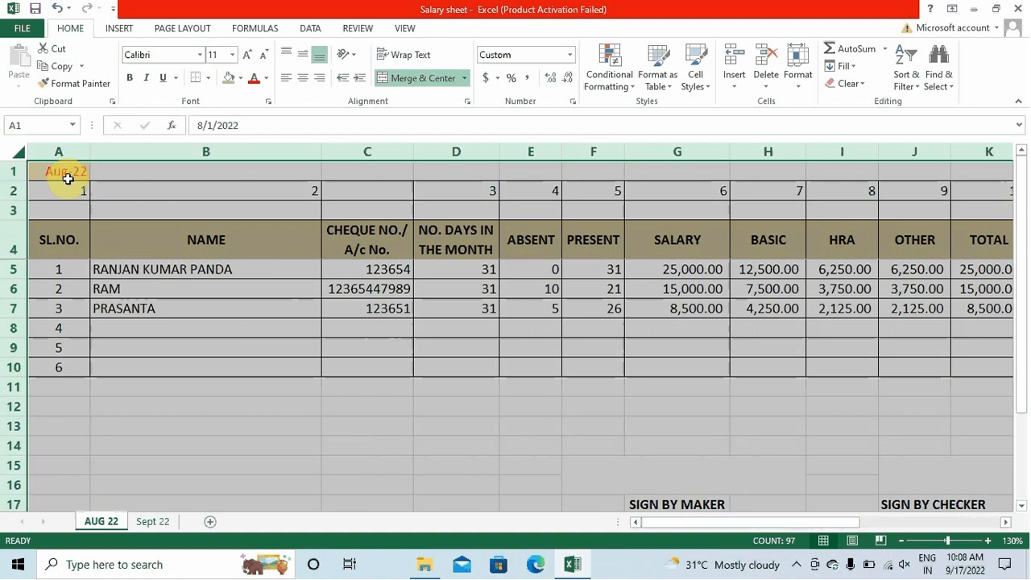
{"action": "left_click", "coordinate": [248, 425]}
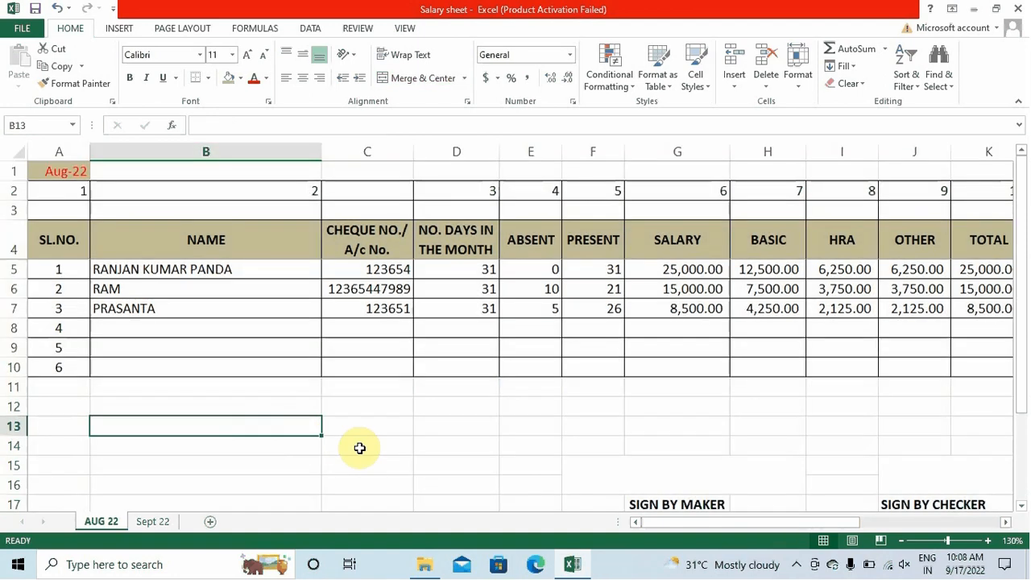
{"action": "key", "text": "Right"}
{"action": "key", "text": "Right"}
{"action": "key", "text": "Right"}
{"action": "key", "text": "Right"}
{"action": "key", "text": "Right"}
{"action": "key", "text": "Right"}
{"action": "key", "text": "Right"}
{"action": "key", "text": "Right"}
{"action": "key", "text": "Right"}
{"action": "key", "text": "Right"}
{"action": "key", "text": "Right"}
{"action": "key", "text": "Right"}
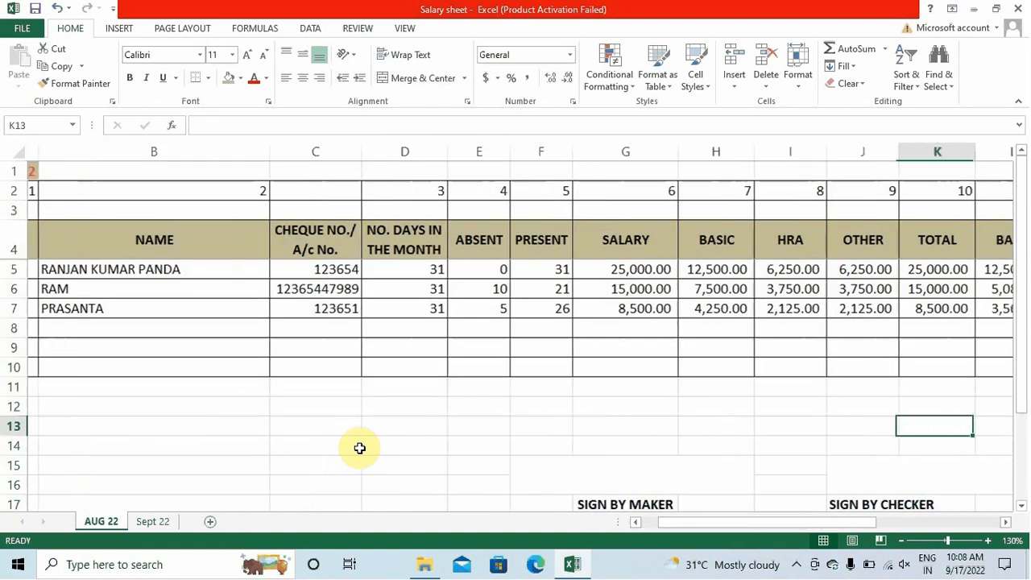
{"action": "key", "text": "Right"}
{"action": "key", "text": "Right"}
{"action": "key", "text": "Right"}
{"action": "key", "text": "Right"}
{"action": "key", "text": "Right"}
{"action": "key", "text": "Right"}
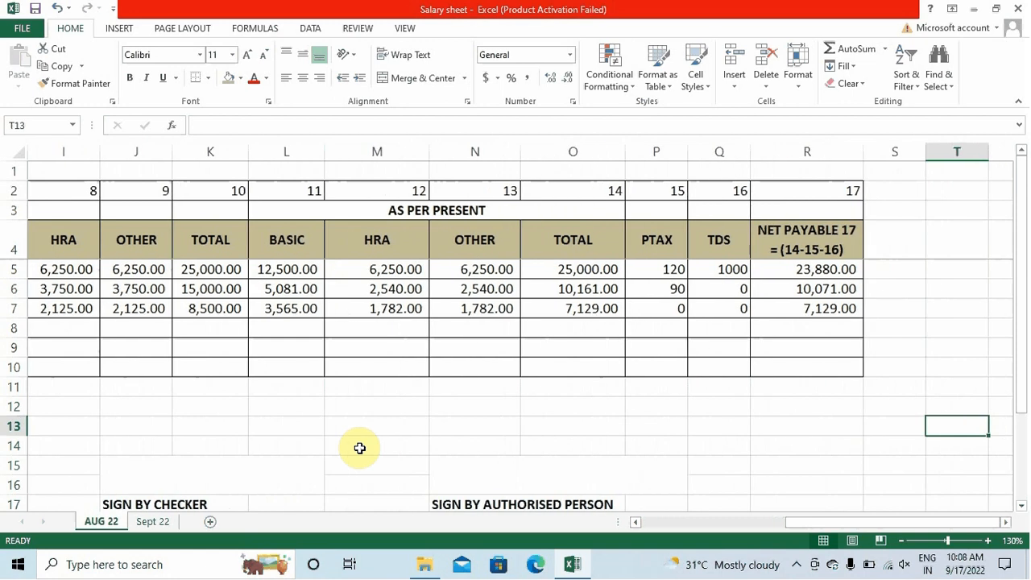
{"action": "key", "text": "Left"}
{"action": "key", "text": "Left"}
{"action": "key", "text": "Left"}
{"action": "key", "text": "Left"}
{"action": "key", "text": "Left"}
{"action": "key", "text": "Left"}
{"action": "key", "text": "Left"}
{"action": "key", "text": "Left"}
{"action": "key", "text": "Left"}
{"action": "key", "text": "Left"}
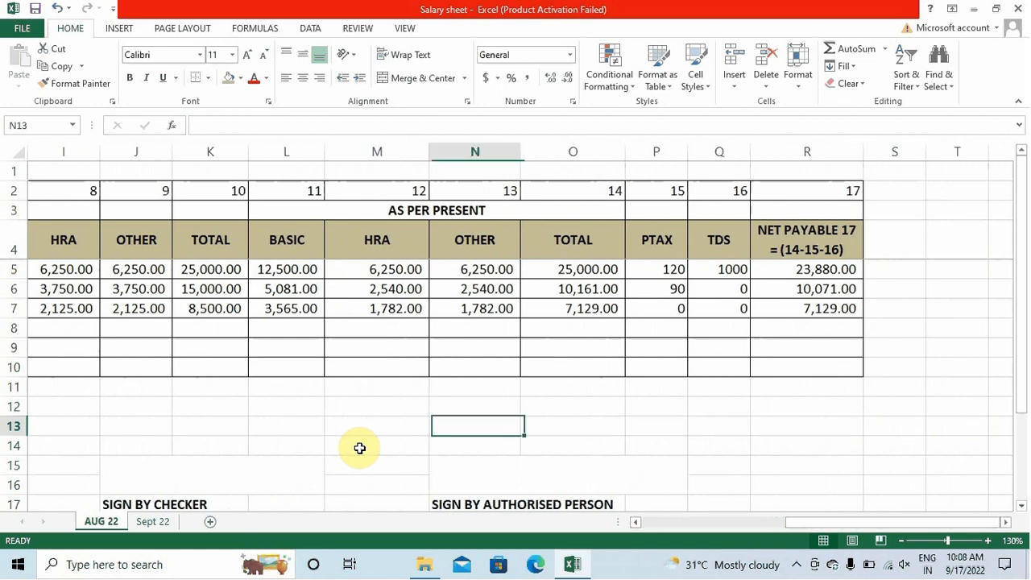
{"action": "key", "text": "Left"}
{"action": "key", "text": "Left"}
{"action": "key", "text": "Left"}
{"action": "key", "text": "Left"}
{"action": "key", "text": "Left"}
{"action": "key", "text": "Left"}
{"action": "key", "text": "Left"}
{"action": "key", "text": "Left"}
{"action": "key", "text": "Left"}
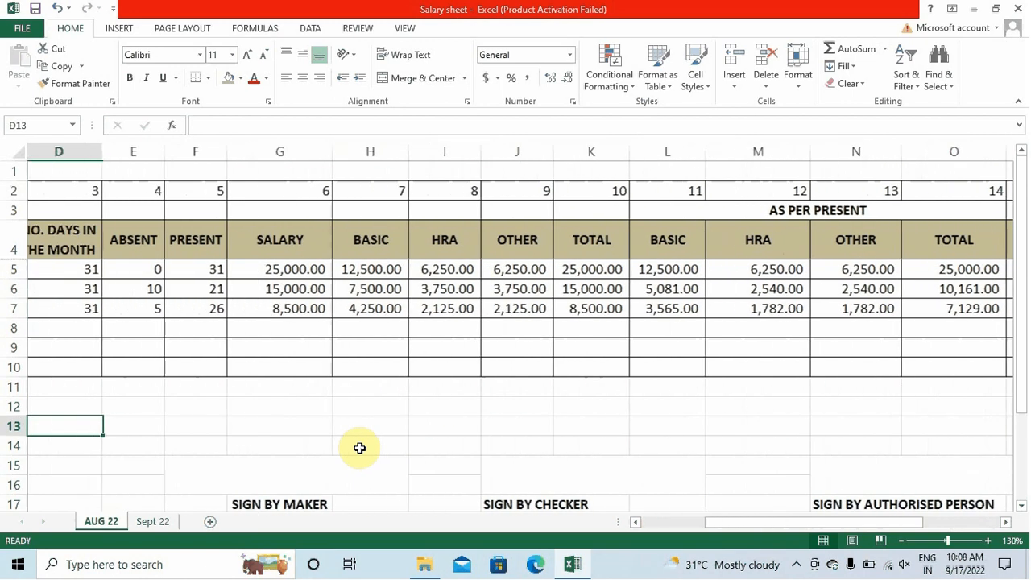
{"action": "key", "text": "Right"}
{"action": "key", "text": "Right"}
{"action": "key", "text": "Right"}
{"action": "key", "text": "Right"}
{"action": "key", "text": "Right"}
{"action": "key", "text": "Right"}
{"action": "key", "text": "Right"}
{"action": "key", "text": "Right"}
{"action": "key", "text": "Right"}
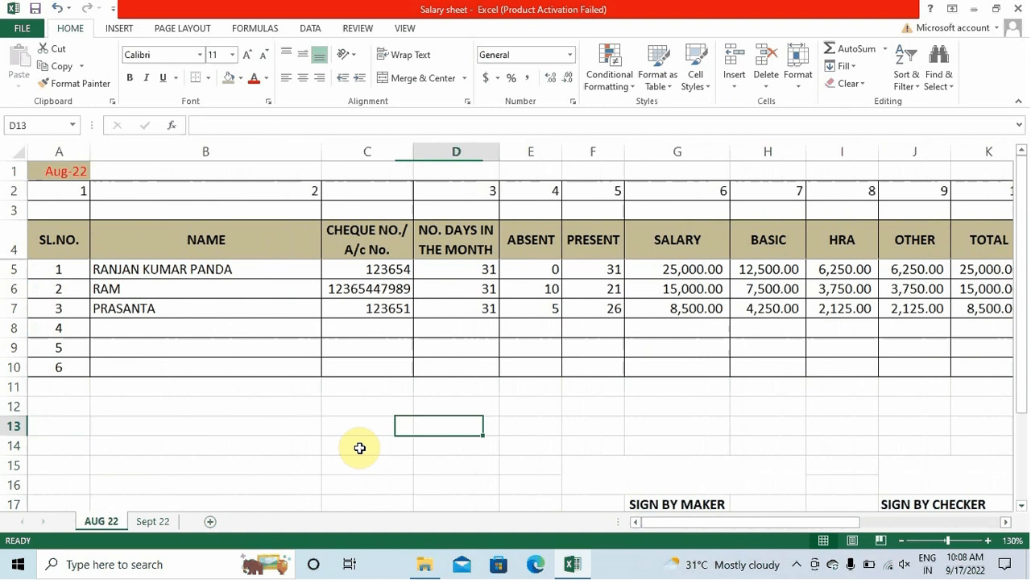
{"action": "key", "text": "Right"}
{"action": "key", "text": "Right"}
{"action": "key", "text": "Right"}
{"action": "key", "text": "Right"}
{"action": "key", "text": "Right"}
{"action": "key", "text": "Right"}
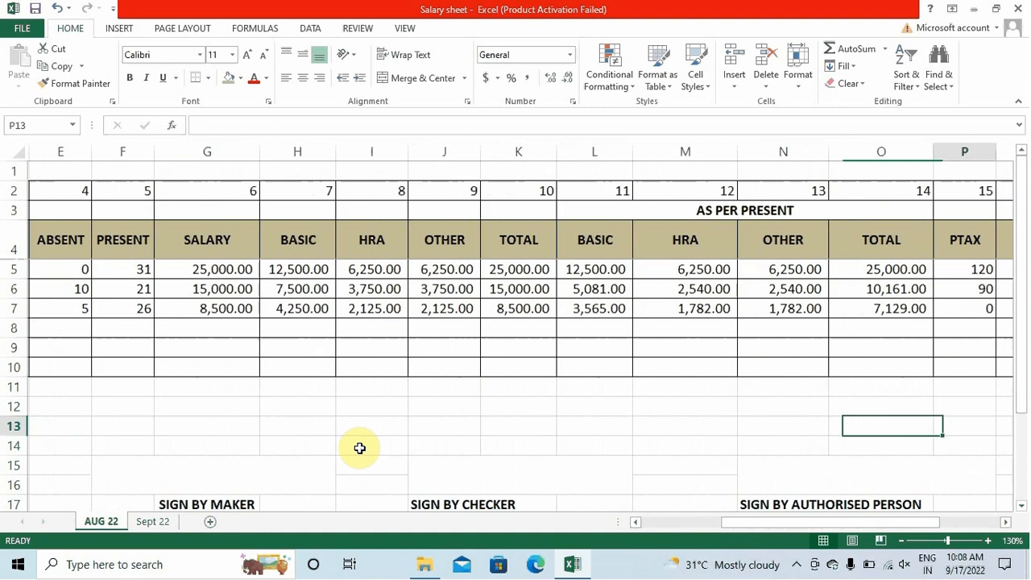
Zoom out to 100% and scroll back so the table from column A fits on screen
{"action": "scroll", "coordinate": [360, 448], "scroll_direction": "down", "scroll_amount": 1}
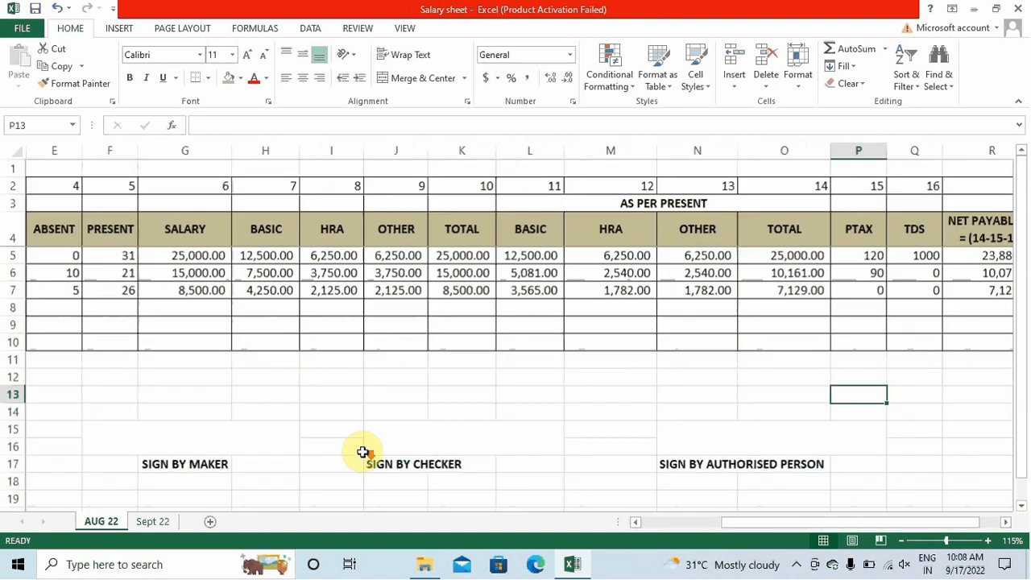
{"action": "scroll", "coordinate": [693, 423], "scroll_direction": "down", "scroll_amount": 1}
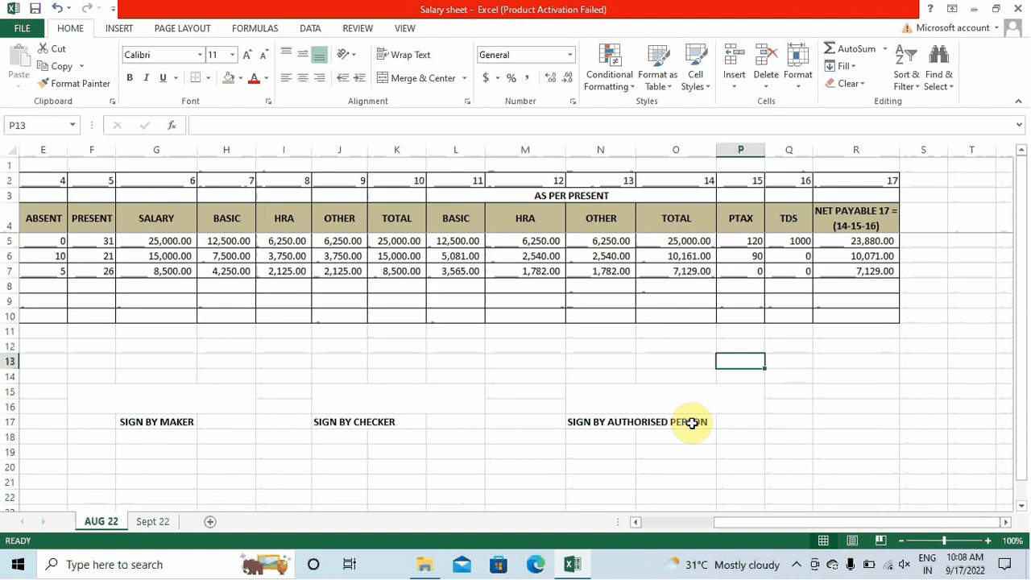
{"action": "left_click_drag", "start_coordinate": [871, 521], "coordinate": [764, 548]}
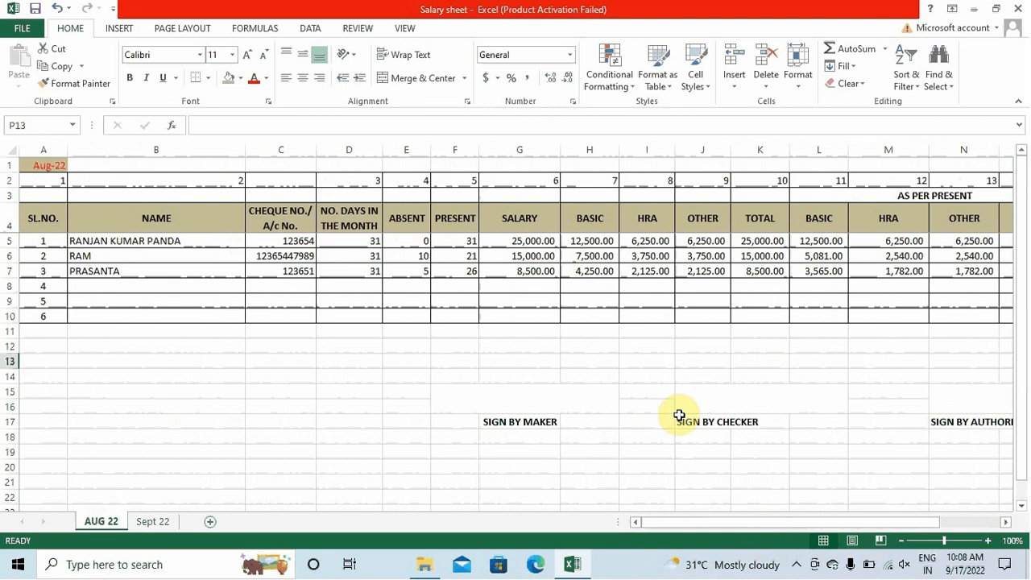